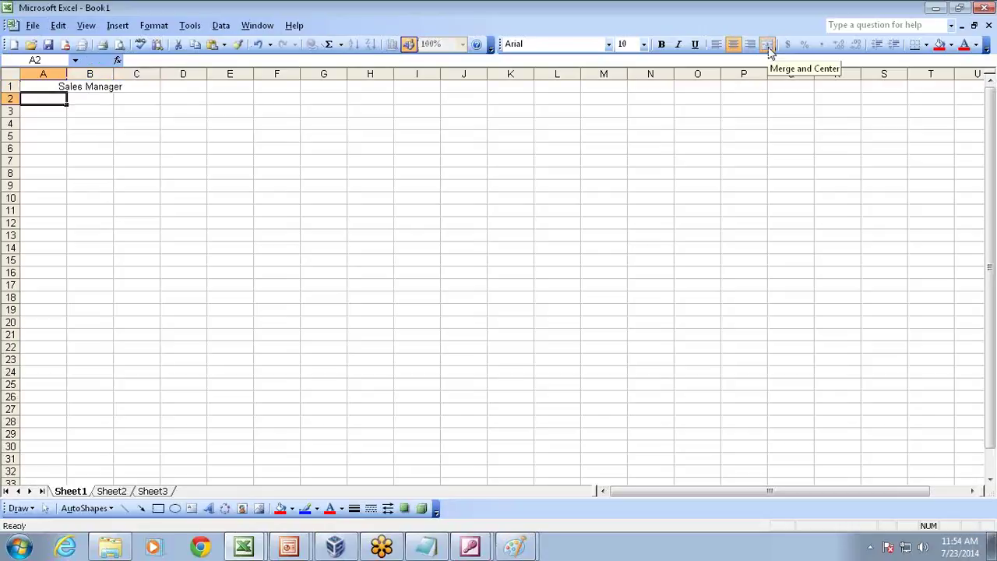
- Enter the SP ID and Sp Name headers in A2 and B2, correcting the name's spelling
text(SP)
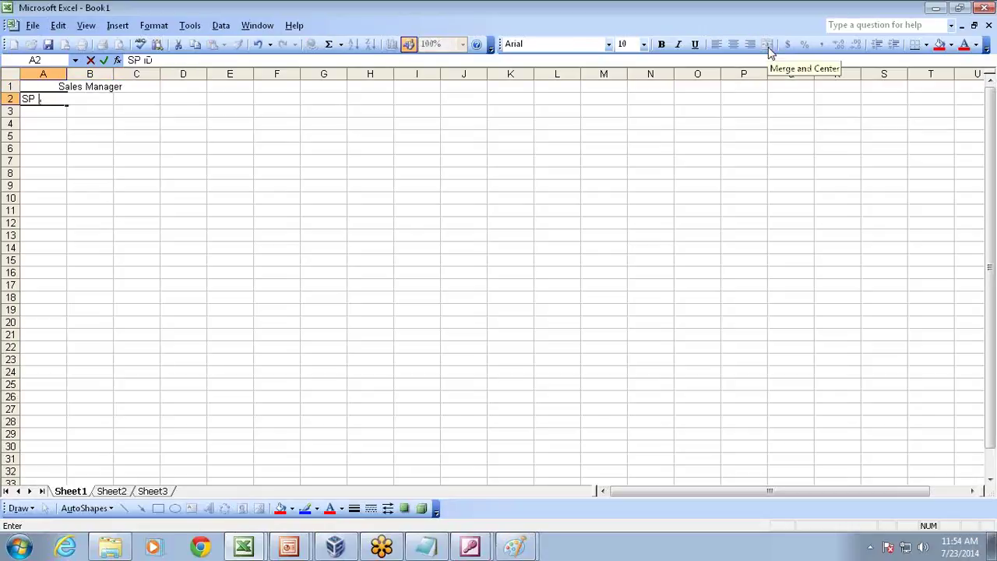
text( ID)
key(Tab)
text(SPname)
key(Return)
key(Up)
key(F2)
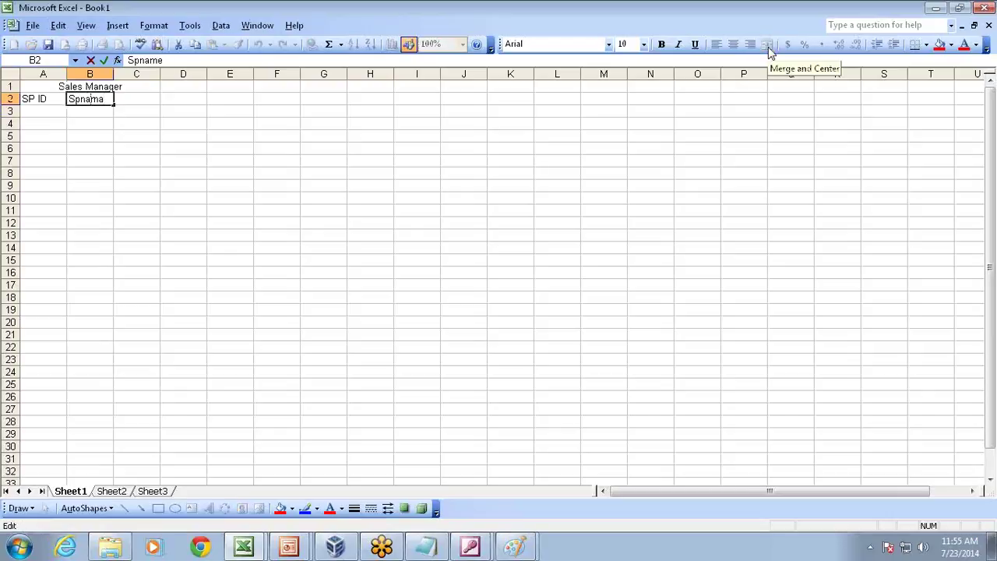
key(Left)
key(Left)
key(Left)
key(Left)
key(Delete)
text(N)
key(Return)
- Add the Deal header in C2
key(Up)
key(Right)
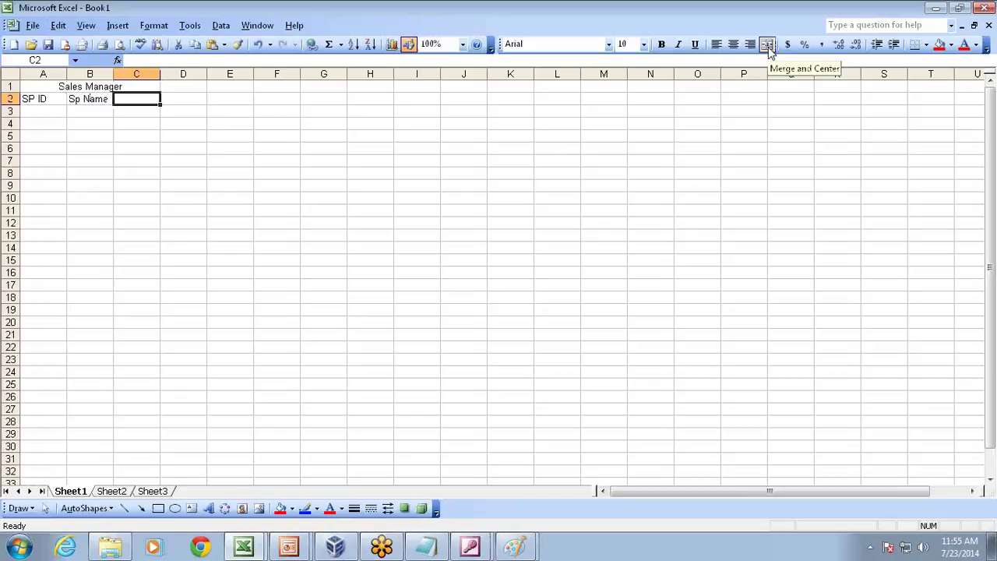
text(Deal)
key(Return)
- Apply All Borders to the table area A1:C9
key(Up)
key(Up)
key(shift+Down)
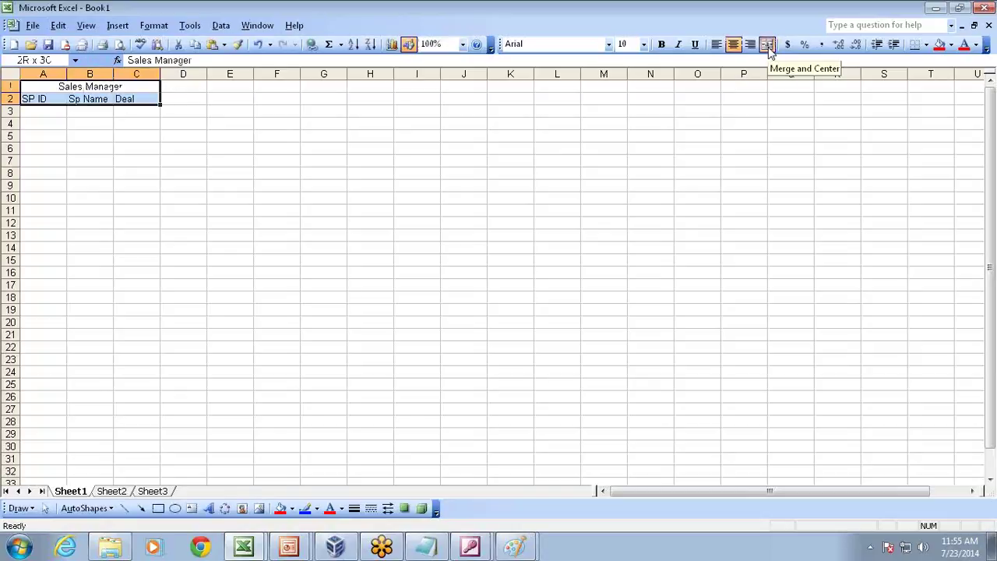
click(926, 45)
click(73, 127)
drag(53, 92, 88, 185)
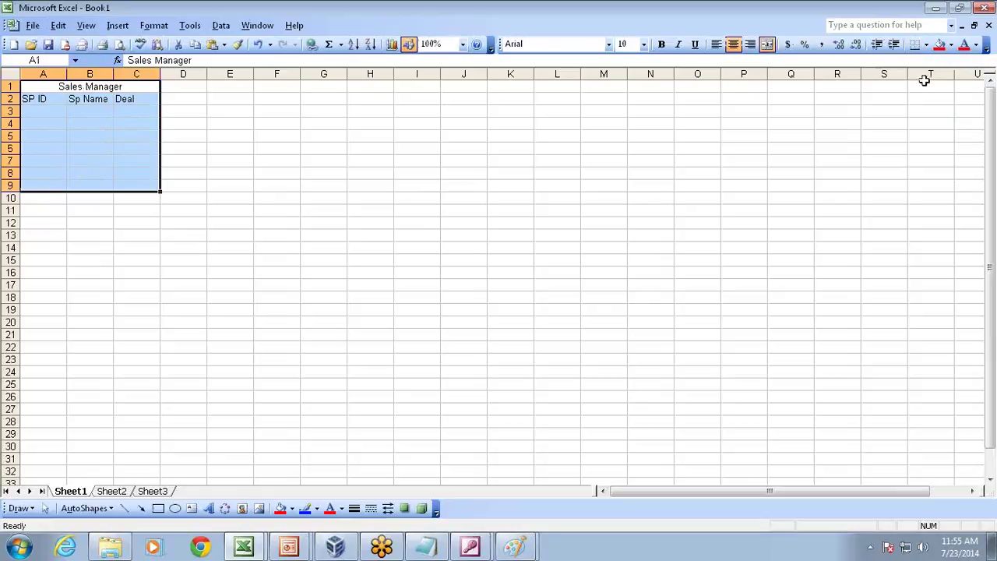
click(926, 45)
click(919, 107)
click(540, 161)
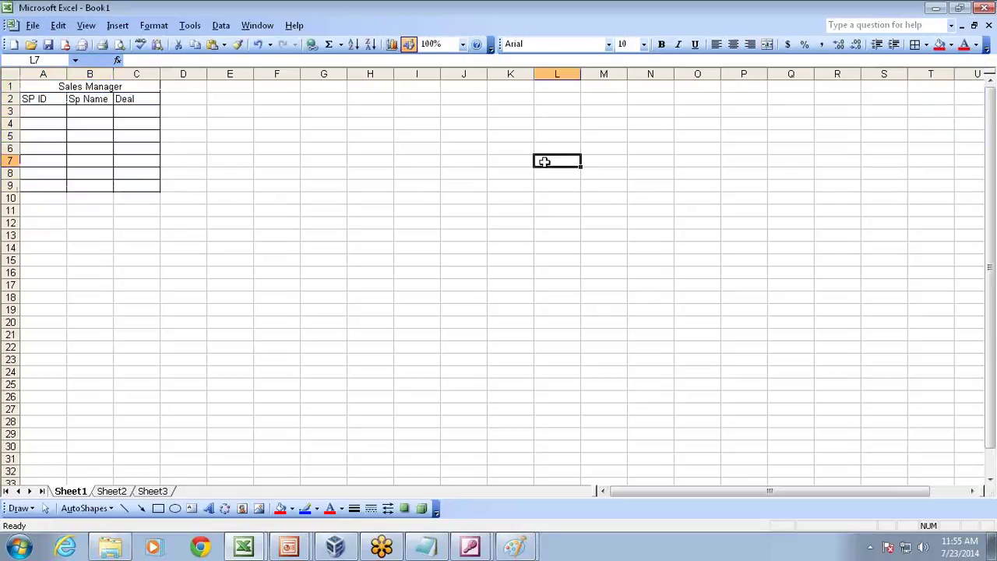
- Shade the title and header rows Gray-25% and make them bold
drag(61, 92, 64, 99)
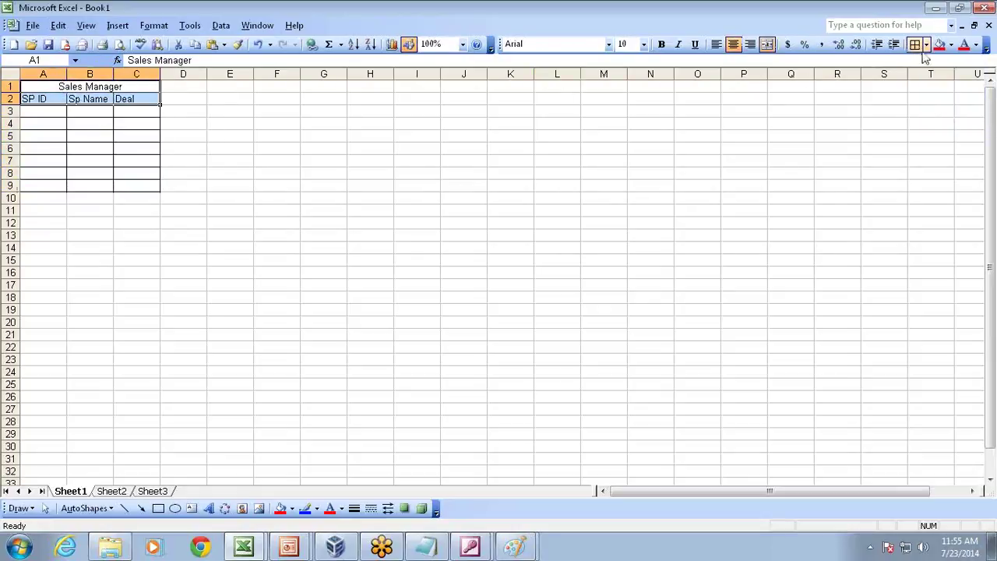
click(950, 44)
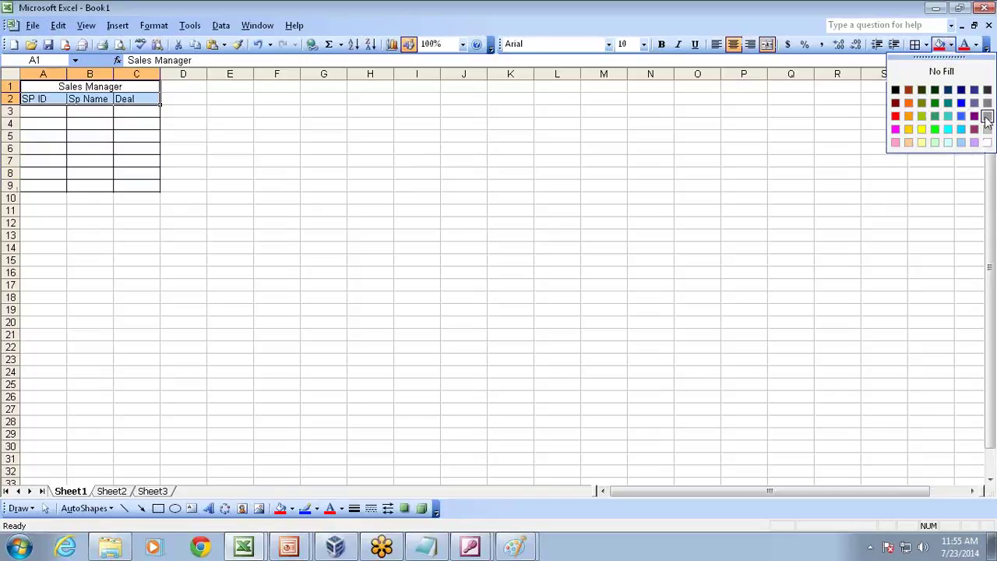
click(987, 129)
click(698, 161)
drag(116, 84, 116, 97)
key(ctrl+b)
- Enter SP ID 101 in A3 and begin the first salesperson's name
click(40, 111)
text(101)
key(Return)
click(42, 113)
text(J)
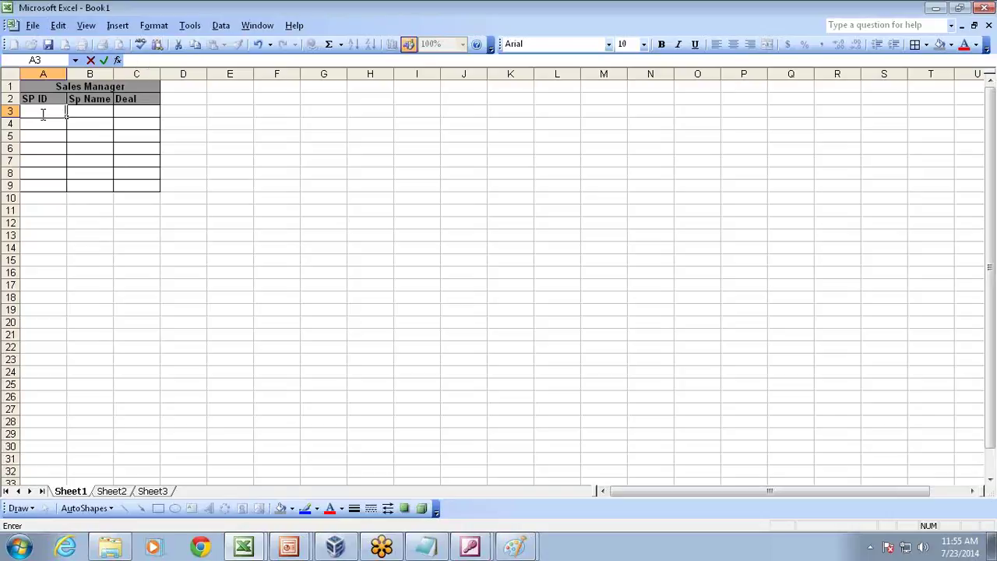
- Enter the first salesperson's name in B3
key(Tab)
text(John)
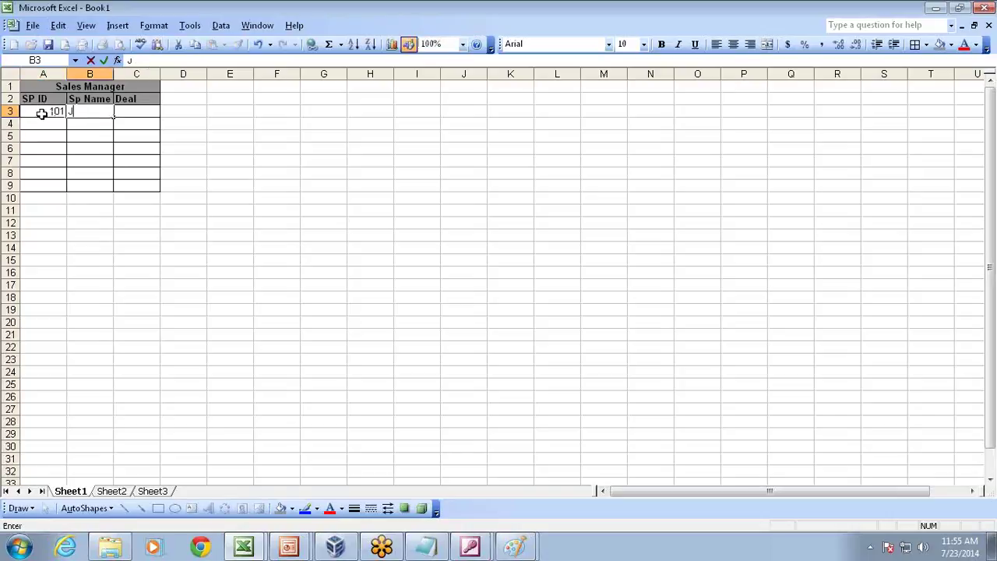
key(Return)
key(Up)
key(Right)
key(Right)
key(Right)
key(Left)
key(Left)
- Merge F1:H1 and title it 'Business Deal'
key(Right)
key(Up)
key(Up)
key(Right)
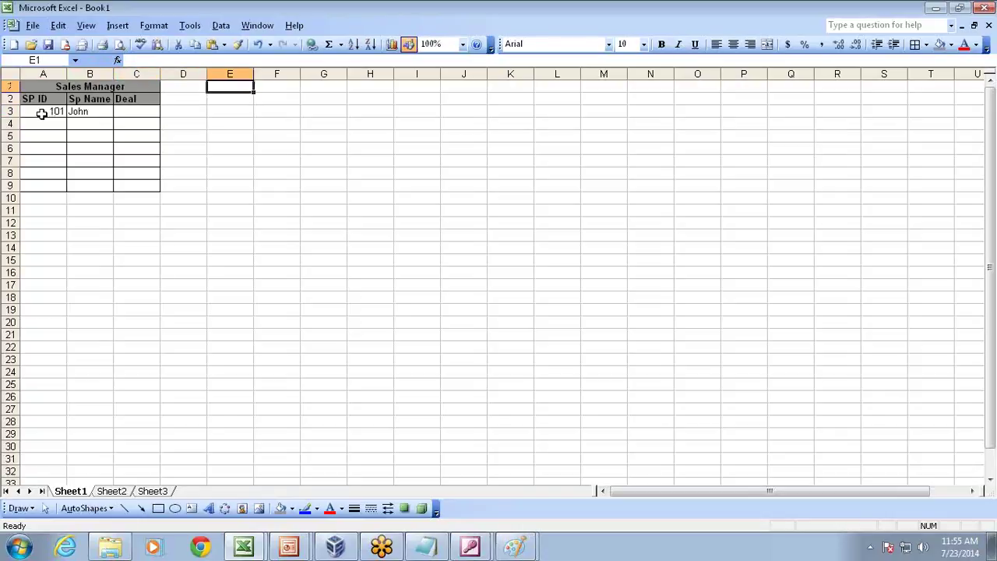
key(Right)
key(shift+Right)
key(shift+Right)
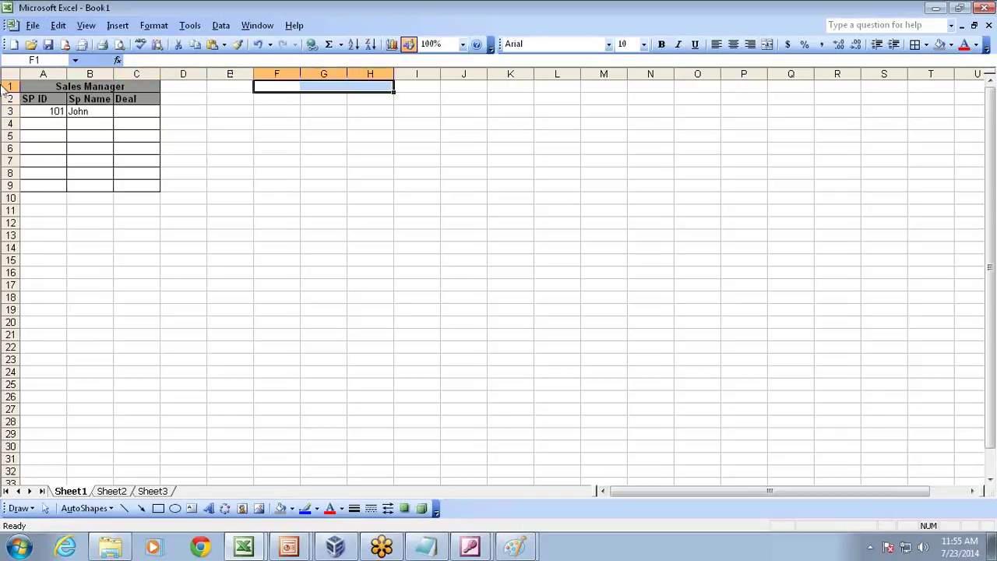
click(768, 45)
text(Business Deal)
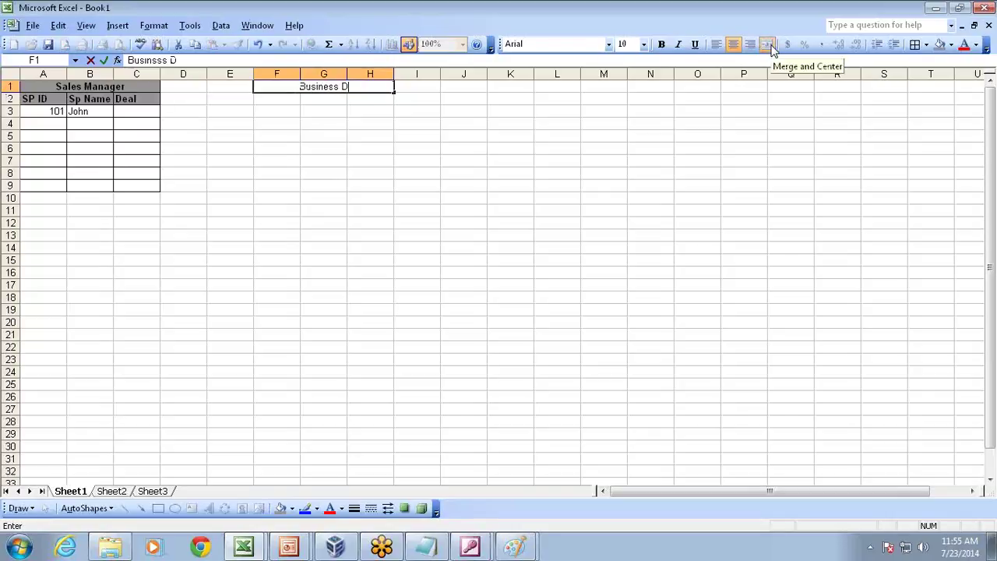
key(Return)
- Type the headers Deal ID, Deal Amount and SP ID in F2:H2
text(Deal ID)
key(Return)
key(Up)
key(Right)
text(D)
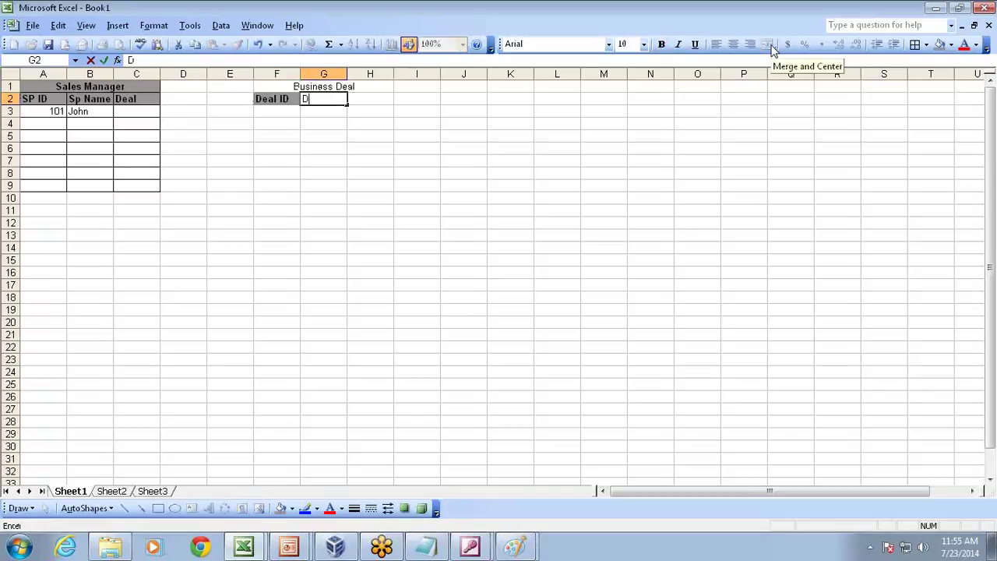
text(eal Amount)
key(Return)
key(Up)
key(Right)
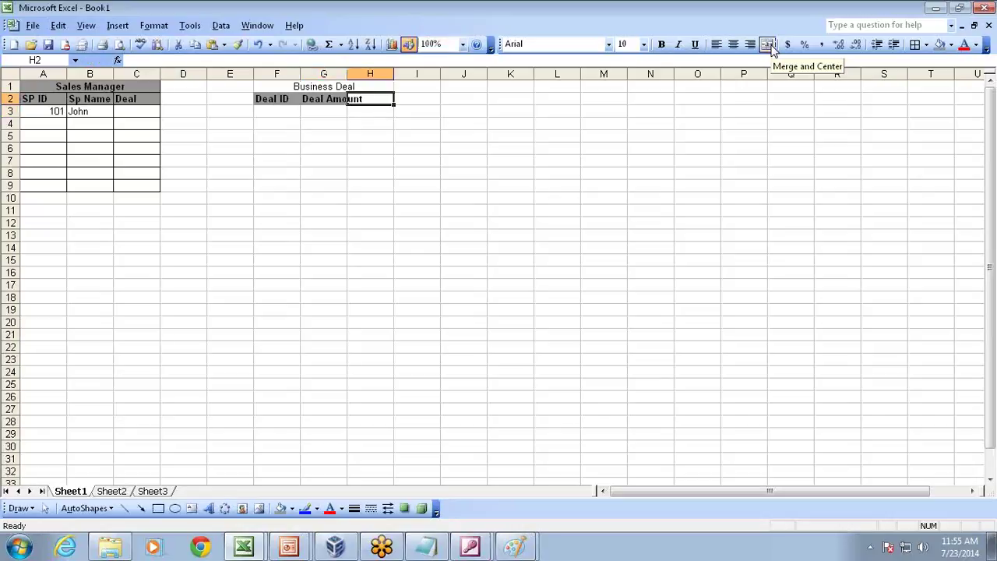
text(SP)
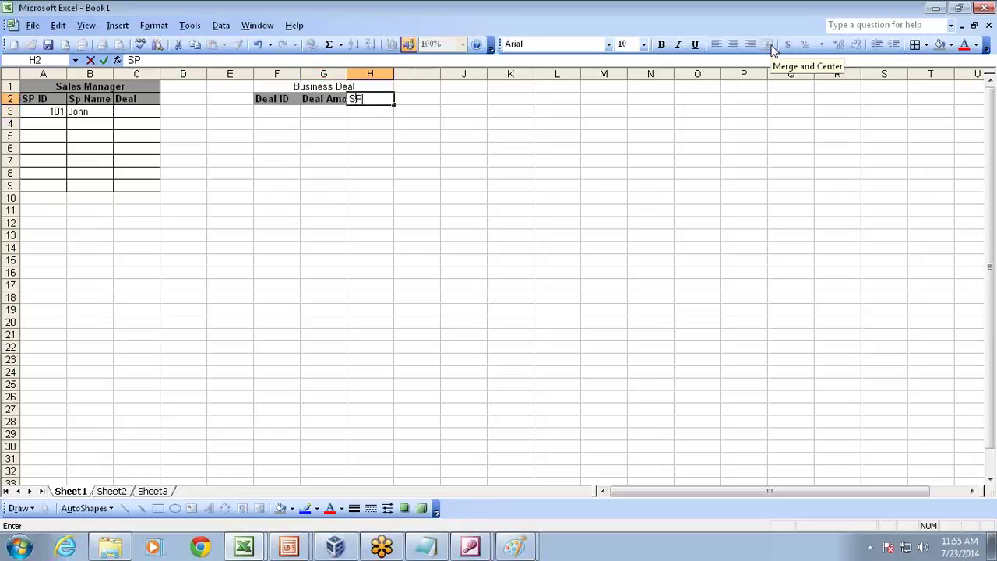
text( ID)
key(Return)
- Enter the deal list D101, D102 for salesperson 101 in C3
key(Left)
key(Left)
key(Left)
key(Left)
key(Left)
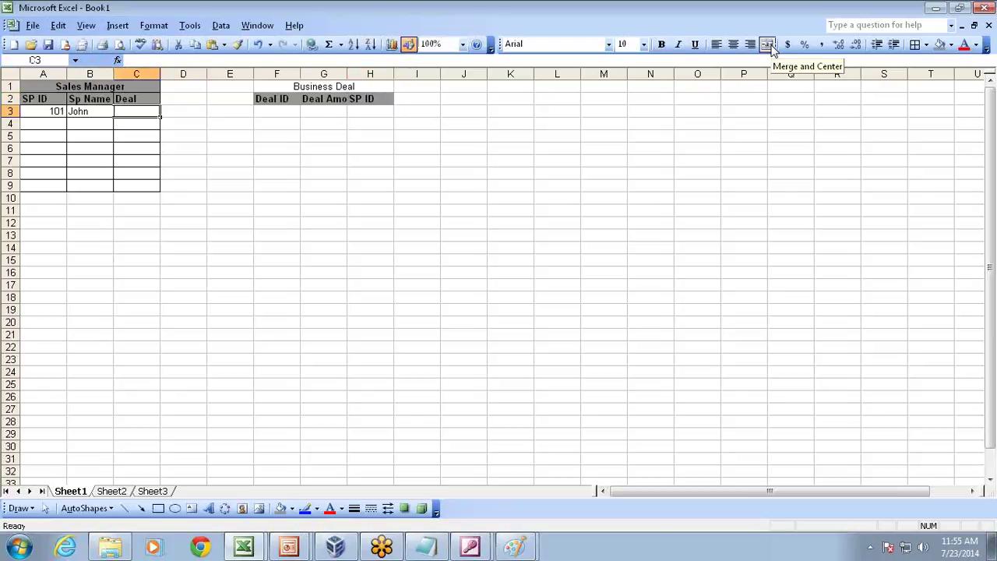
text(D101)
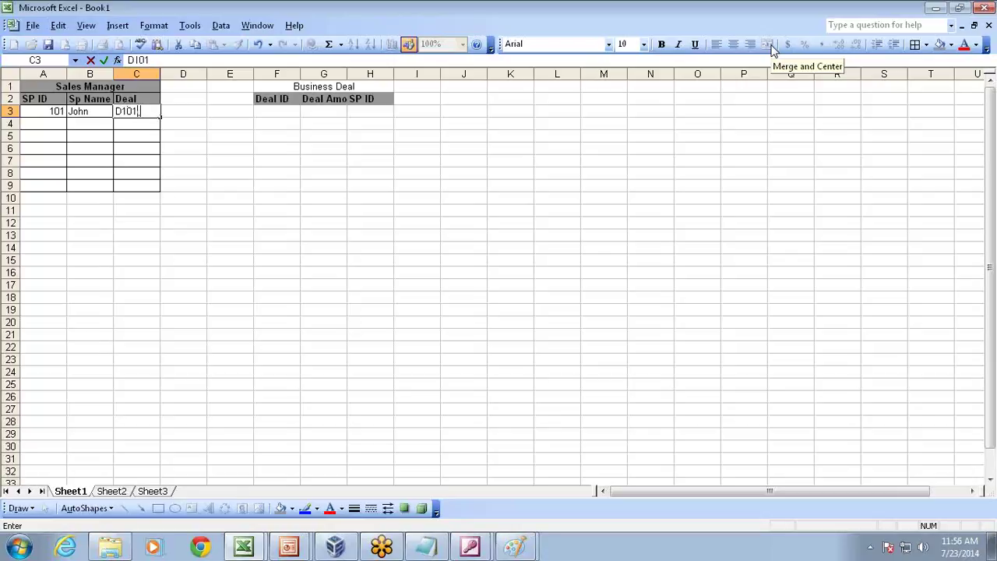
key(Return)
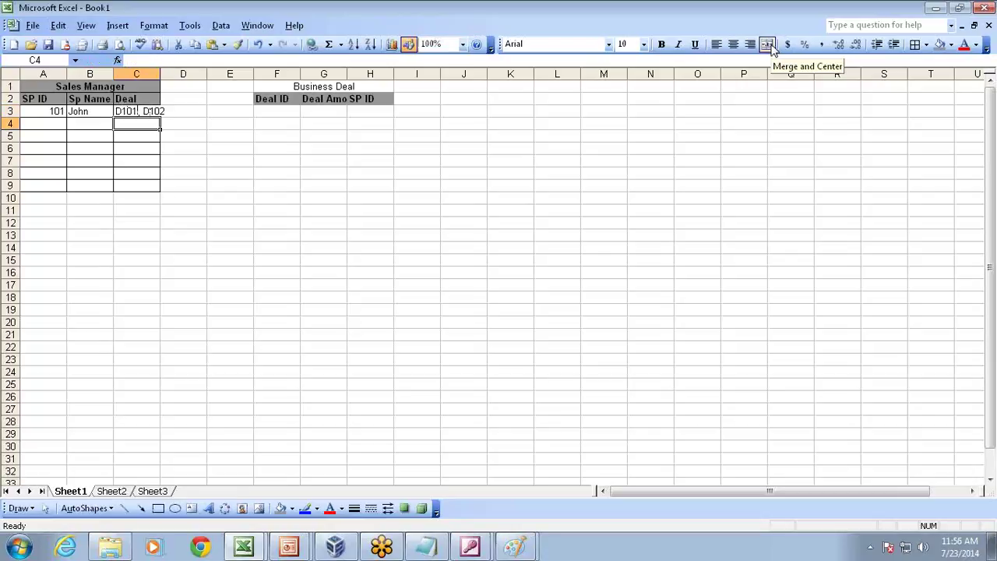
- Widen columns C and G and record deal D101 at 100,000 for SP ID 101
double_click(163, 73)
click(283, 111)
text(D101)
key(Return)
key(Up)
key(Right)
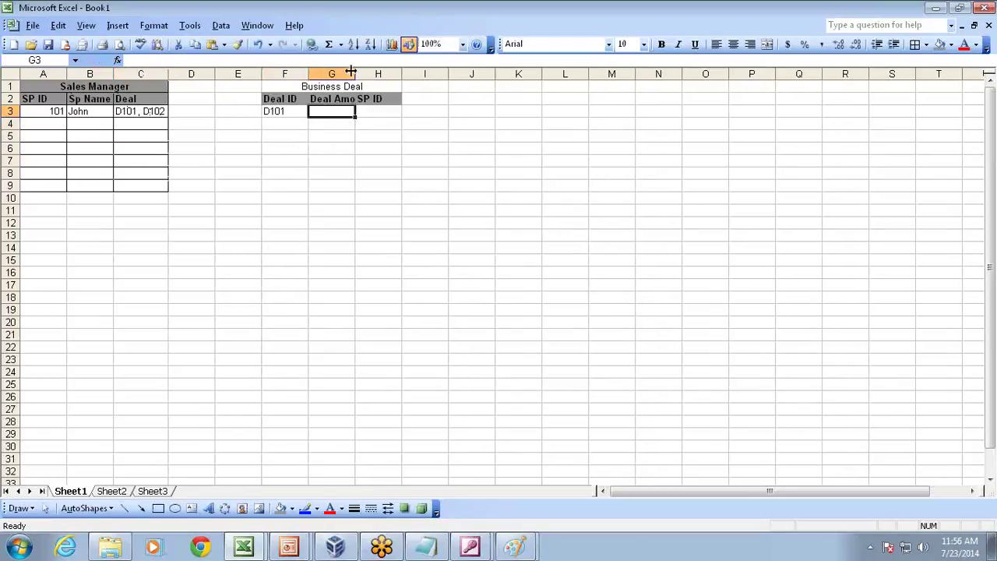
double_click(355, 74)
text(100.)
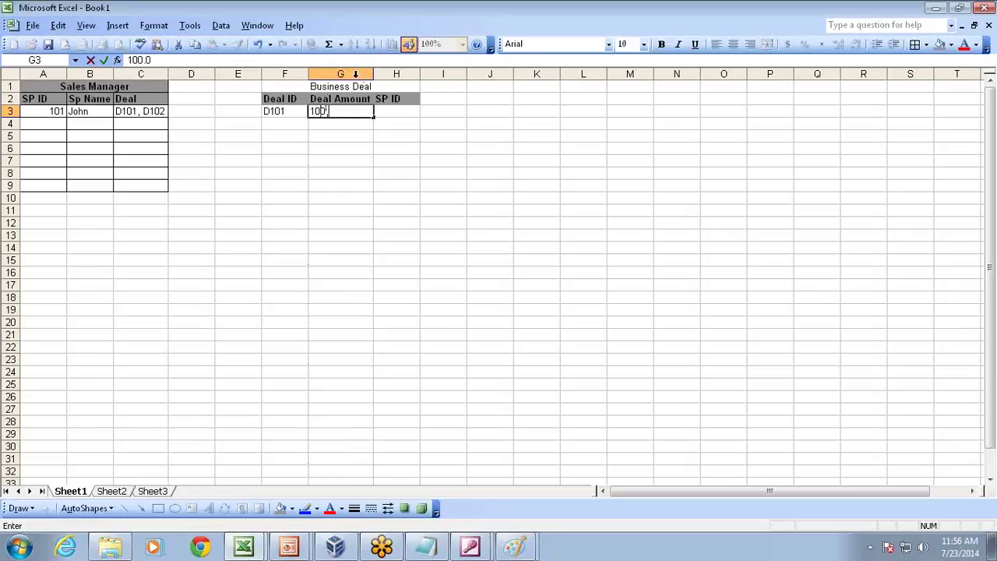
text(0,000)
key(Tab)
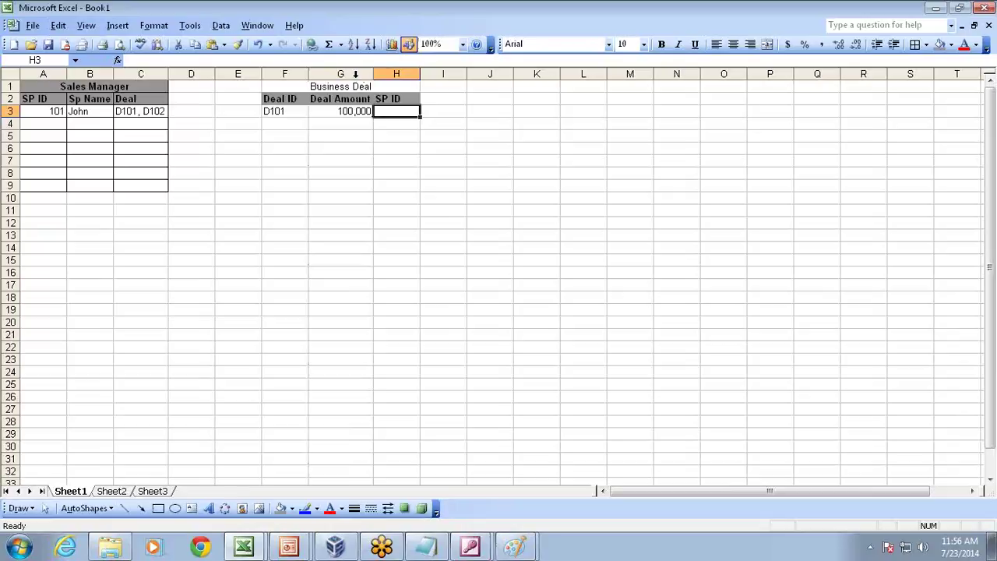
text(101)
key(Return)
- Record deal D102 at 200,000 for SP ID 101
key(Left)
key(Left)
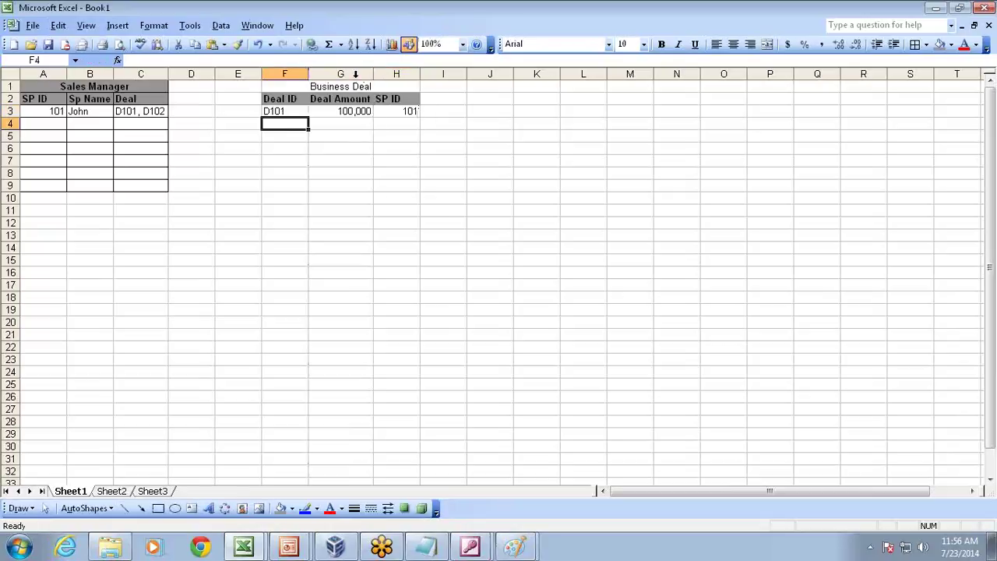
text(D102)
key(ctrl+Return)
key(Tab)
key(Tab)
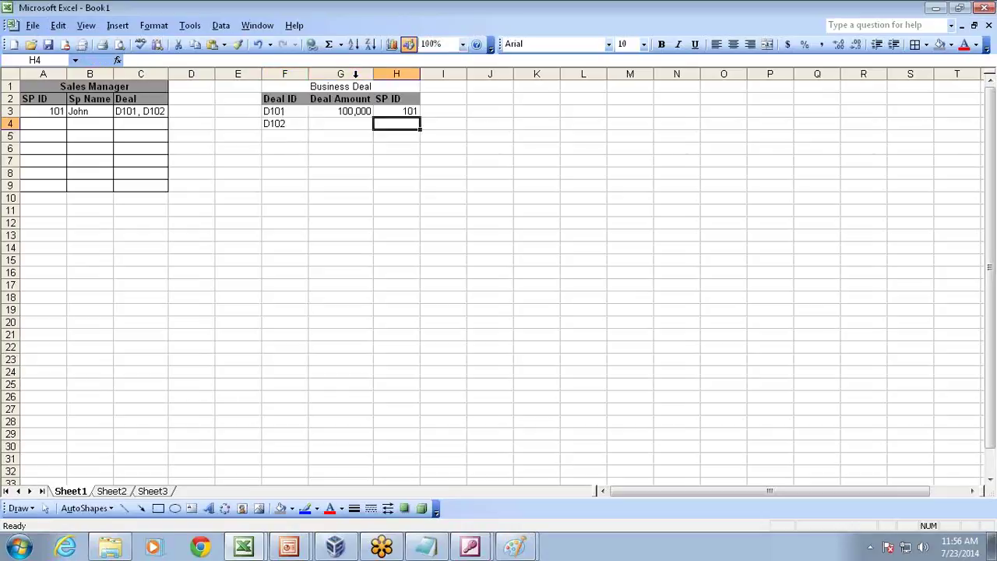
text(101)
key(Return)
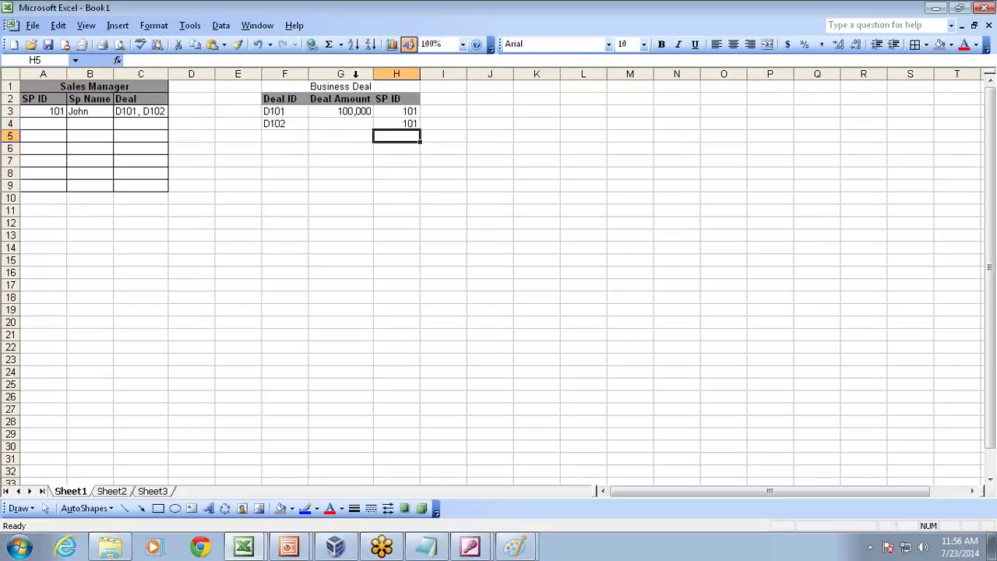
key(Up)
key(Left)
text(200,)
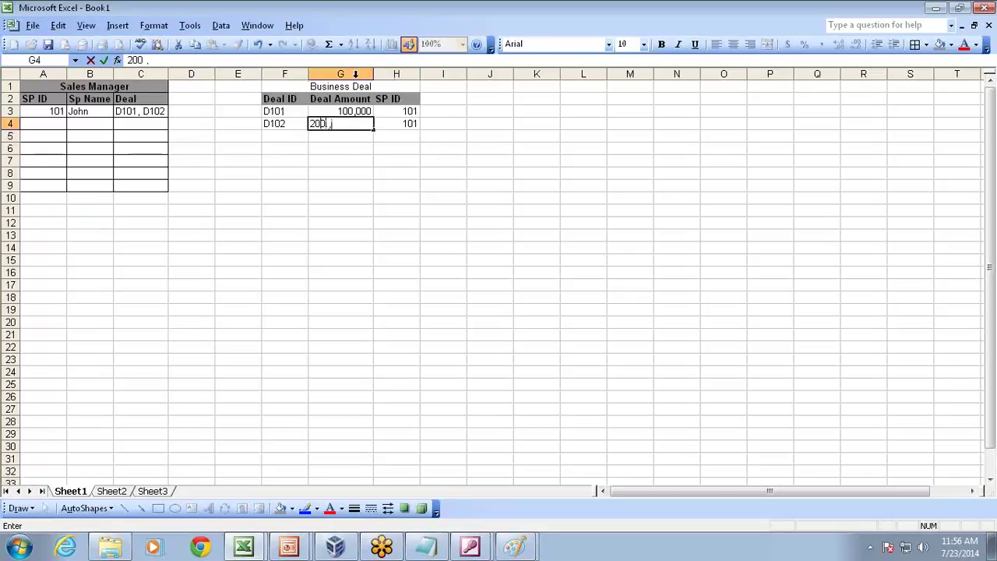
text(000)
key(Return)
- Add salesperson 102 with their name in row 4 of Sales Manager
key(Left)
key(Left)
key(Left)
key(Left)
key(Left)
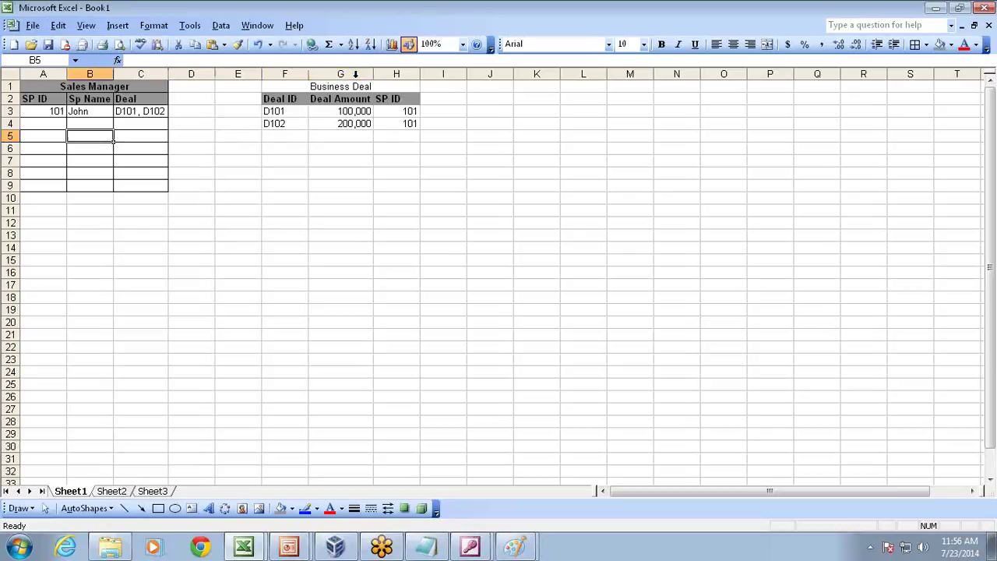
key(Up)
key(Left)
text(102)
key(Return)
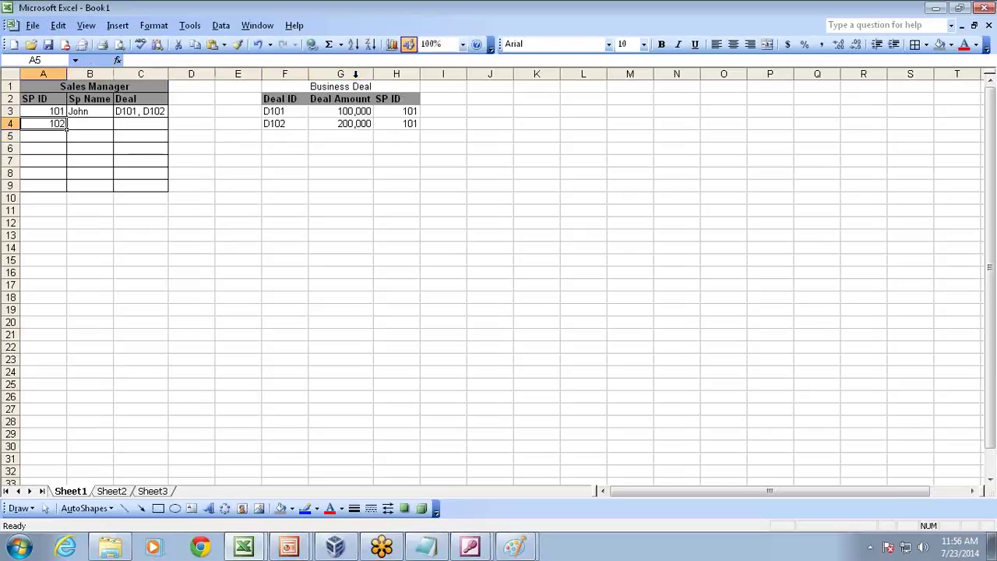
key(Up)
key(Right)
text(Car)
key(Return)
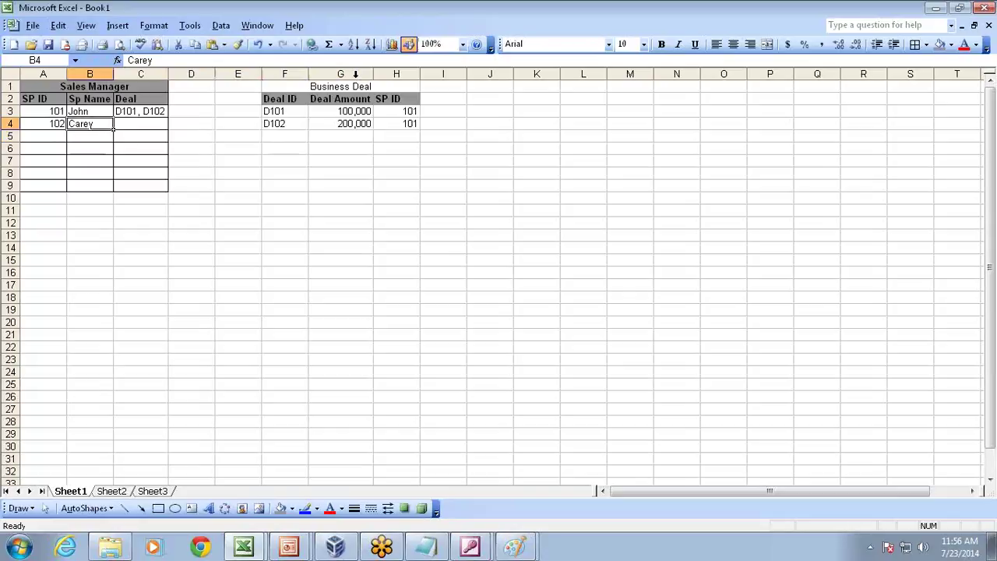
- Give salesperson 102 the deal list D101, D103
key(Up)
key(Right)
text(D10)
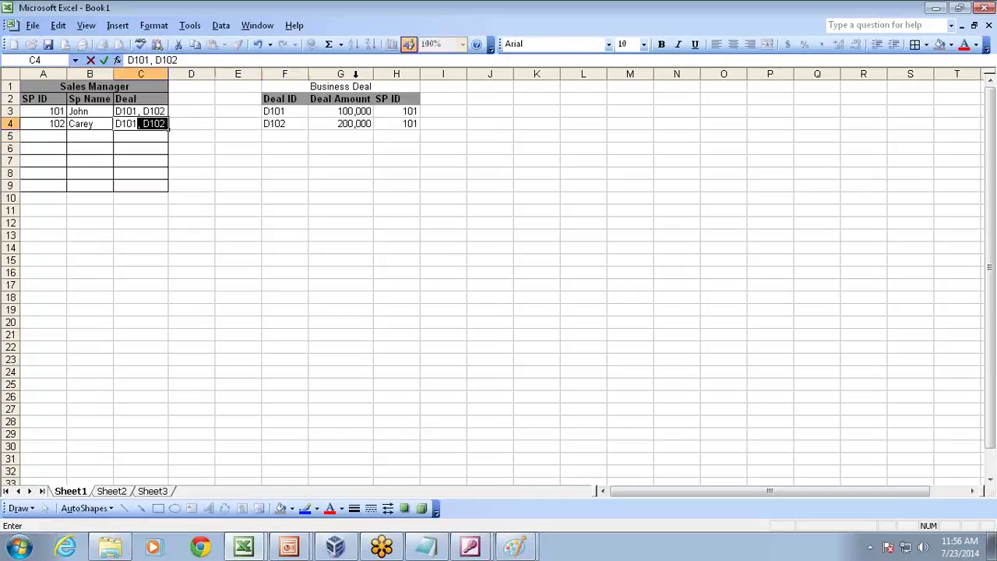
text(1)
key(Return)
key(Up)
key(F2)
text(3)
key(Return)
key(Up)
- Change deal D101's SP ID to 101,102
key(Right)
key(Right)
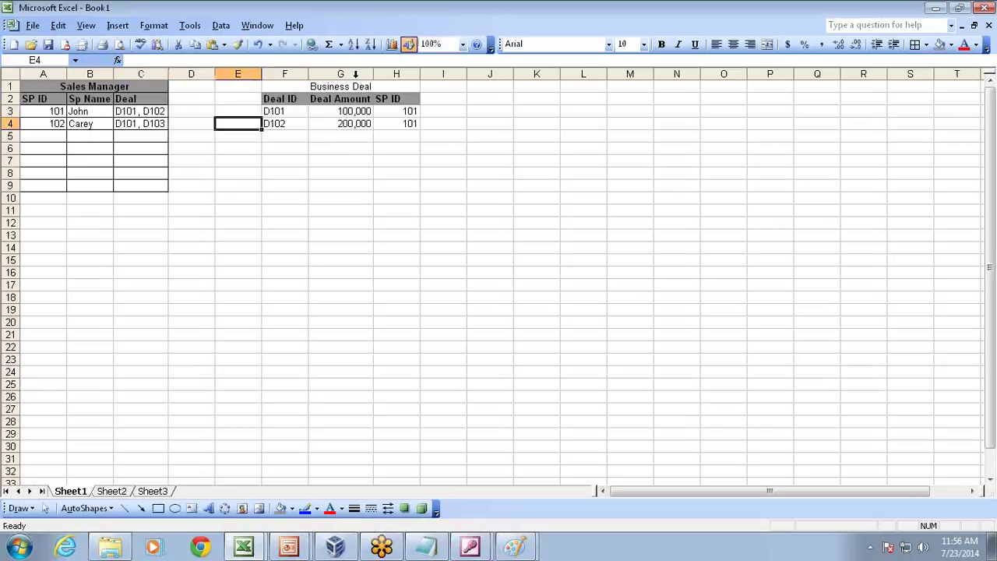
key(Right)
key(Down)
key(Up)
key(Up)
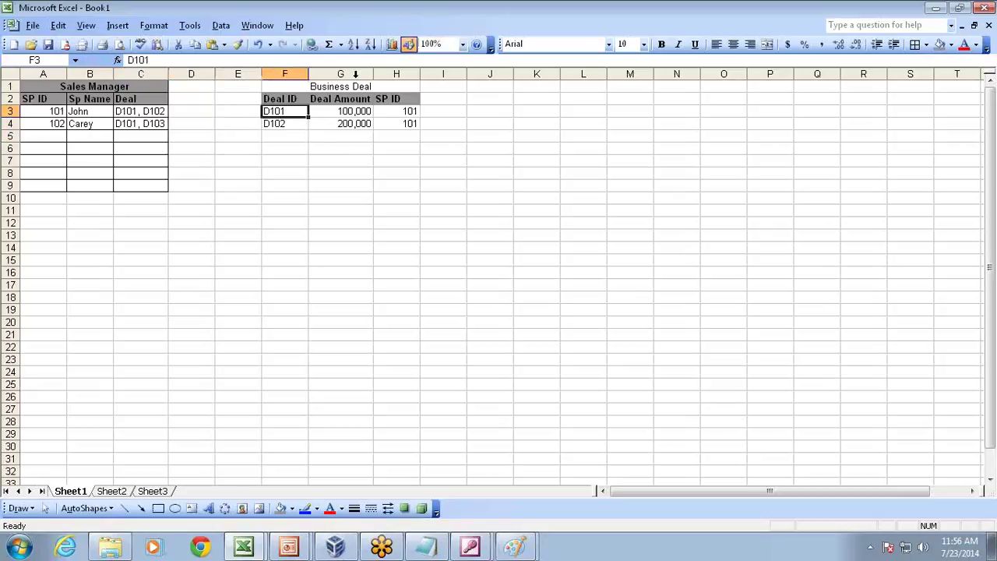
key(Right)
key(Right)
key(F2)
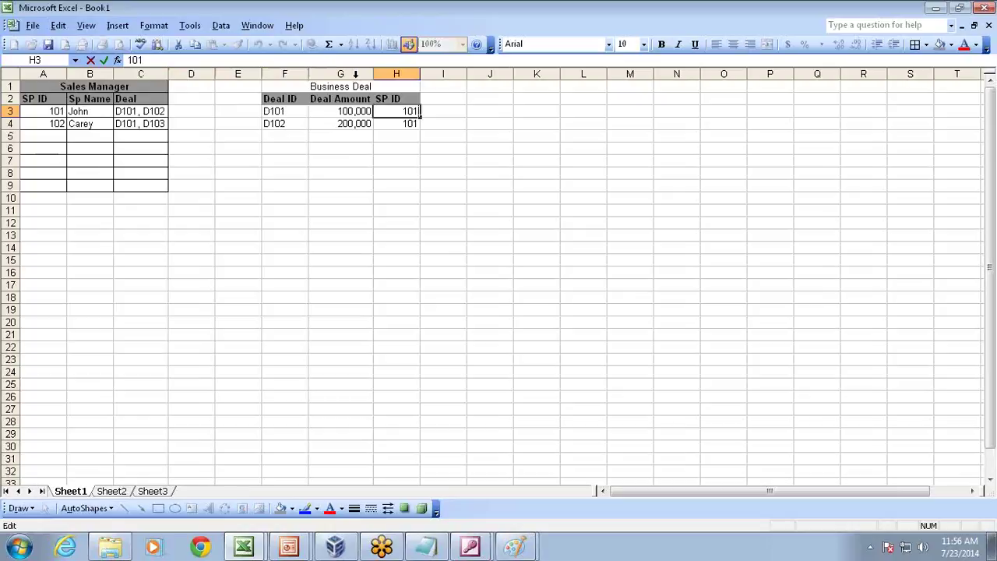
text(,102)
key(Return)
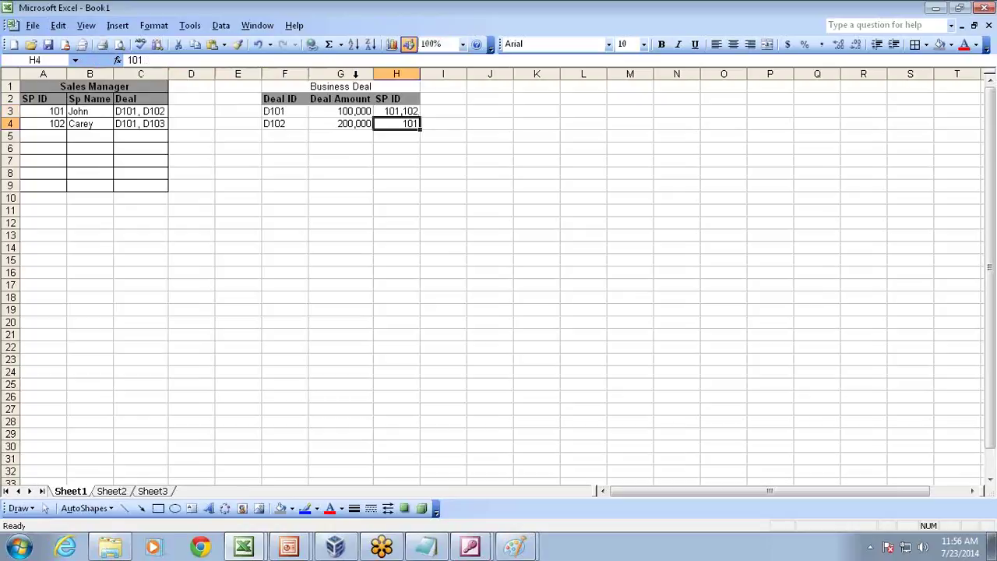
- Select the Business Deal data range F3:H9
key(Left)
key(Left)
key(Up)
key(shift+Down)
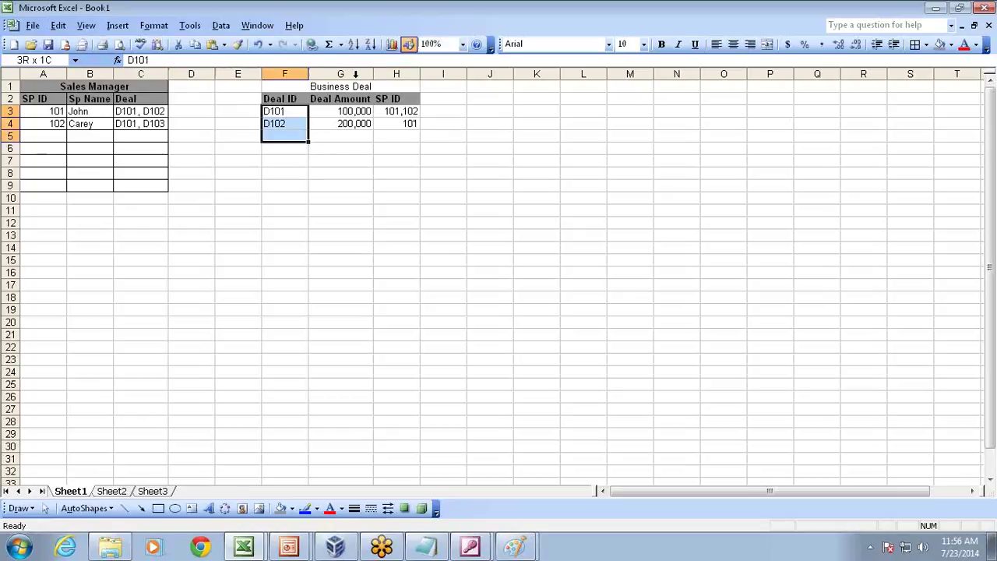
key(shift+Down)
key(shift+Down)
key(shift+Down)
key(shift+Down)
key(shift+Down)
key(shift+Right)
key(shift+Right)
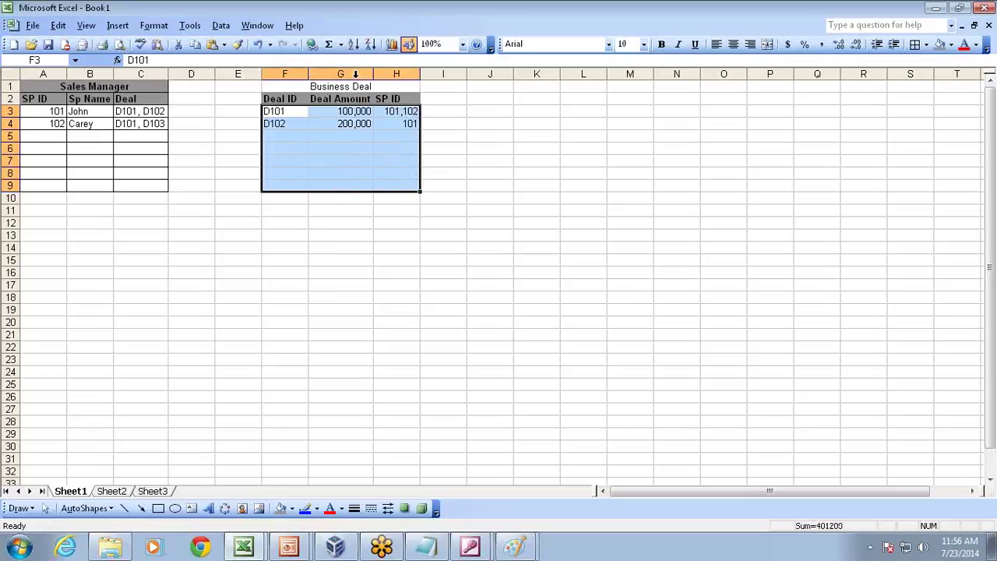
- Border F3:H9 with All Borders, then label One under Sales Manager and Many under Business Deal
click(915, 44)
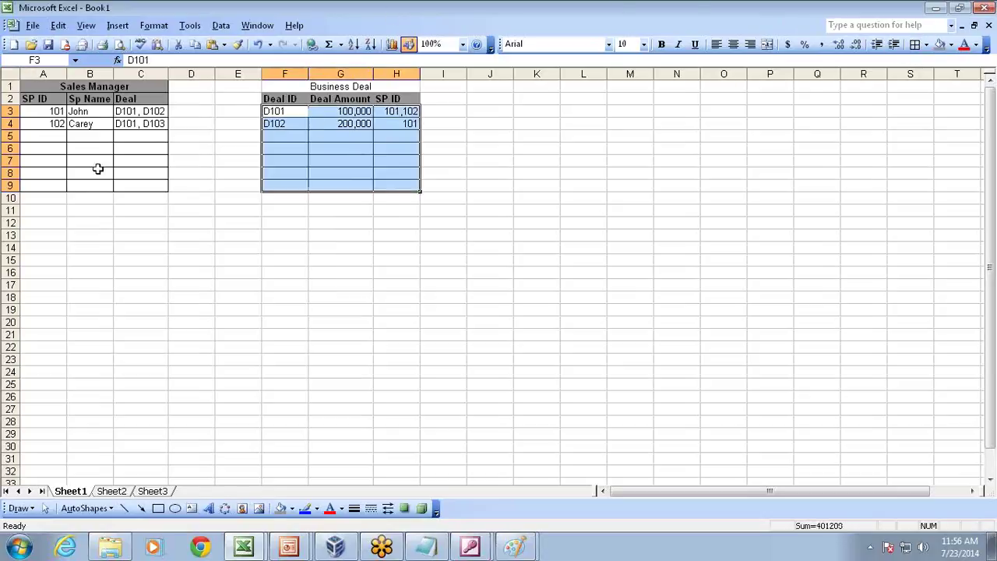
click(60, 197)
text(One)
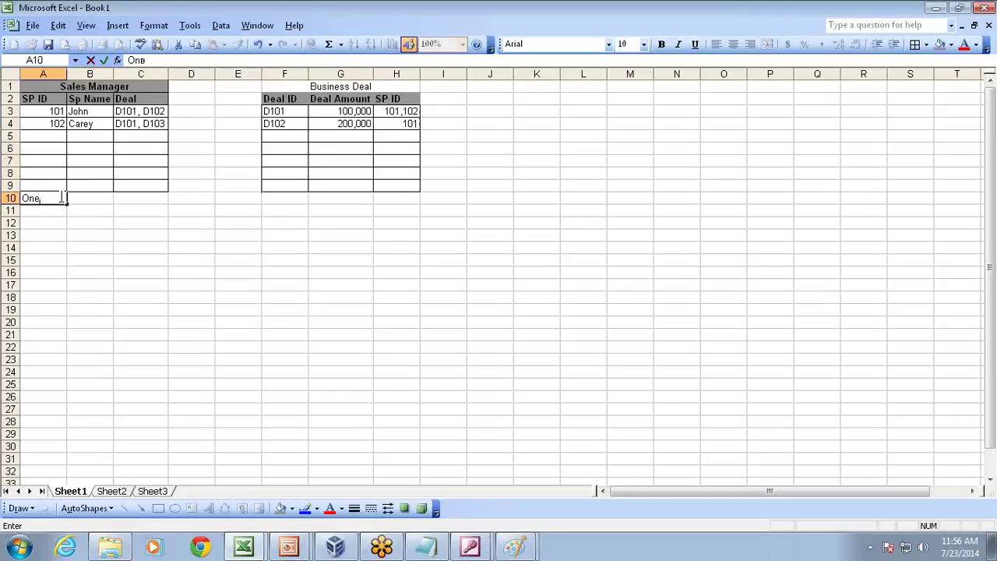
text(,)
key(Return)
key(Right)
key(Right)
key(Right)
key(Right)
key(Right)
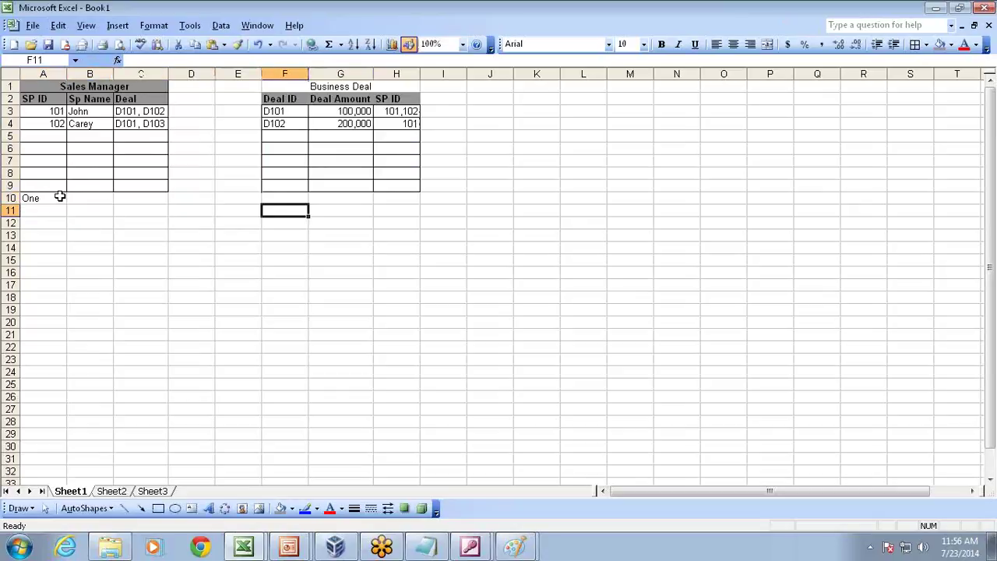
key(Up)
text(M)
key(Return)
- Add One under Business Deal and Many under Sales Manager
text(One)
key(Left)
key(Left)
key(Left)
key(Left)
key(Left)
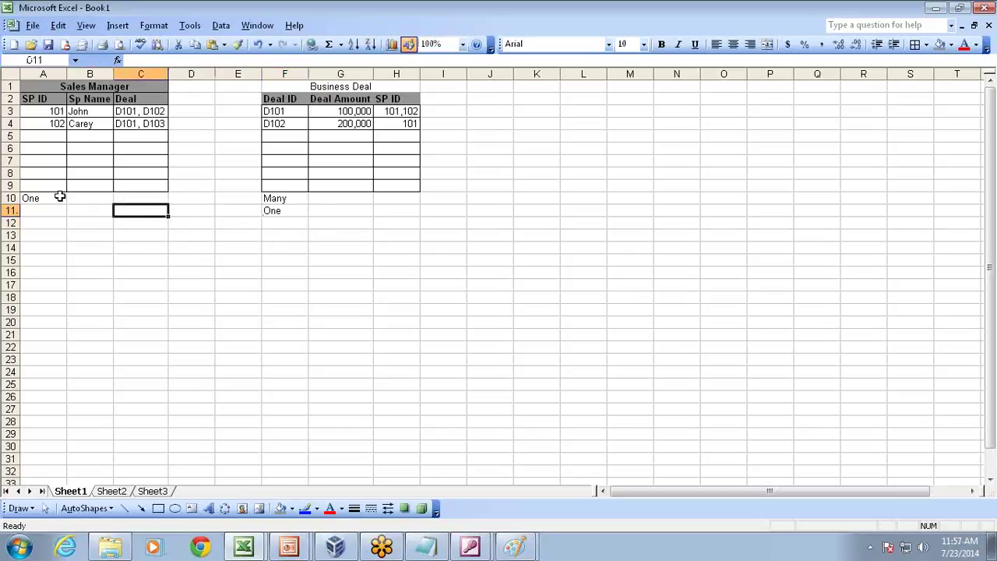
text(Many)
key(Return)
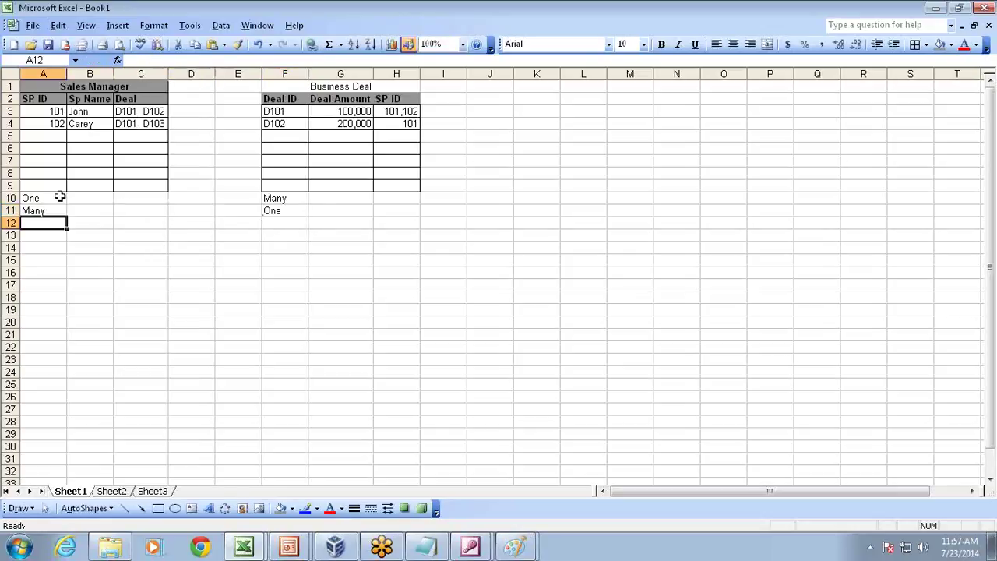
- Review the linked cells for SP 101 and deal D101, then select A14:B14 for a new title
click(75, 111)
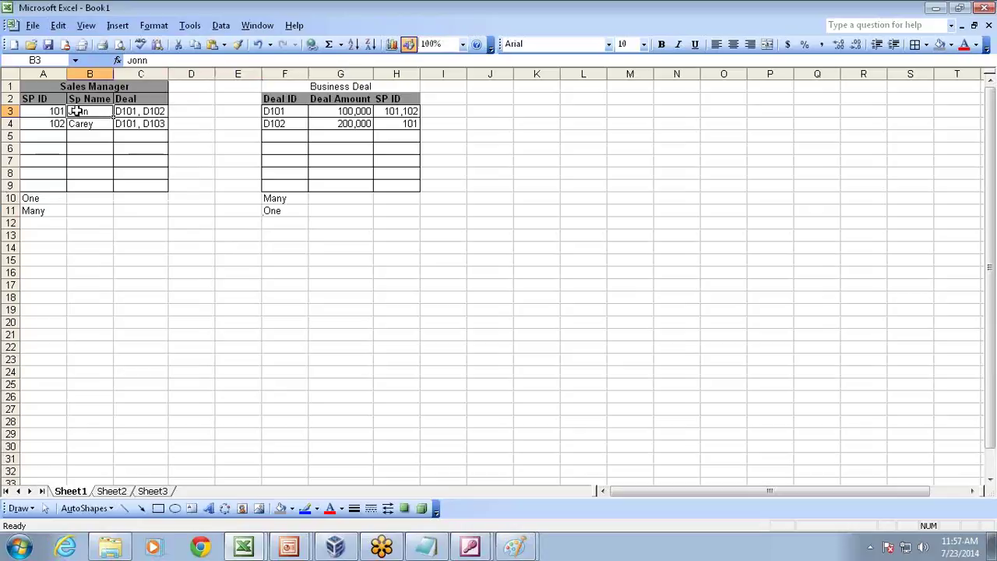
mouse_move(129, 110)
mouse_down()
mouse_move(179, 109)
mouse_move(149, 122)
mouse_move(145, 111)
mouse_up()
click(304, 112)
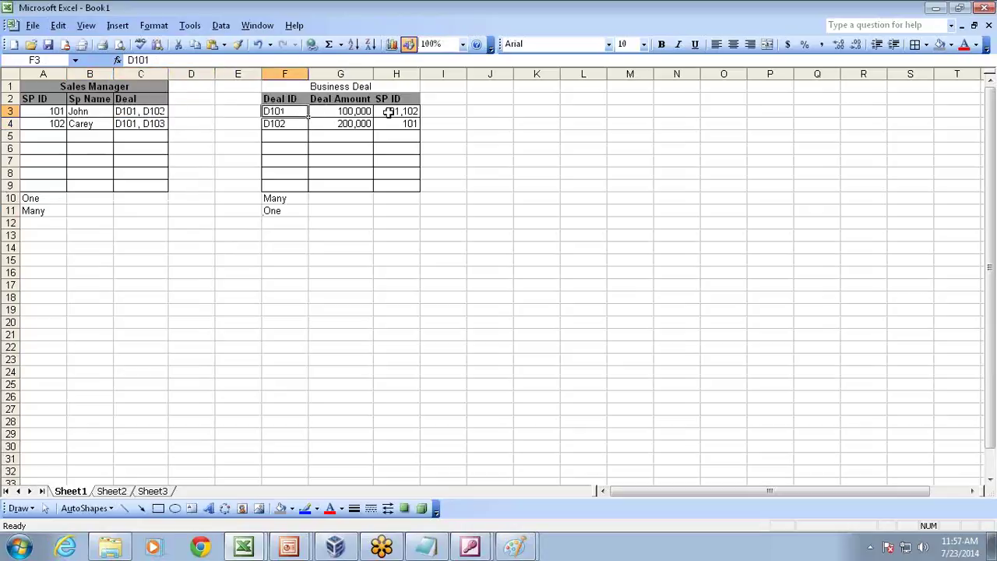
click(401, 111)
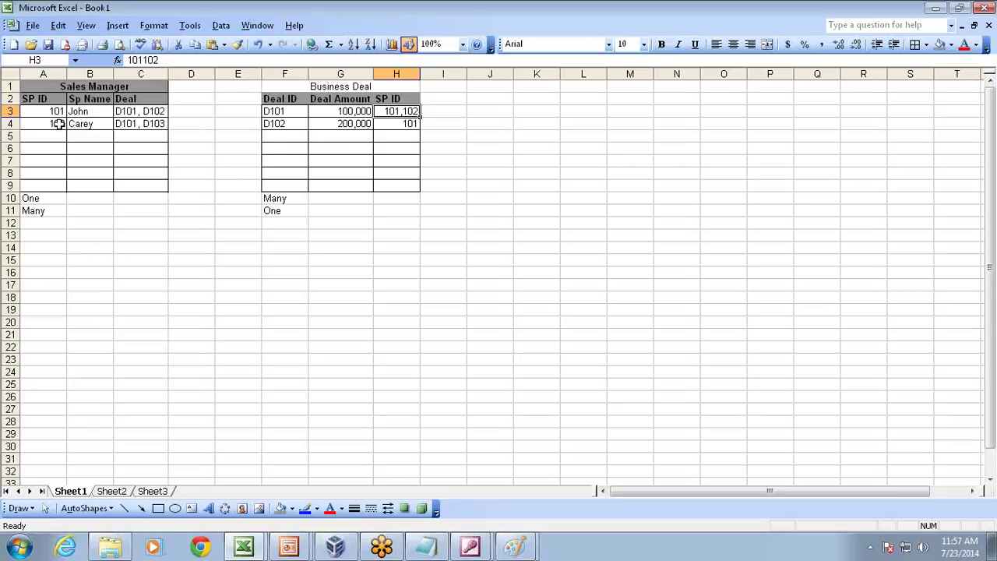
drag(35, 248, 81, 248)
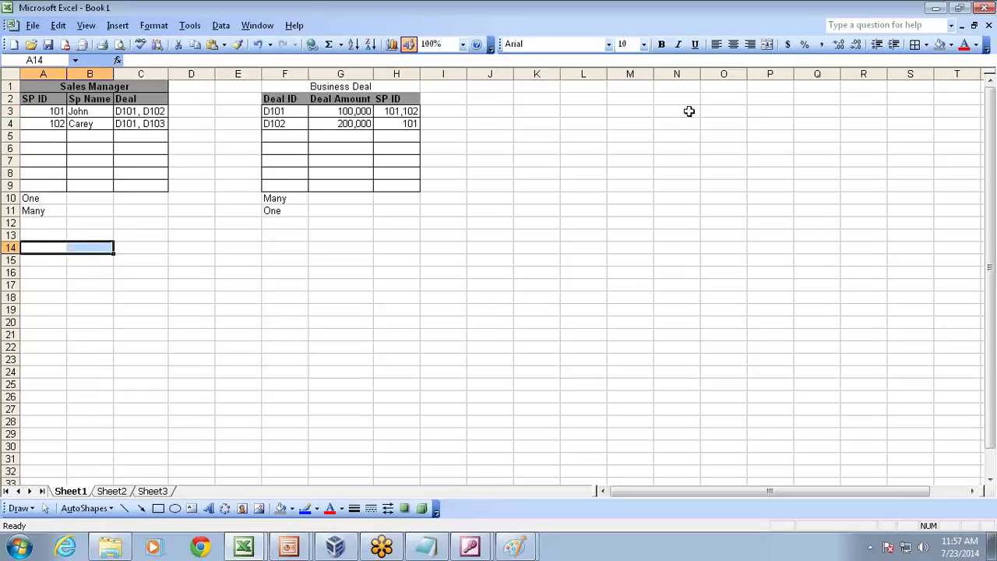
- Merge A14:B14 and title it 'Sales Manager'
click(768, 45)
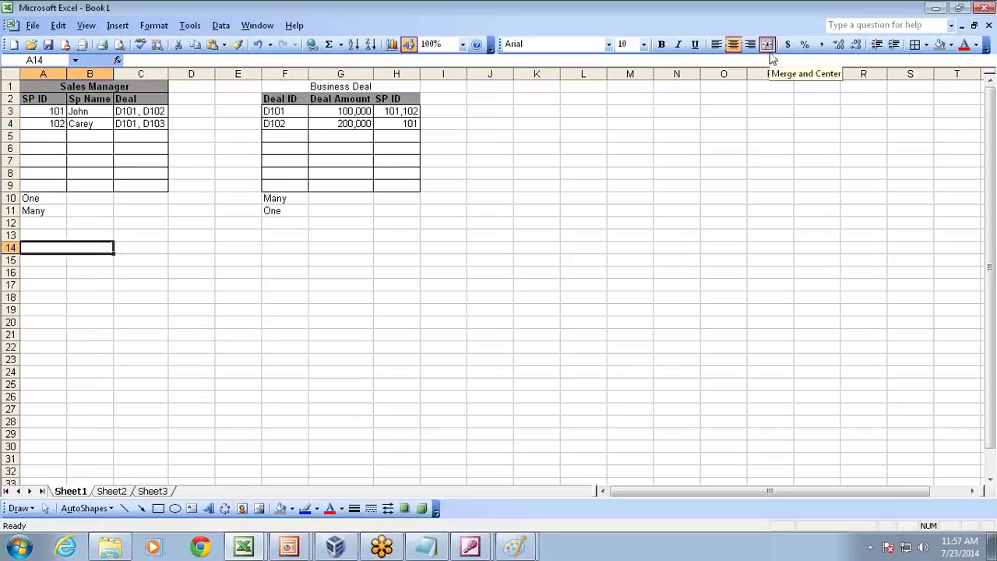
text(Sales Manager)
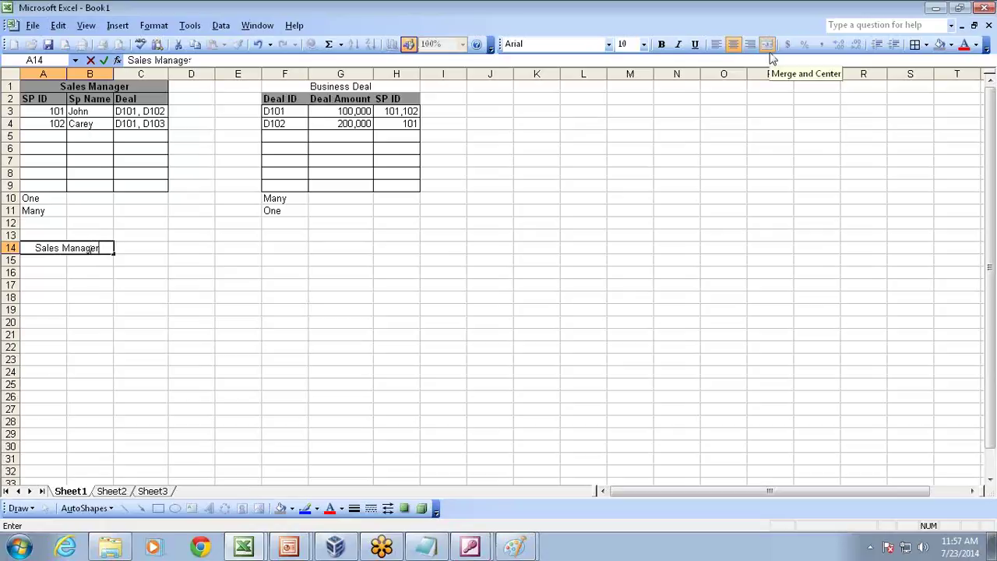
key(Return)
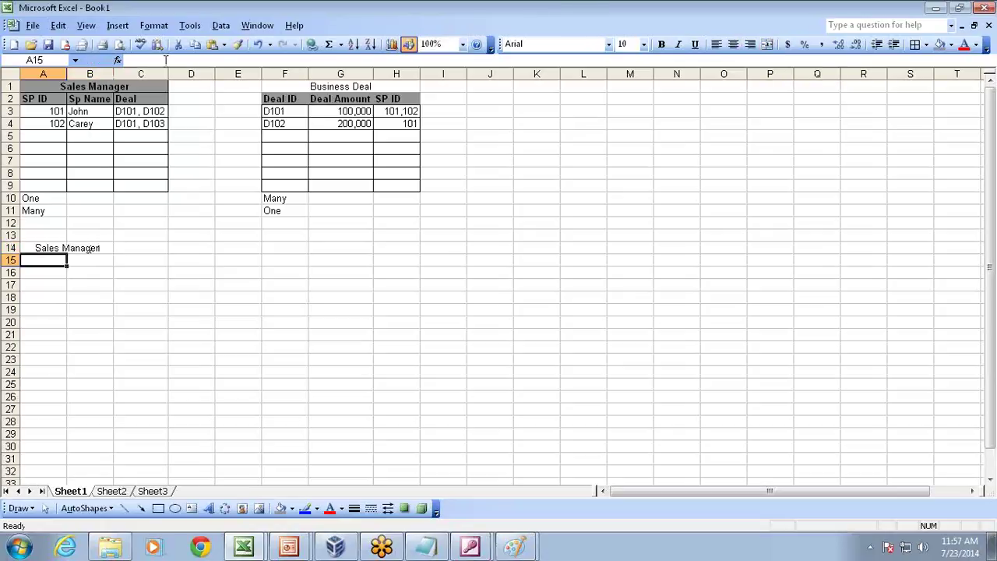
- Copy the SP ID and Sp Name columns from A2:B4 to A15
drag(60, 99, 91, 124)
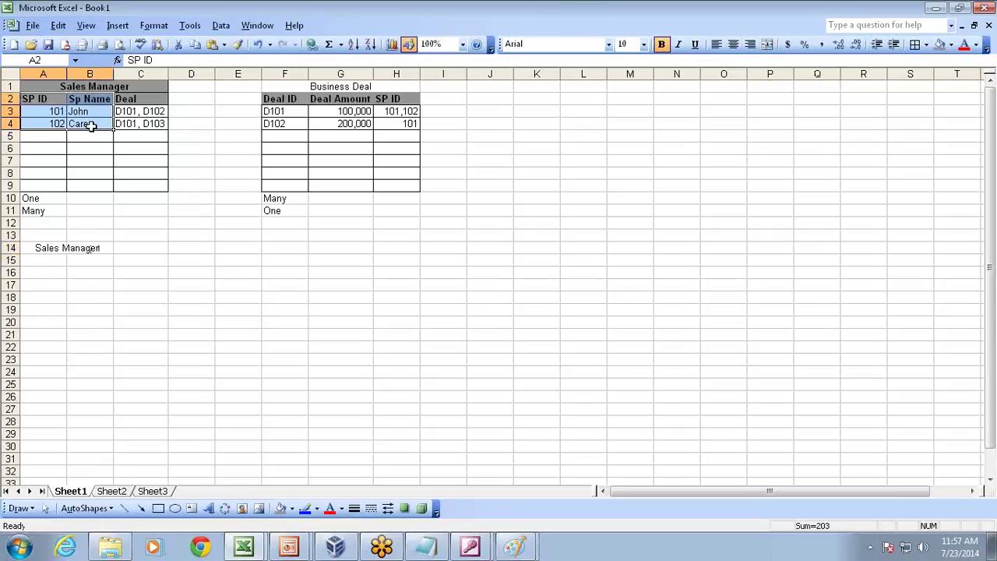
key(ctrl+c)
click(27, 259)
key(ctrl+v)
- Make the Sales Manager title bold with a grey fill
click(58, 248)
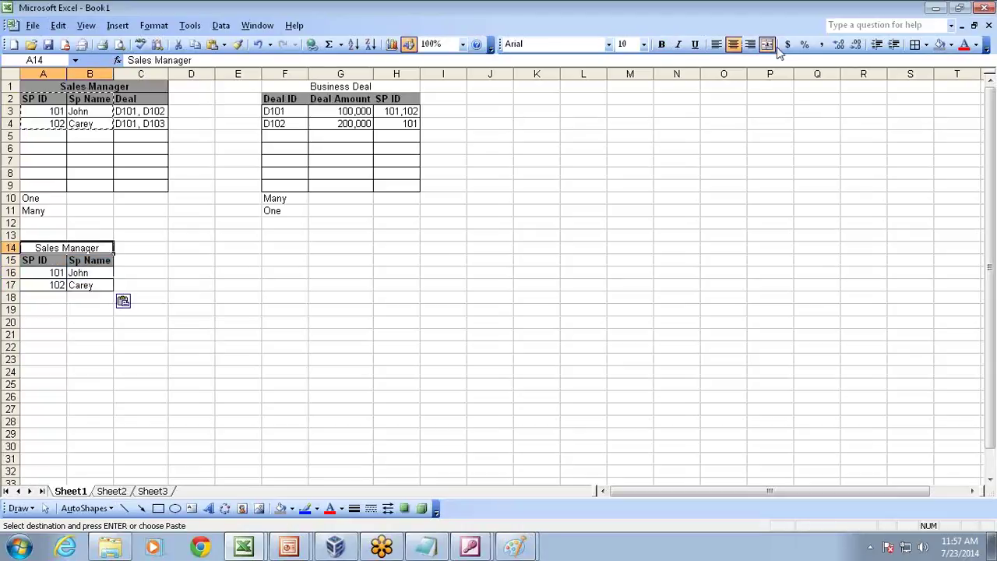
click(939, 44)
click(408, 286)
click(91, 248)
key(ctrl+b)
key(Down)
key(Down)
key(Right)
key(Right)
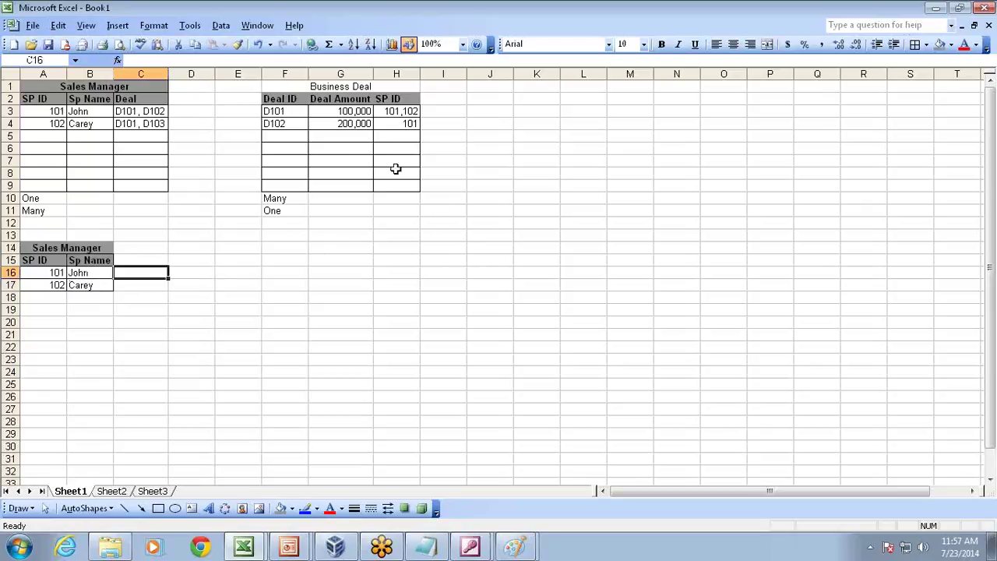
- Copy the Deal ID and Deal Amount block F2:G4 to I14, then shift it down to I15
click(299, 95)
drag(295, 112, 329, 123)
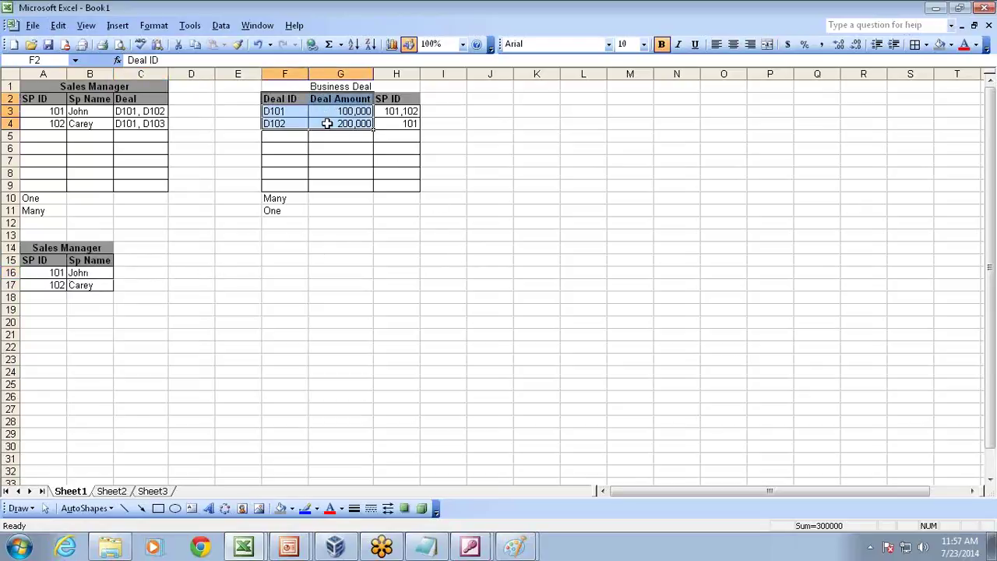
key(ctrl+c)
click(450, 248)
key(ctrl+v)
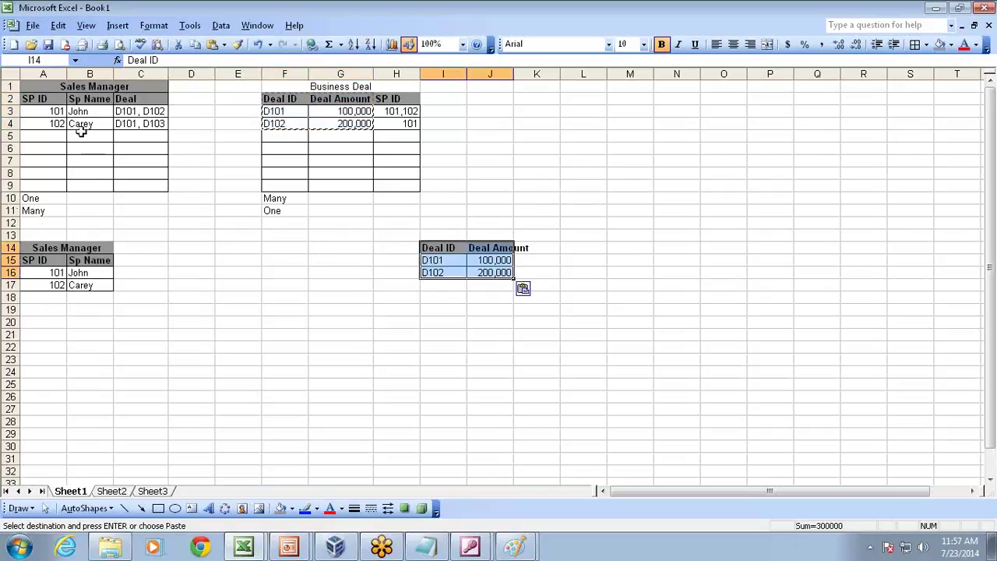
click(85, 98)
drag(436, 251, 492, 272)
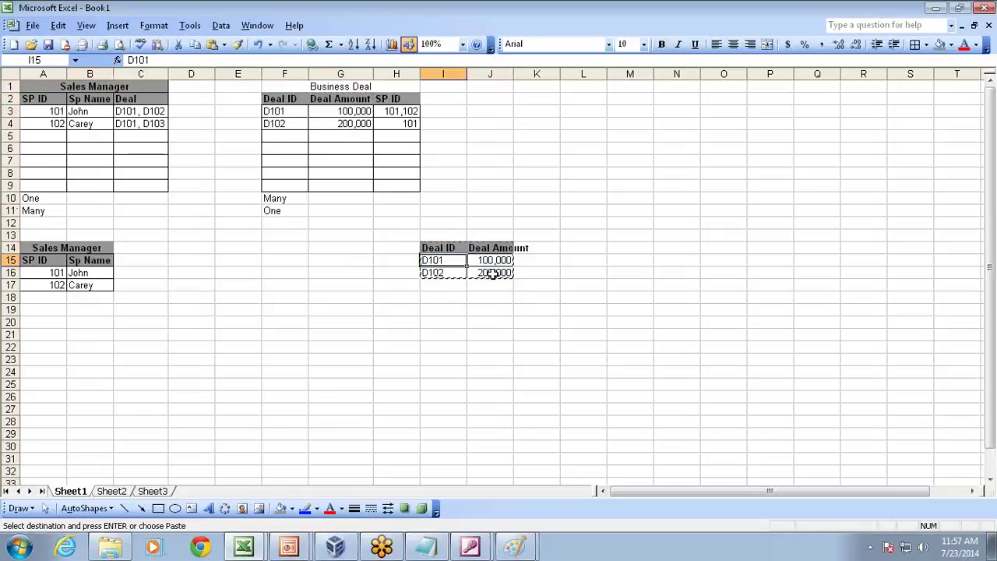
key(ctrl+z)
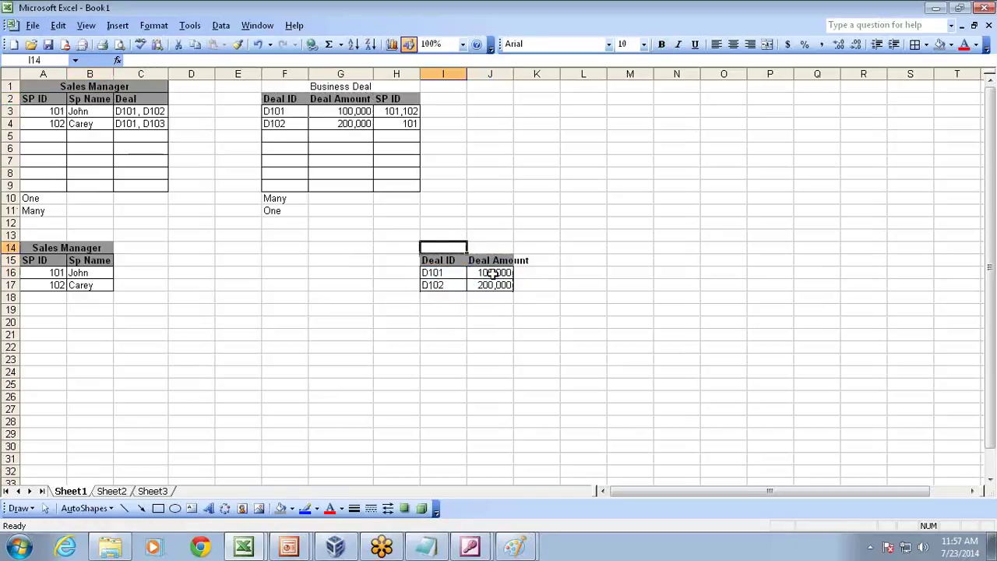
- Merge I14:J14 and title it 'Business Deal'
click(386, 99)
click(379, 88)
key(ctrl+c)
drag(455, 246, 498, 248)
click(767, 44)
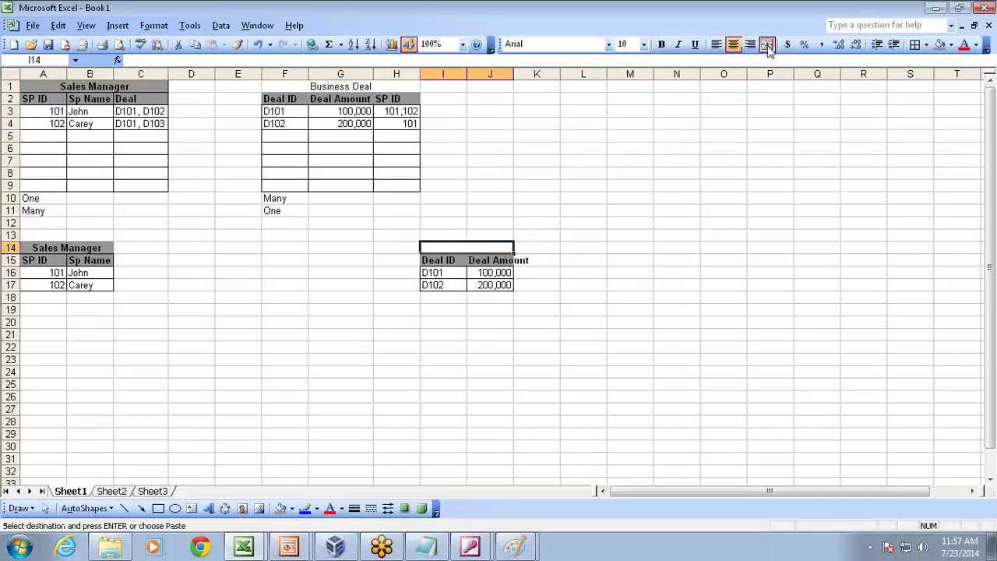
text(Business Deal)
key(Return)
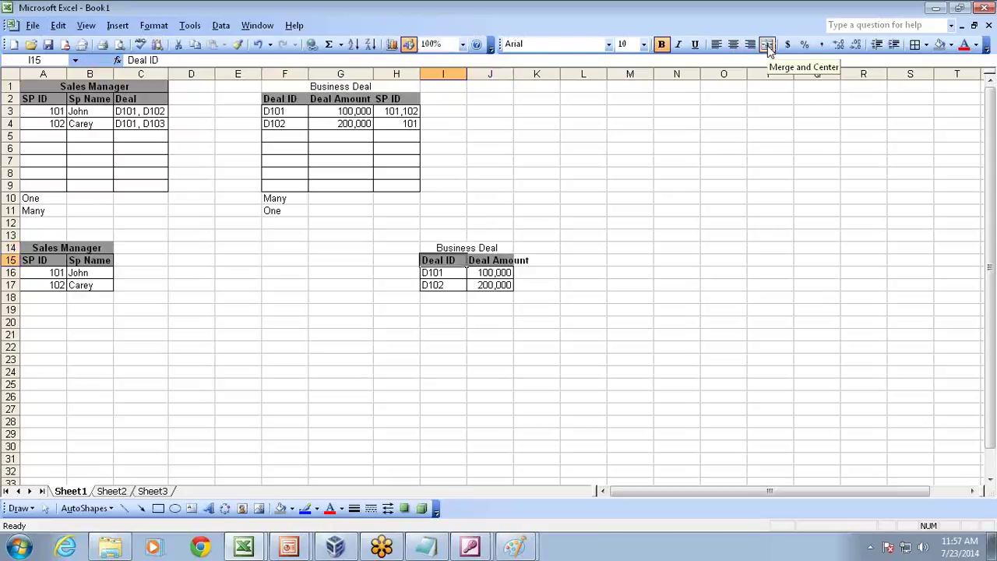
drag(238, 263, 268, 263)
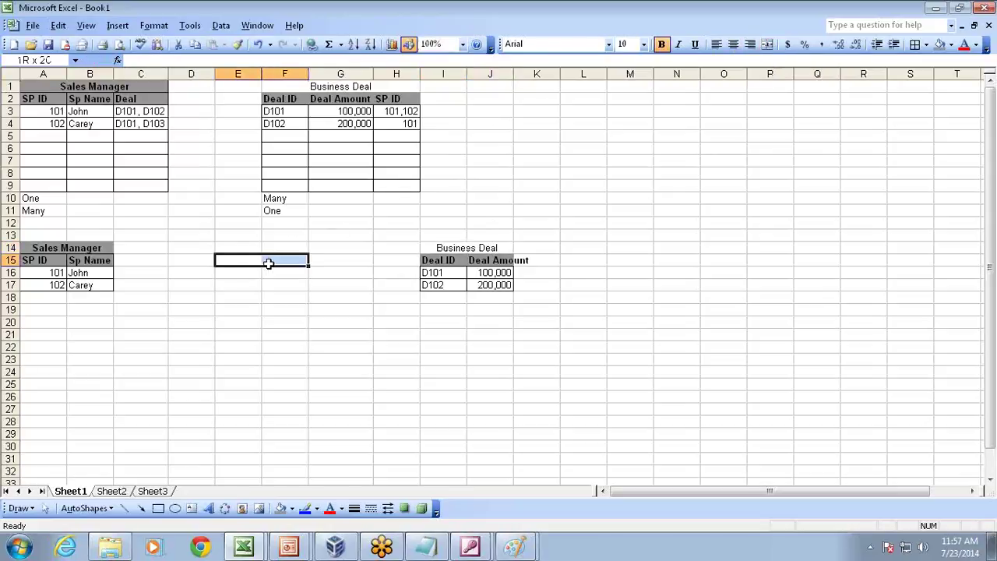
- Merge E15:F15, title it 'Factless Fact' and give it a grey fill
click(767, 43)
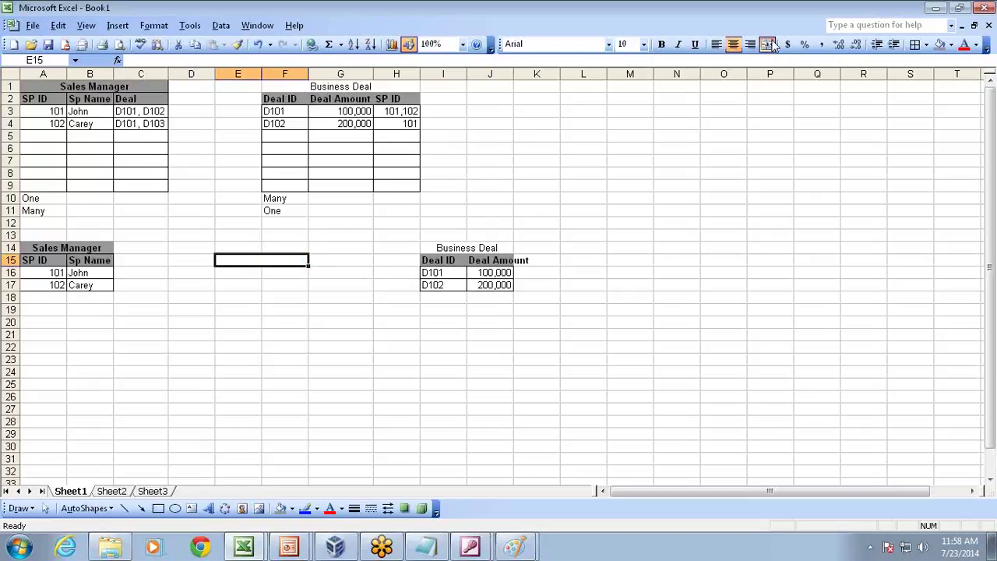
text(Factless Fact)
key(ctrl+Return)
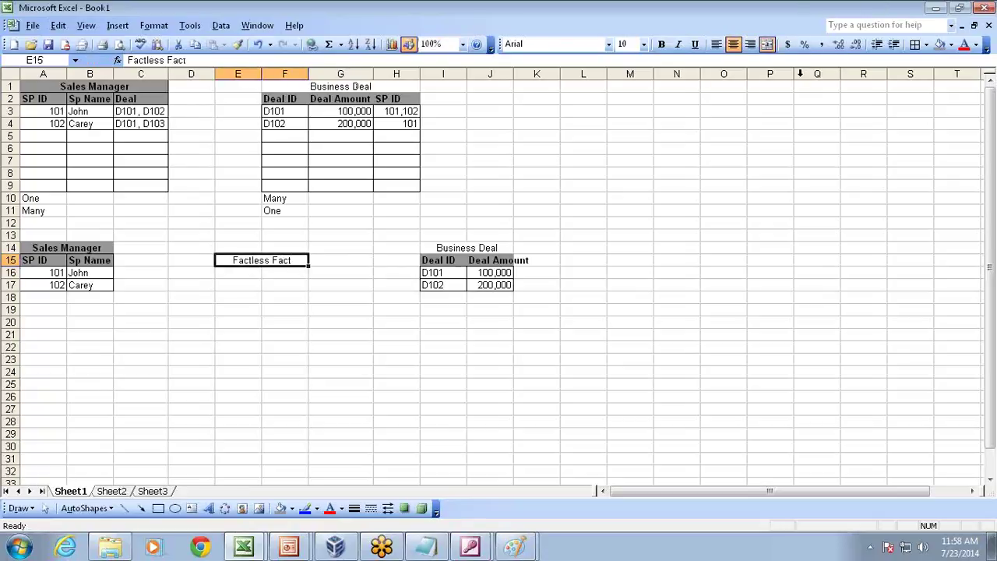
click(939, 44)
click(327, 337)
- Label PK under the Business Deal and Sales Manager tables
drag(243, 274, 266, 335)
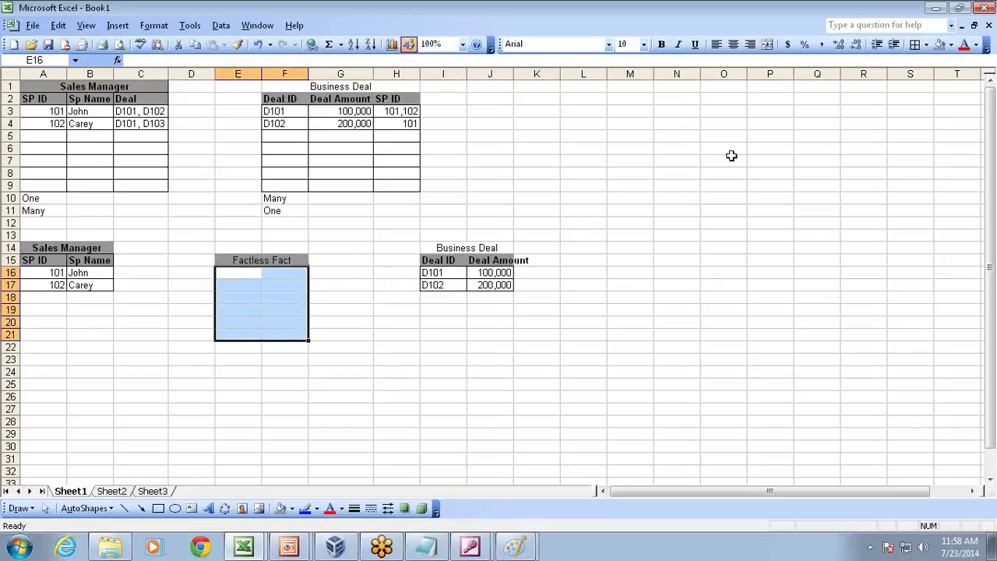
click(441, 312)
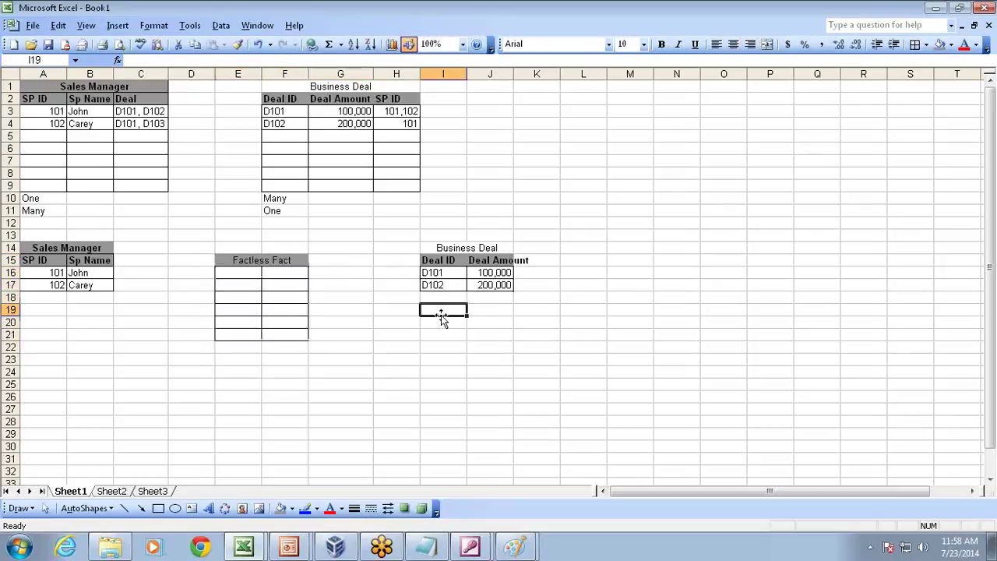
text(PK)
key(Left)
key(Left)
key(Left)
key(Left)
key(Left)
key(Left)
key(Left)
key(Left)
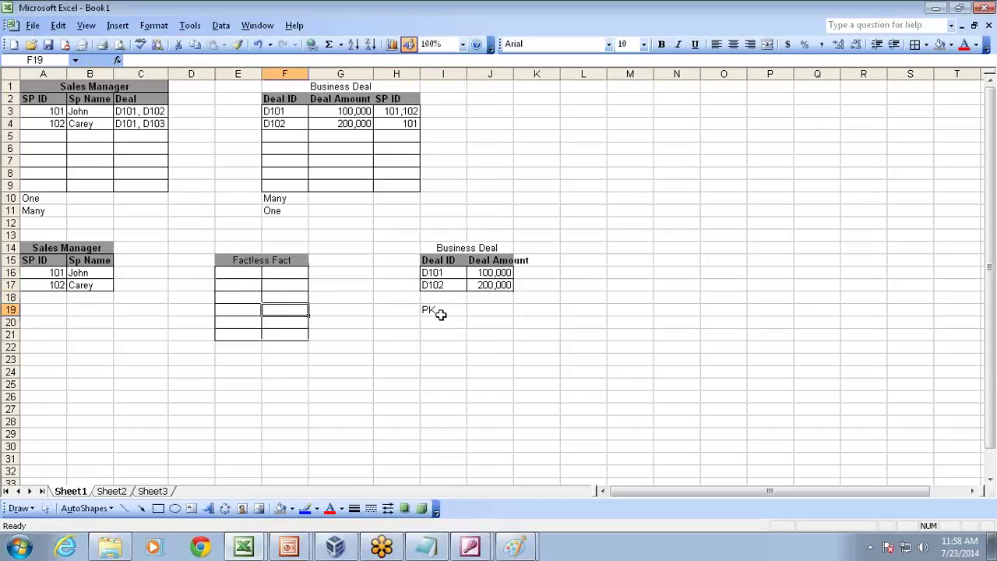
text(PK)
key(Return)
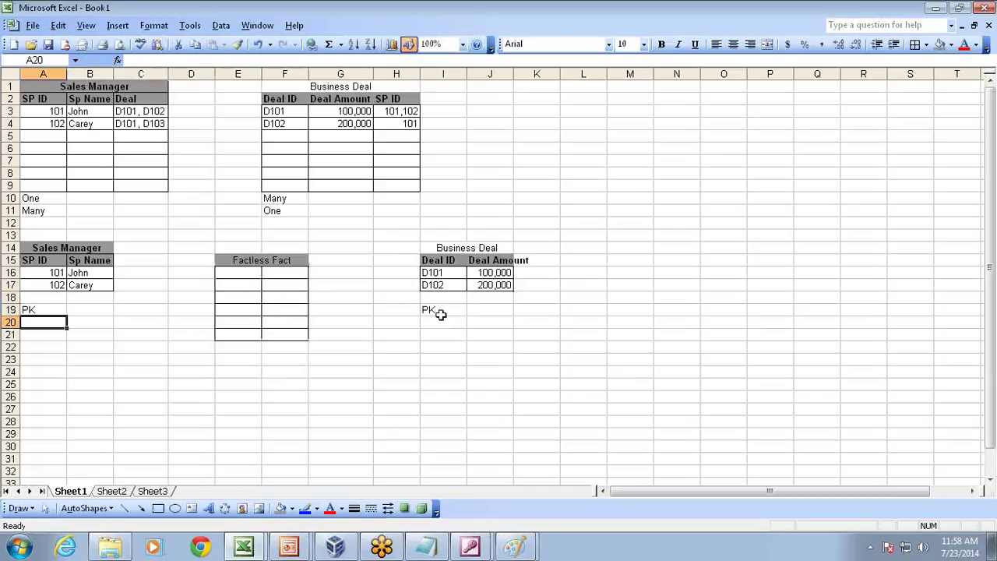
- Head the Factless Fact first column 'SP ID' and add an FK label below it
key(Right)
key(Right)
key(Right)
key(Right)
key(Up)
key(Up)
key(Up)
key(Up)
text(SP ID)
key(Down)
key(Down)
key(Down)
key(Down)
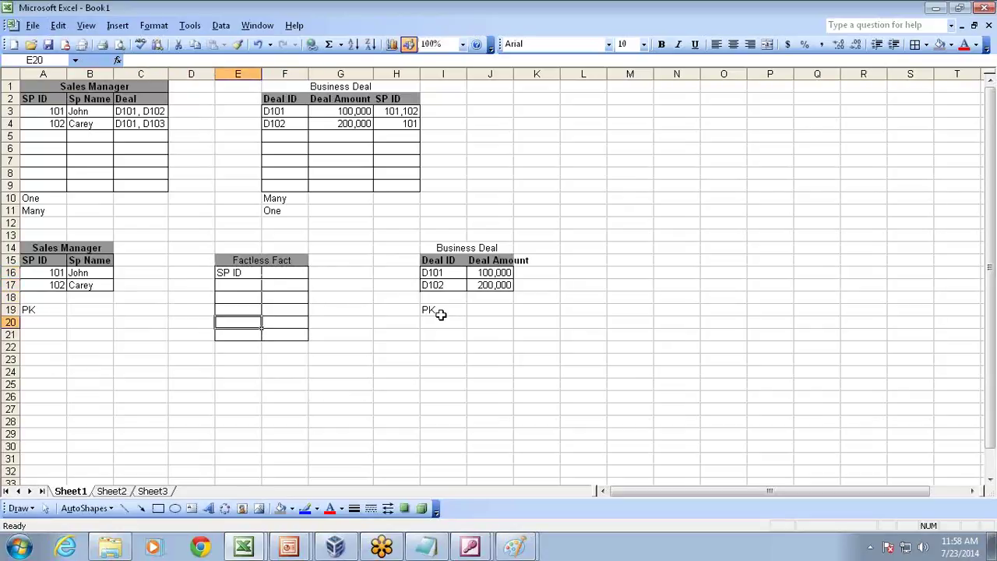
key(Down)
key(Down)
text(ID)
key(BackSpace)
key(BackSpace)
text(FK)
key(Return)
key(Up)
key(Up)
key(Up)
key(Up)
key(Up)
key(Up)
key(Up)
key(shift+Right)
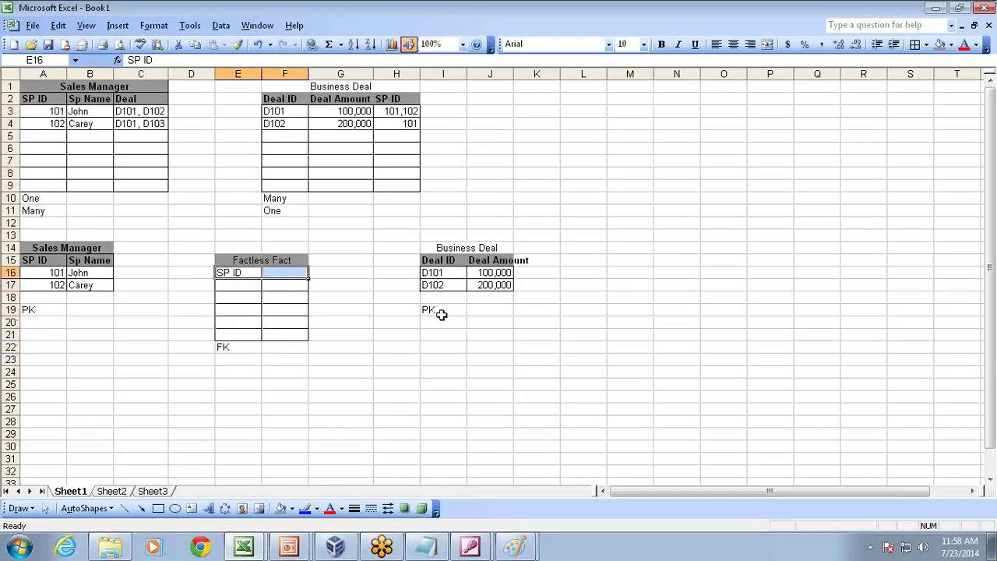
- Shade the E16:F16 header grey and enter the first row: 101 with D101
click(939, 45)
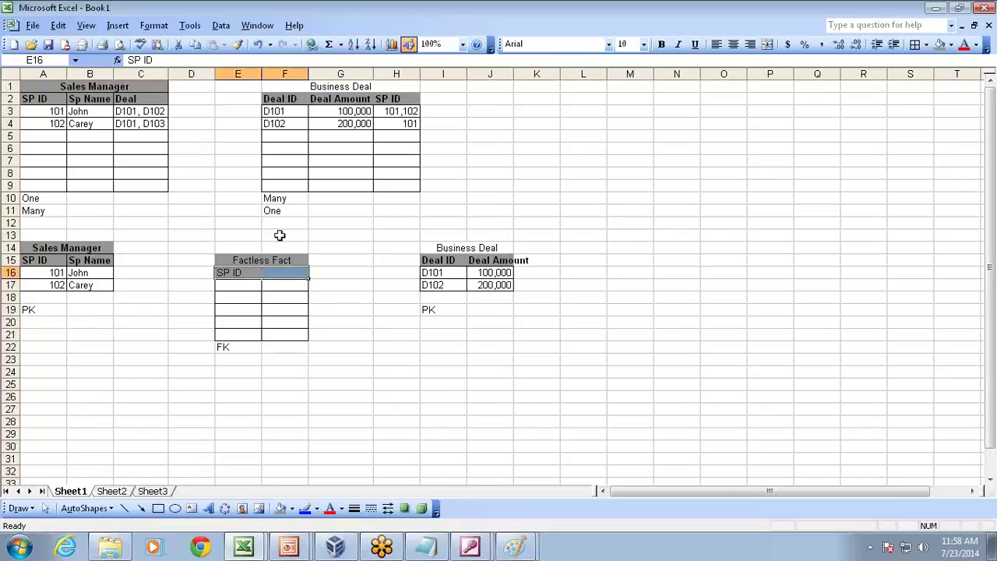
click(248, 289)
text(101)
key(Return)
key(Up)
key(Right)
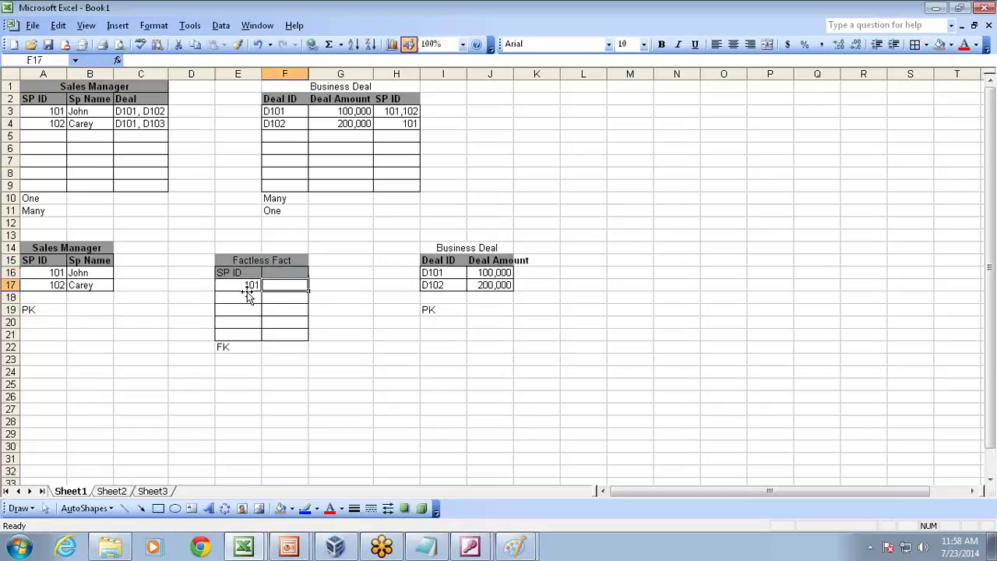
text(D101)
key(Return)
- Add rows pairing 101 with D102 and 102 with D101
text(D102)
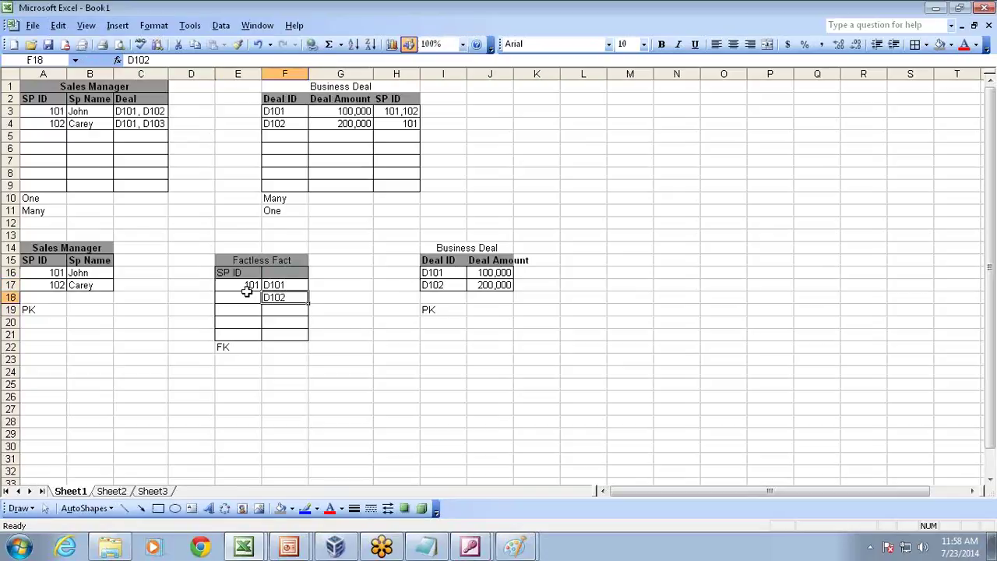
click(250, 297)
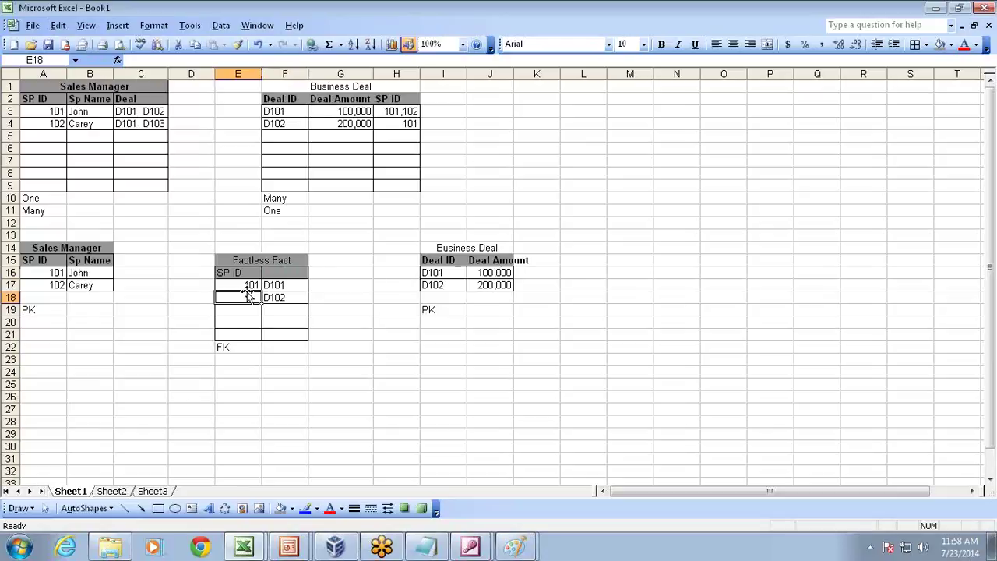
text(101)
key(Return)
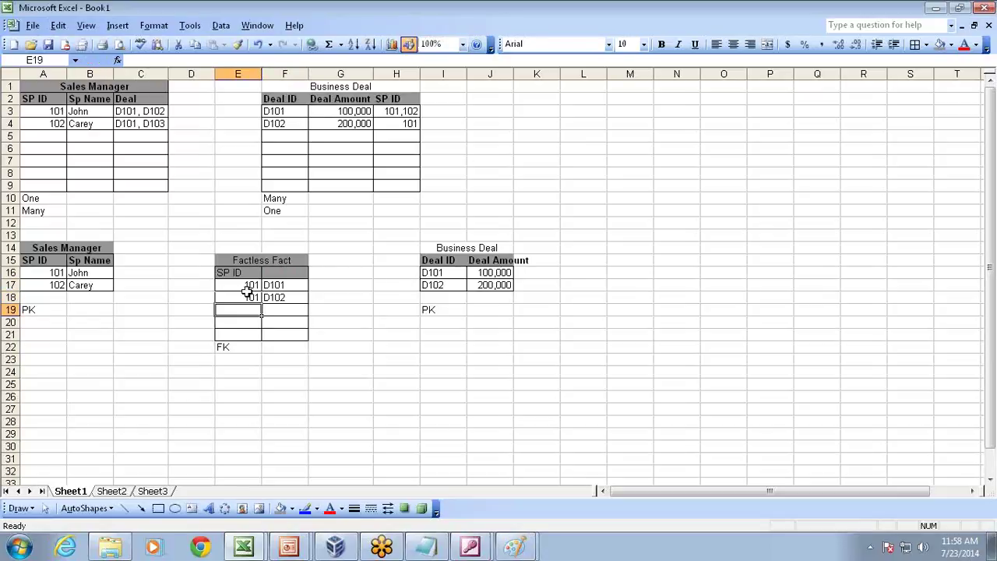
key(Right)
text(D101)
key(Return)
key(Up)
key(Left)
key(Right)
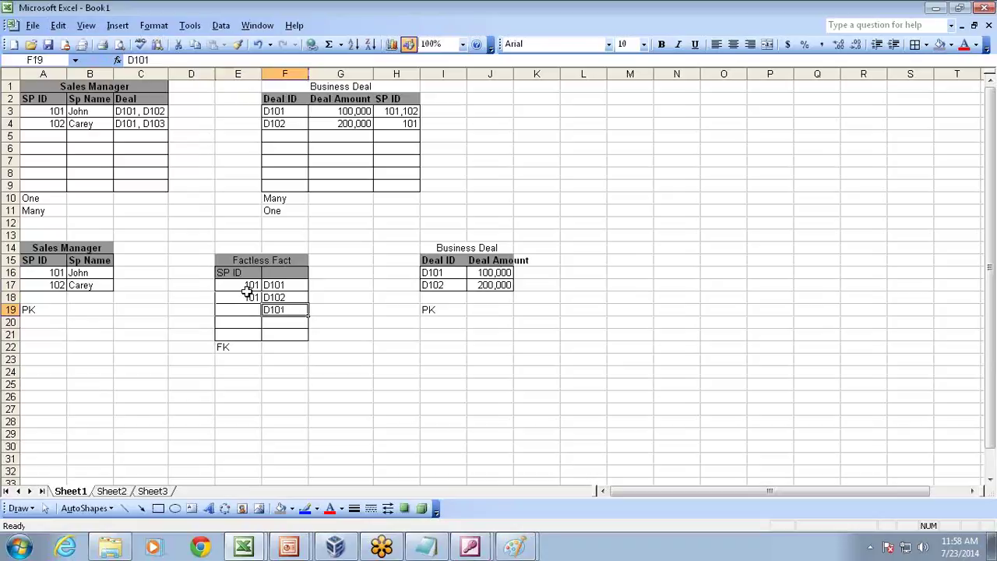
key(Left)
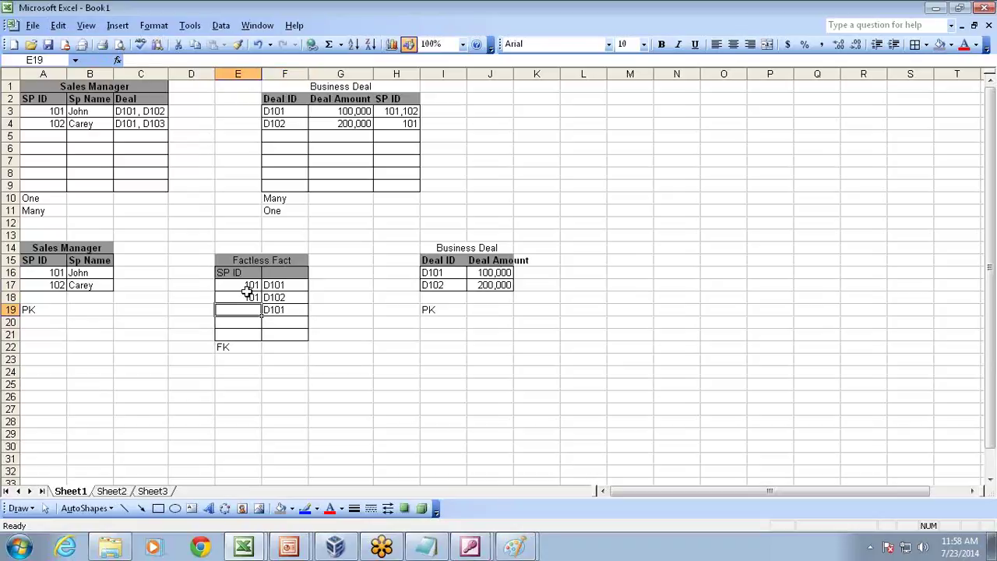
text(102)
key(Return)
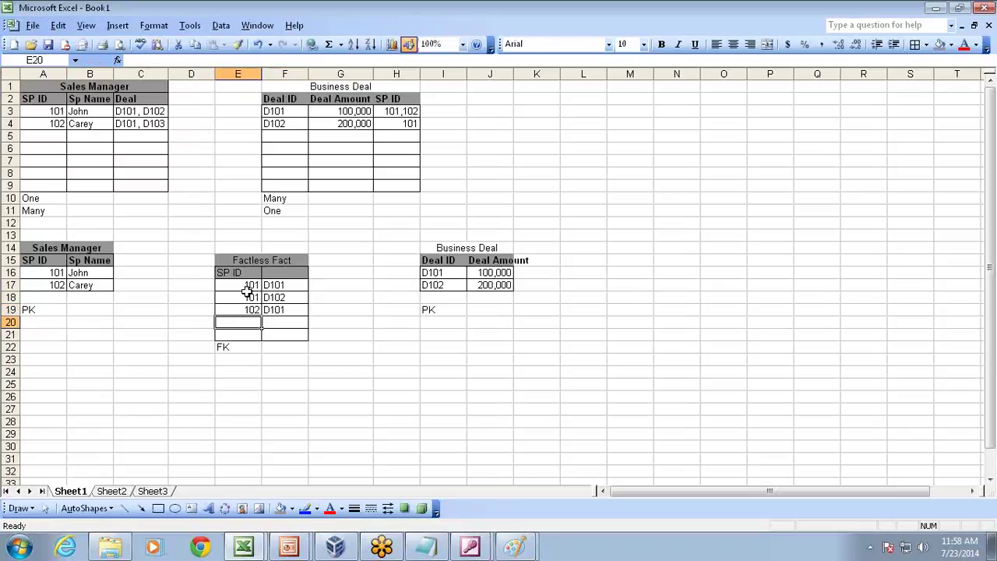
click(262, 263)
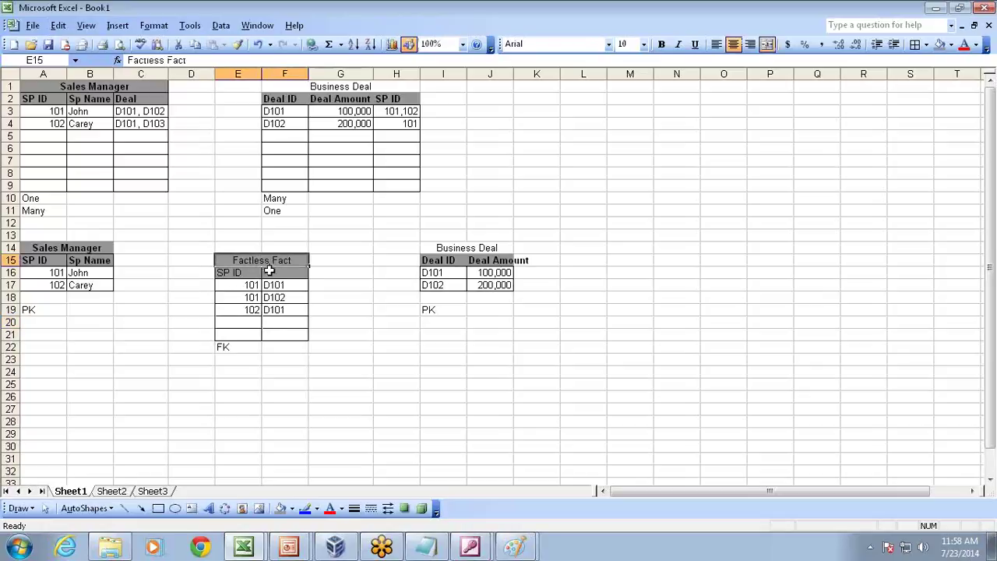
- Head column F16 'Deal ID', correcting the 'Deal IF' typo
click(272, 272)
text(Deal)
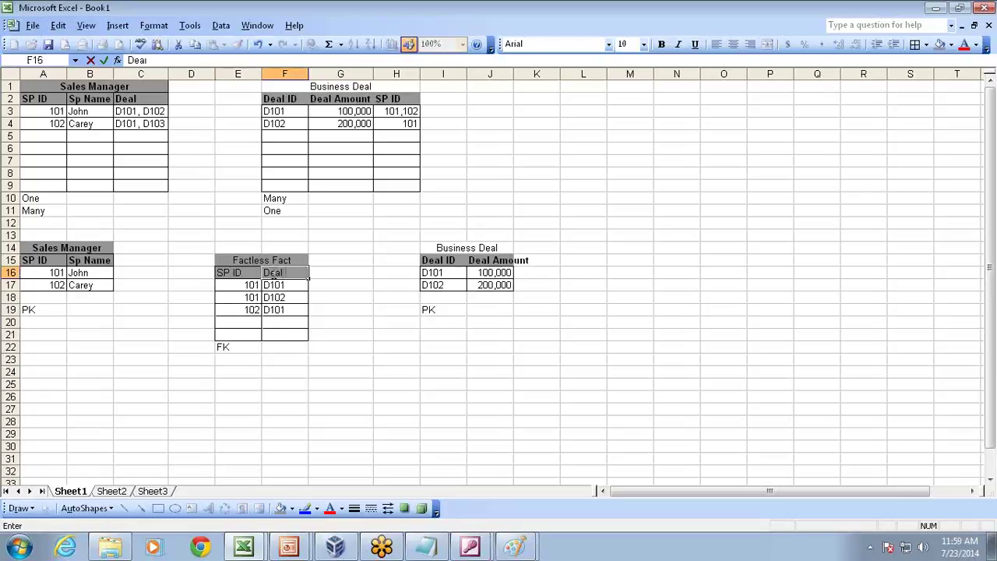
text( IF)
key(Return)
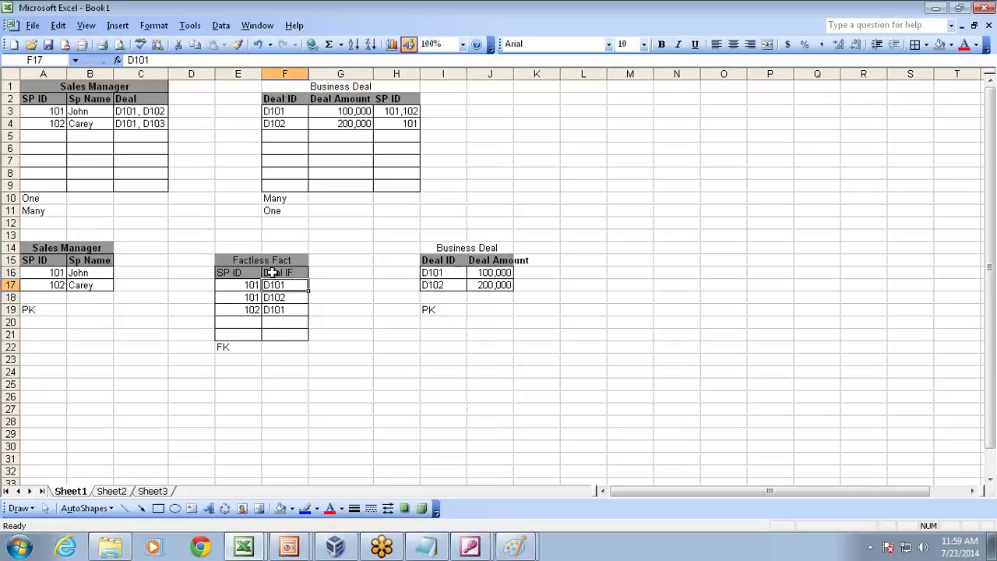
click(272, 273)
double_click(272, 274)
key(BackSpace)
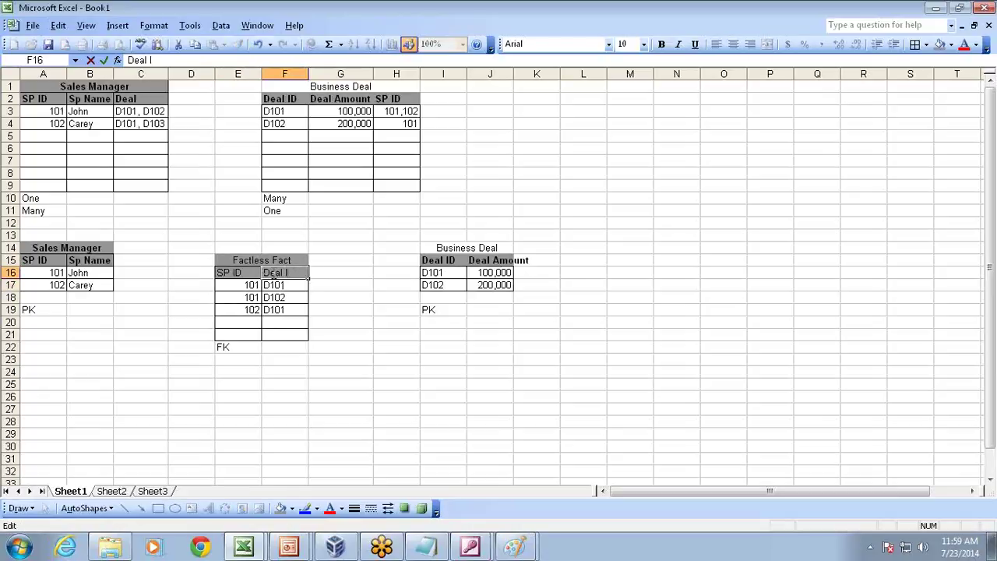
text(D)
key(Return)
- Merge E14:G14 and title it 'Bridge Table'
key(Up)
key(Up)
key(Up)
key(Left)
key(shift+Right)
key(shift+Right)
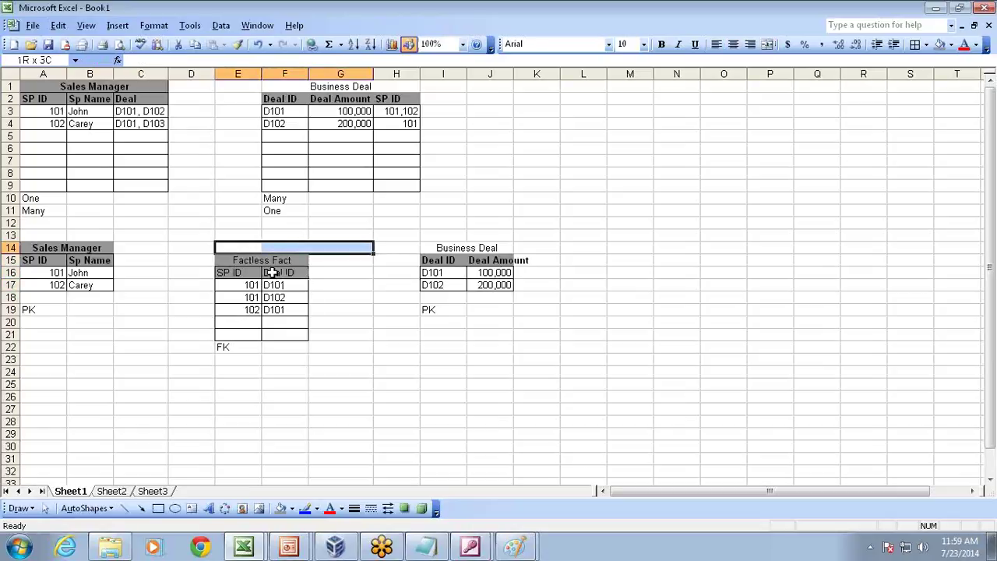
click(767, 44)
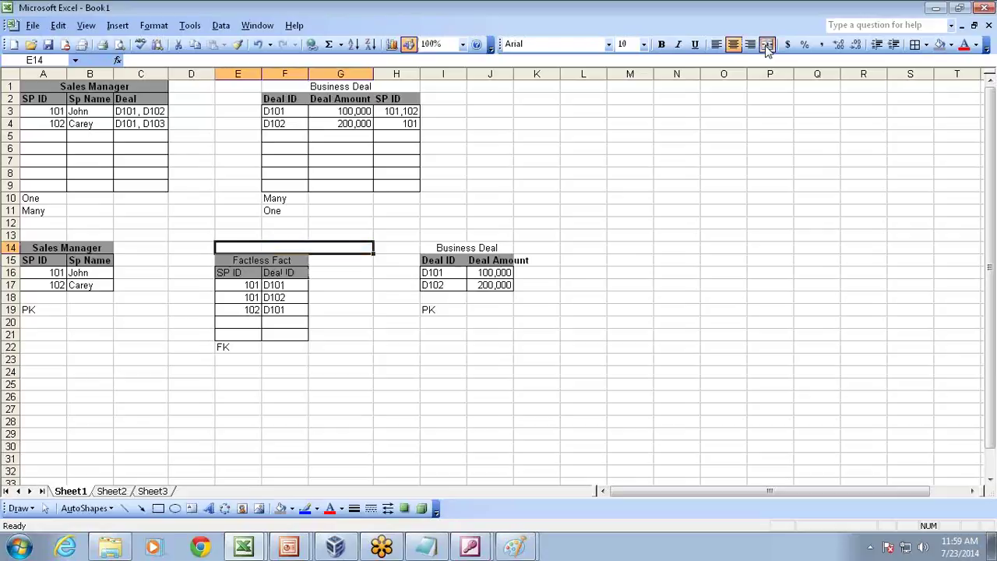
text(Bridge Table)
key(Return)
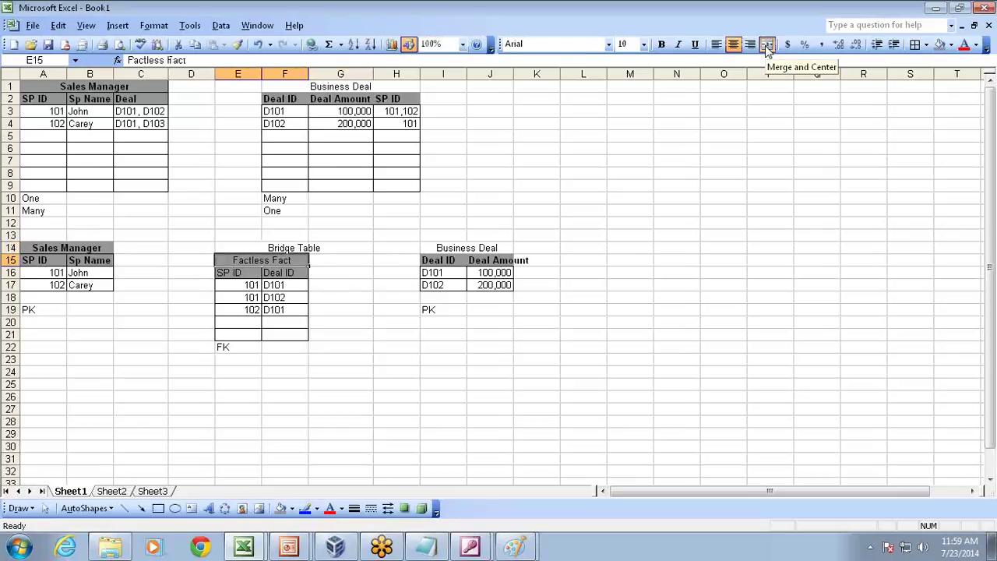
click(533, 110)
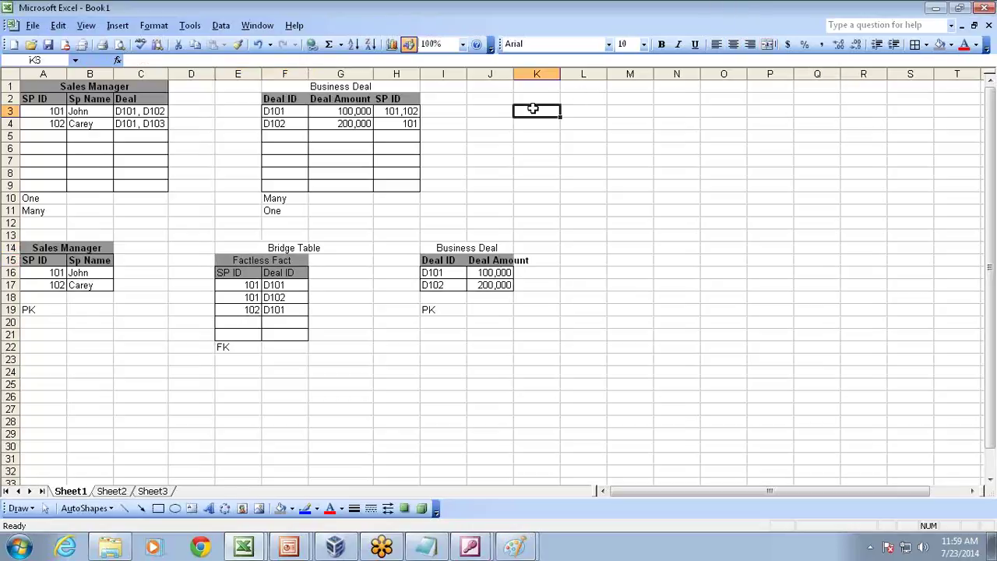
- Enter a note in K3 asking one salesperson's contribution %
text(What is the contribution %op)
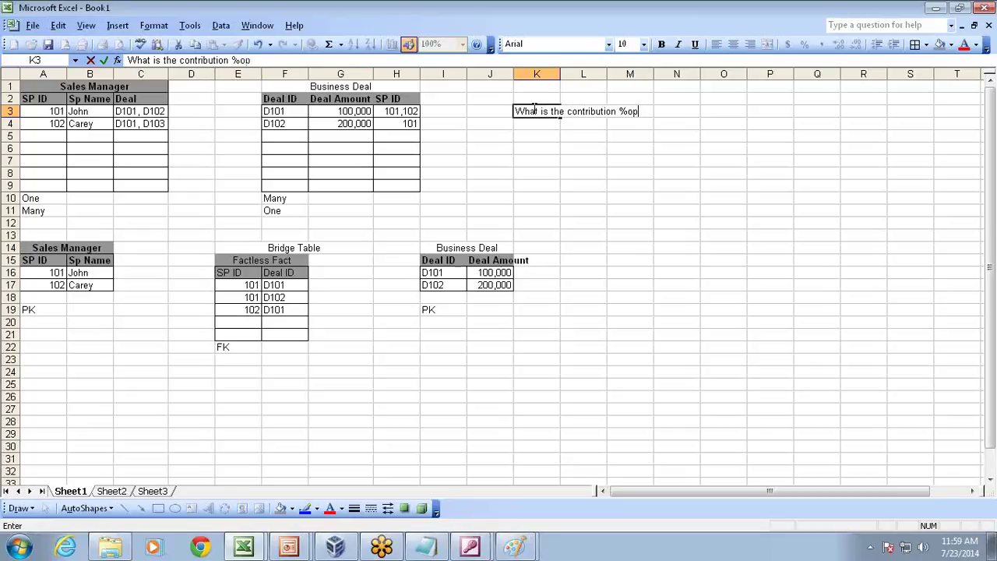
key(BackSpace)
text(d)
key(BackSpace)
text(f John)
key(Return)
click(532, 110)
key(Down)
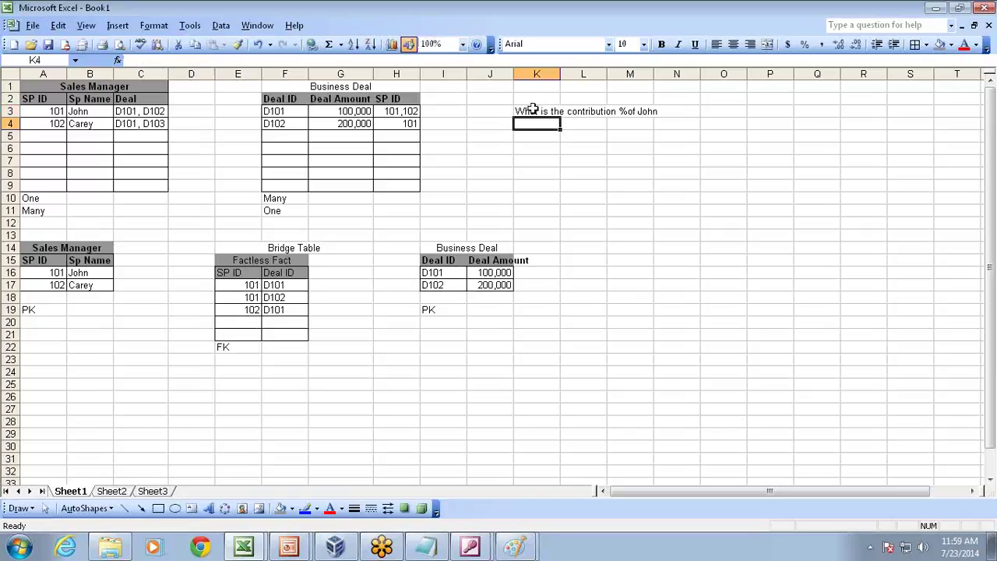
- List deals D101 and D102, splitting D101 into 30% and 70% shares
text(D101)
key(Return)
text(D102)
key(Return)
key(Up)
key(Up)
key(Right)
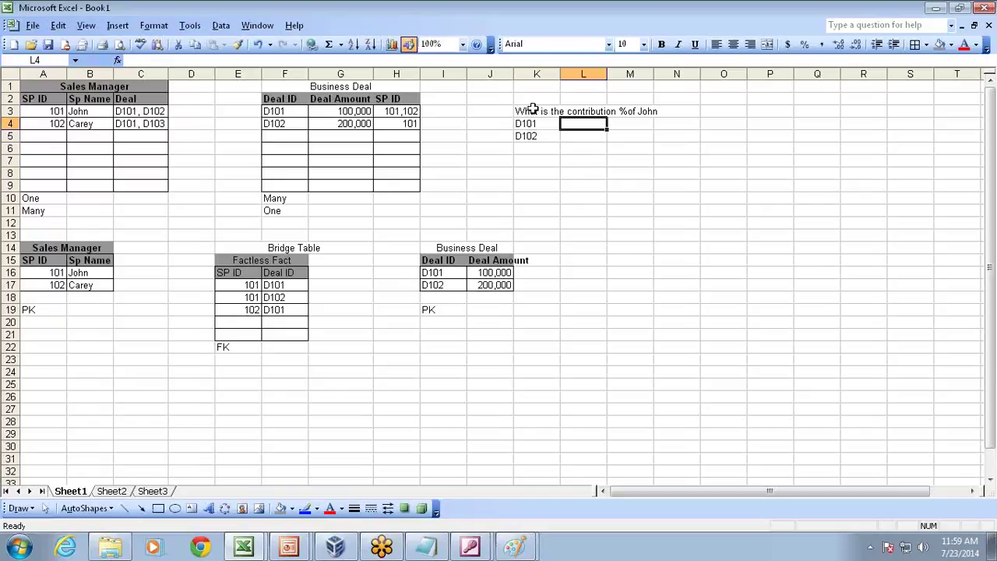
text(30%)
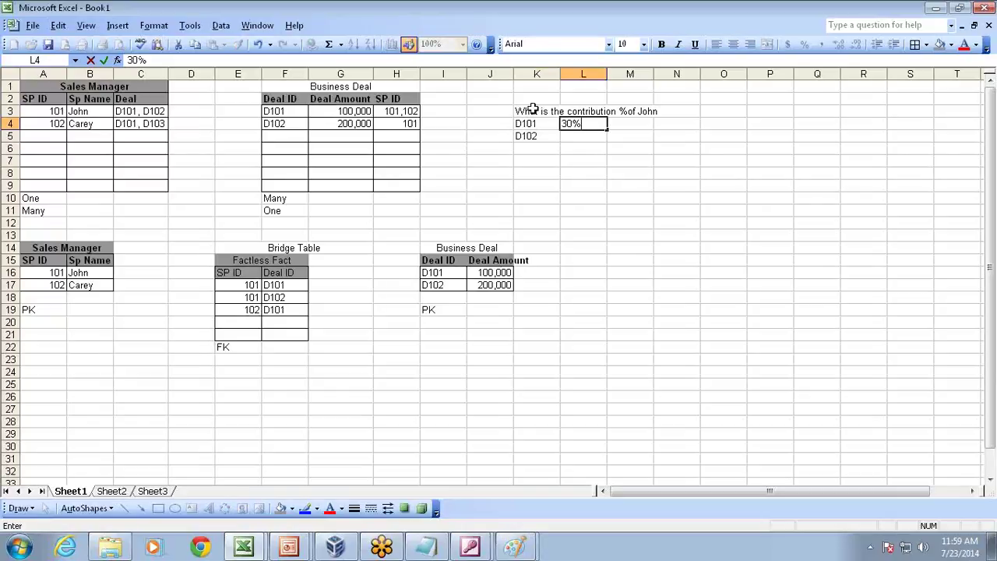
key(Return)
key(Right)
text(70)
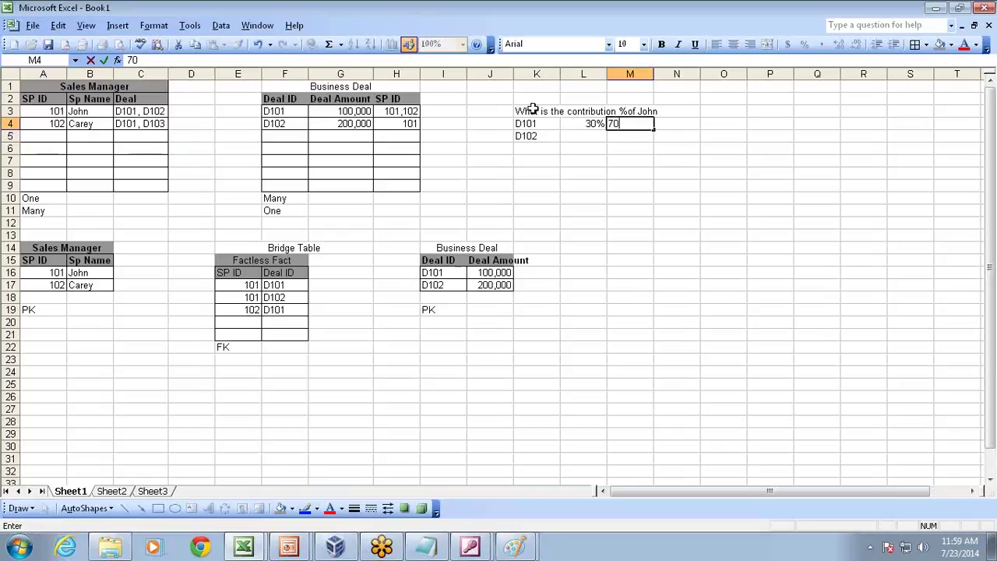
text(%)
key(Left)
key(Left)
- Move the deal and percentage block two rows lower
key(shift+Down)
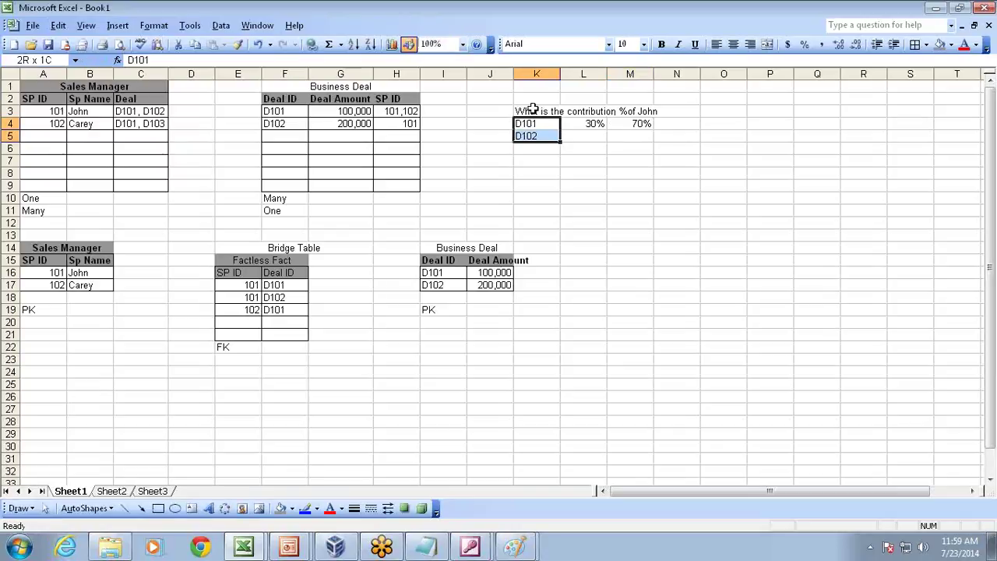
key(shift+Right)
key(shift+Right)
key(ctrl+c)
key(Down)
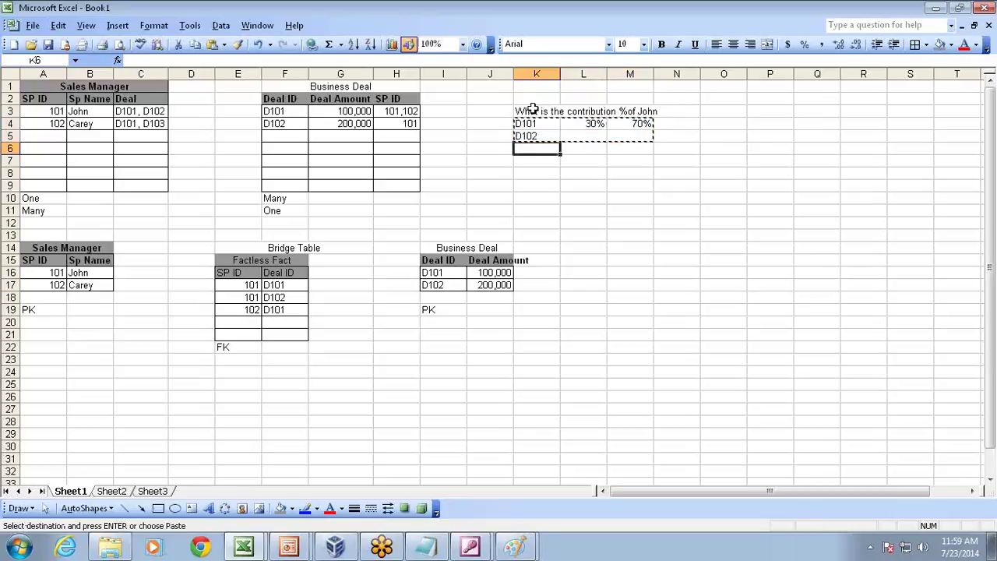
key(Return)
key(Right)
key(Up)
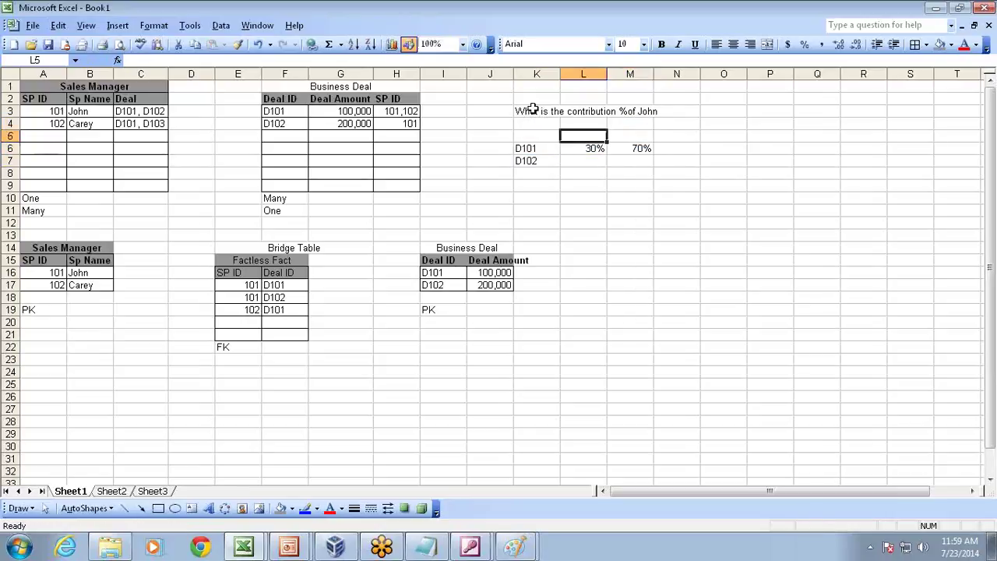
- Add the two salespeople's names as headers above the 30% and 70% columns
text(John)
key(Return)
key(Up)
key(Right)
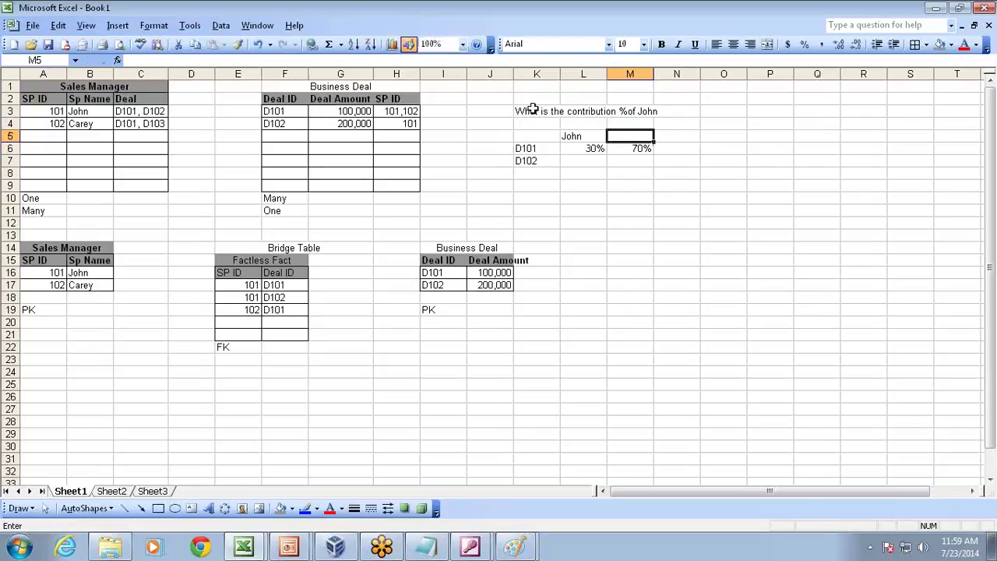
text(Carey)
key(Return)
- Head Bridge Table column G15 'Weight Factor'
key(Left)
key(Left)
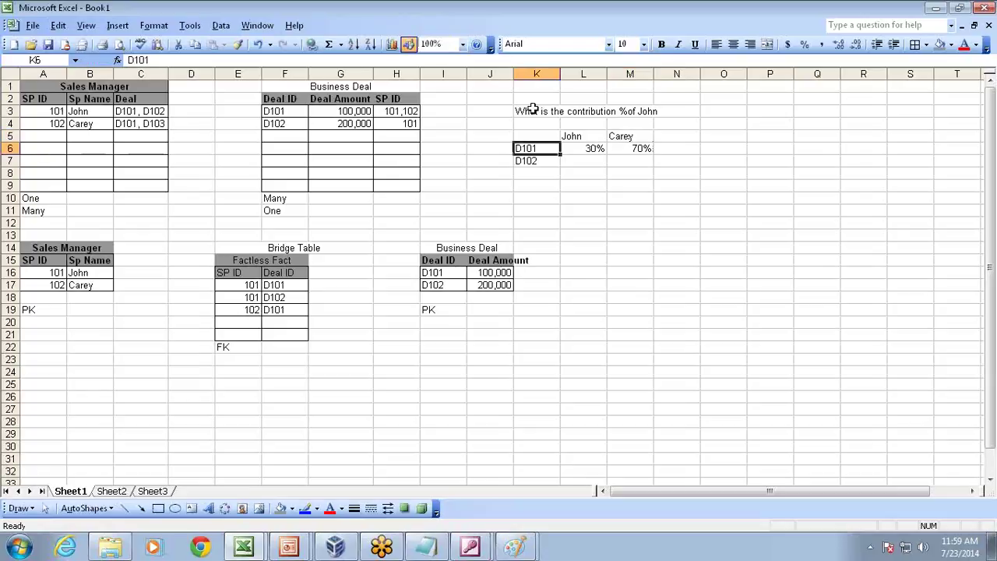
key(Left)
key(Left)
key(Left)
key(Down)
key(Down)
key(Down)
key(Down)
key(Down)
key(Down)
key(Down)
key(Down)
key(Left)
key(Down)
key(Right)
text(Weight Favc)
key(BackSpace)
key(BackSpace)
text(ctor)
key(Return)
key(Return)
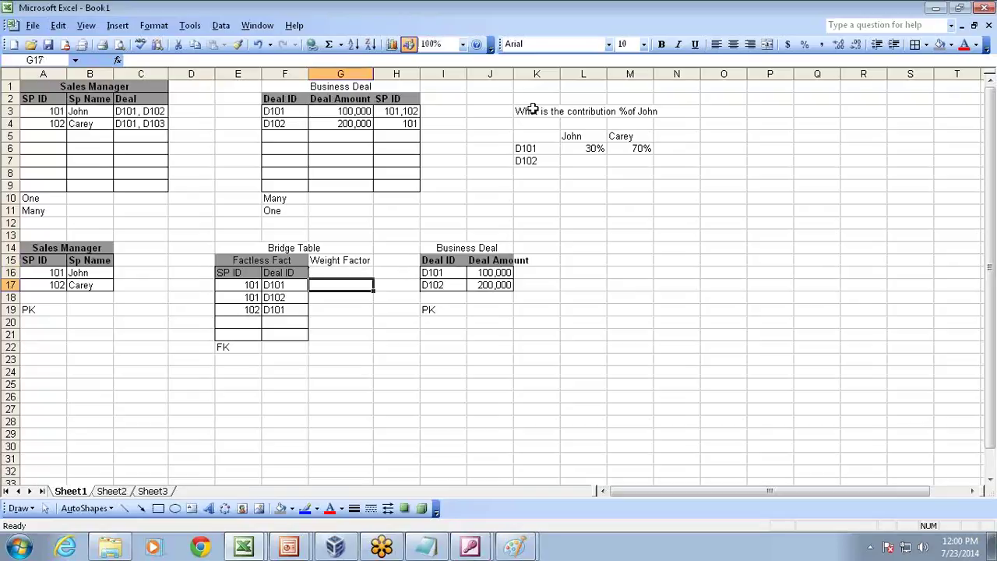
- Enter the 30% and 70% weight factors for the bridge table rows
text(30)
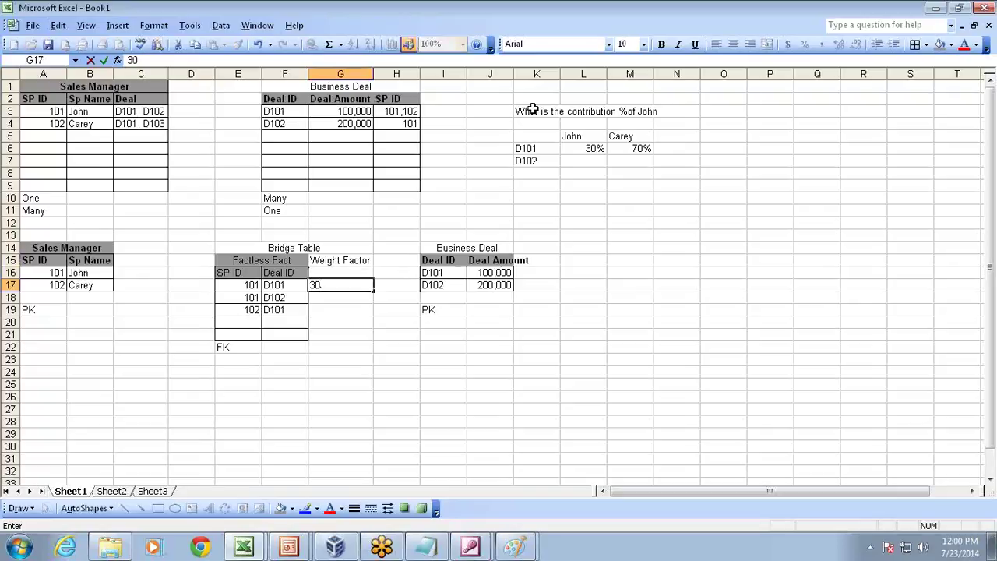
key(Return)
key(Return)
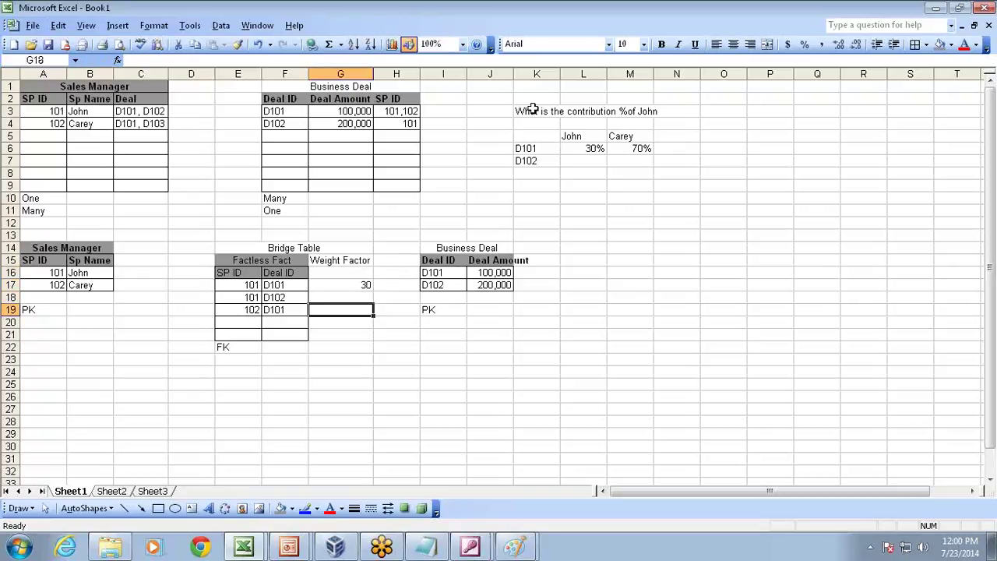
text(70%)
key(Return)
key(Up)
key(Up)
key(Up)
text(30%)
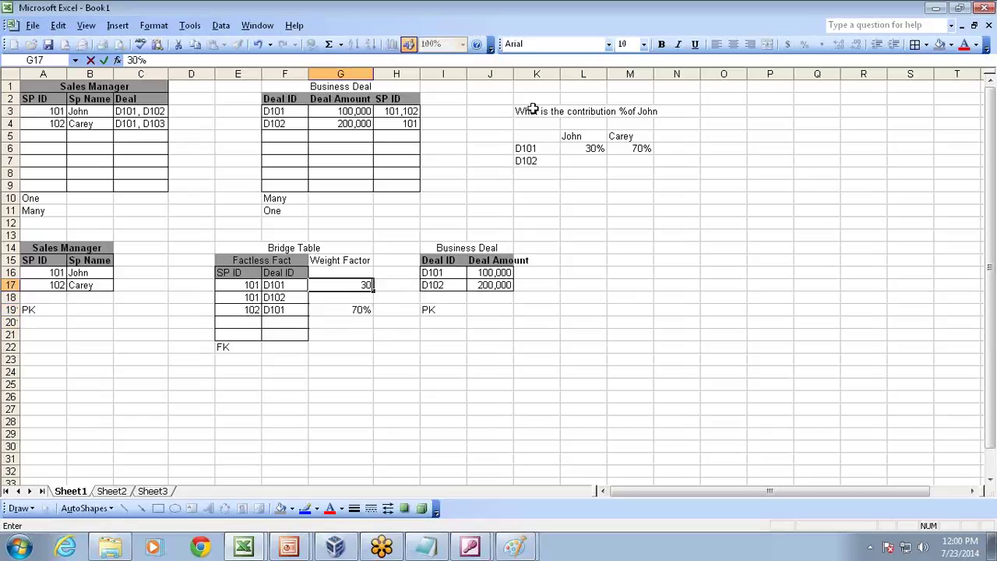
key(Up)
key(Up)
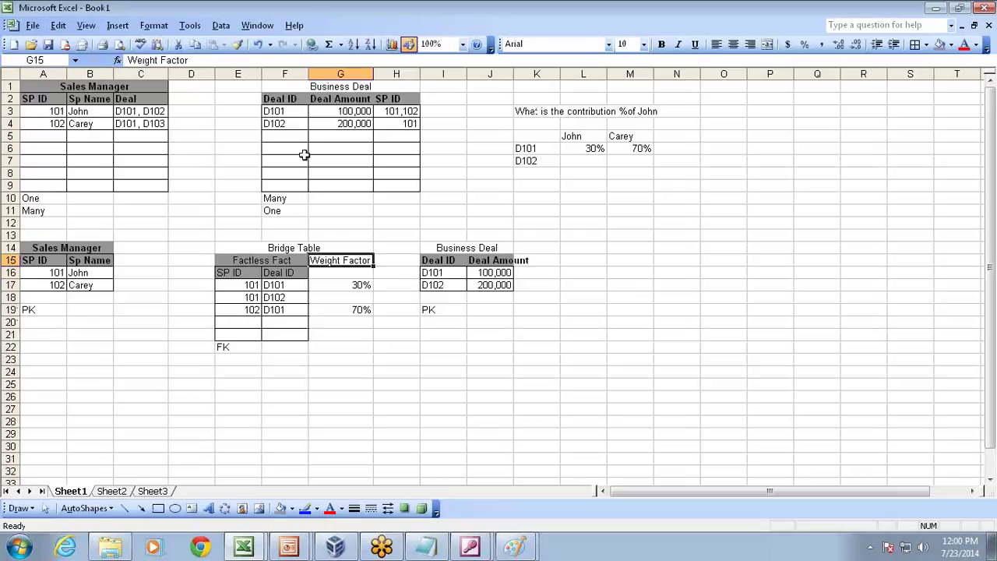
- Copy the SP ID header style to Weight Factor and move that header beside Deal ID
click(238, 270)
click(238, 45)
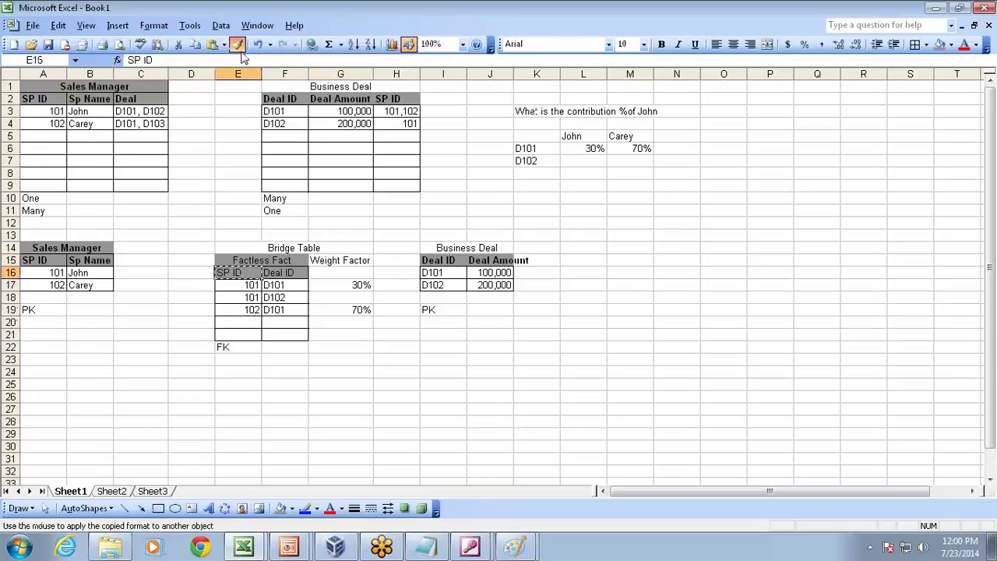
click(357, 260)
drag(352, 273, 345, 325)
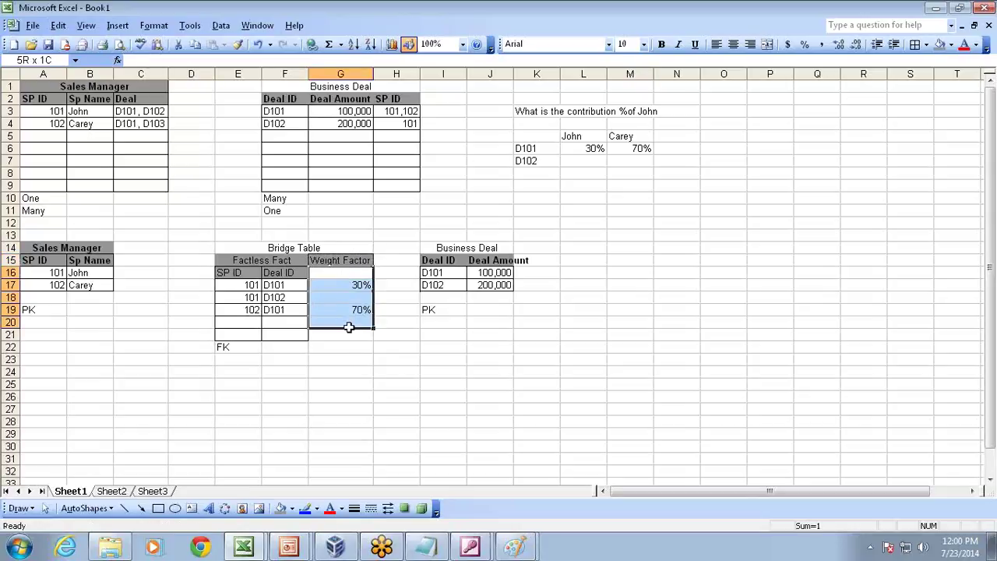
key(ctrl+x)
click(350, 273)
key(Return)
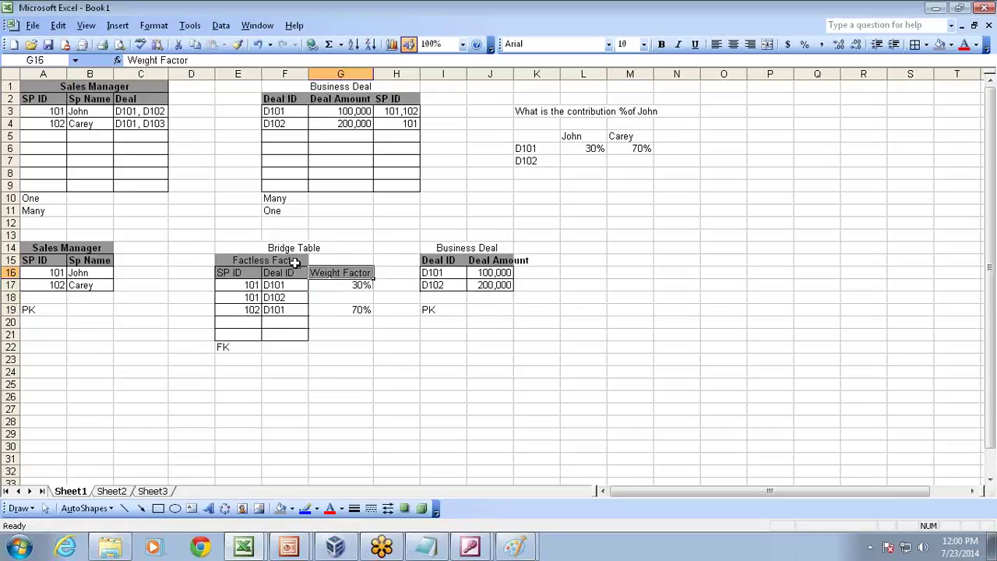
- Merge and center E15:G15 and retitle it Bridge Table
drag(284, 260, 318, 260)
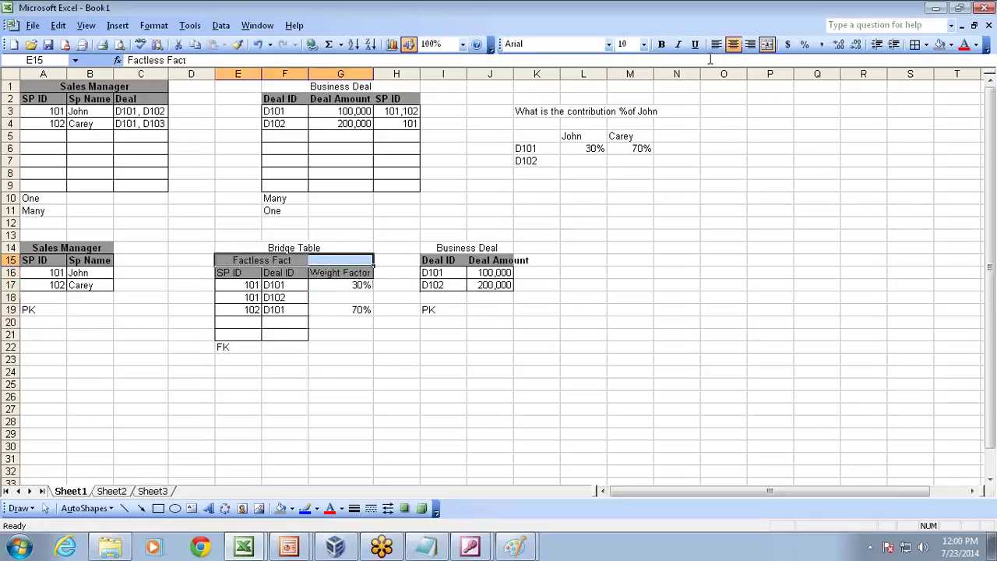
click(767, 45)
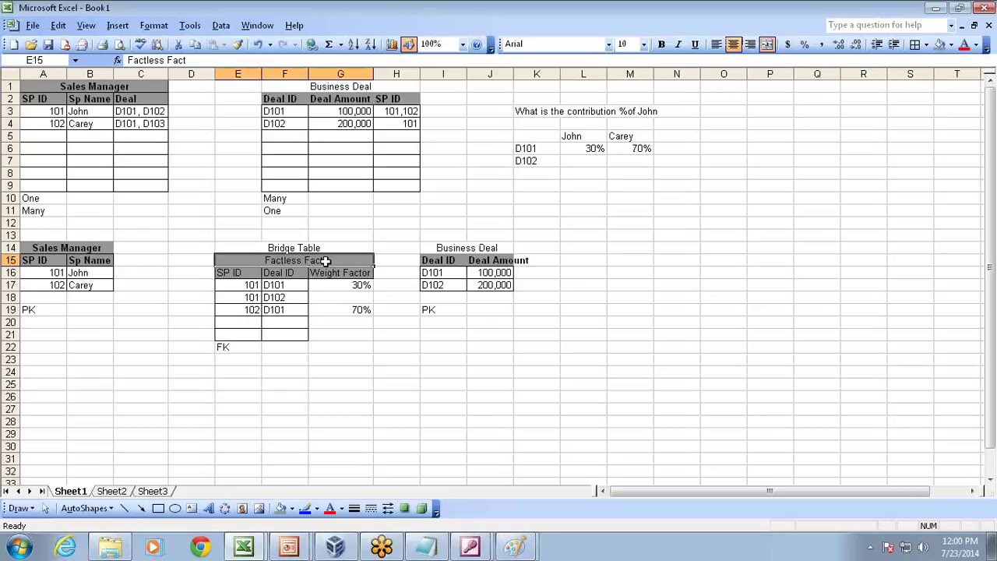
text(Bridge )
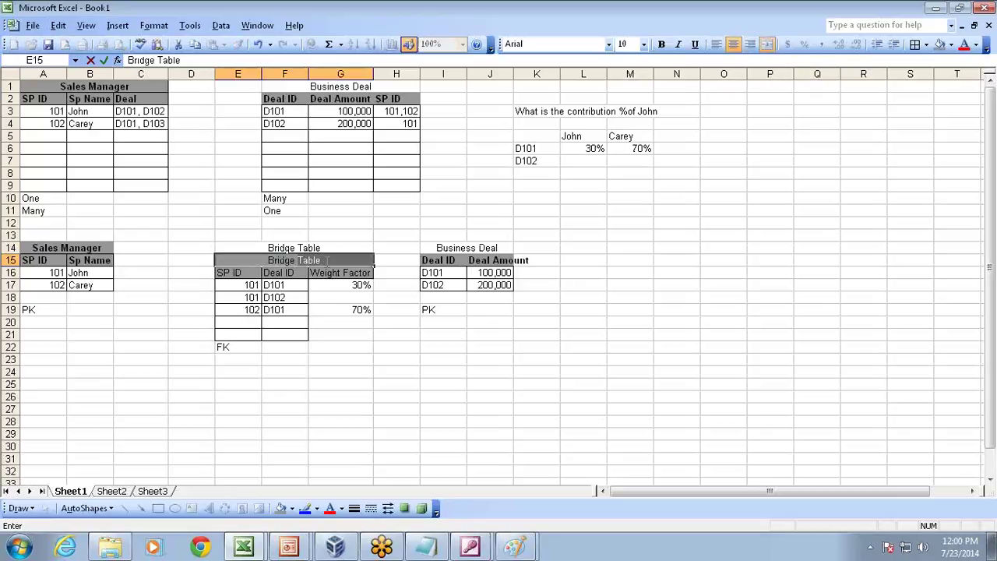
text(Table)
key(Return)
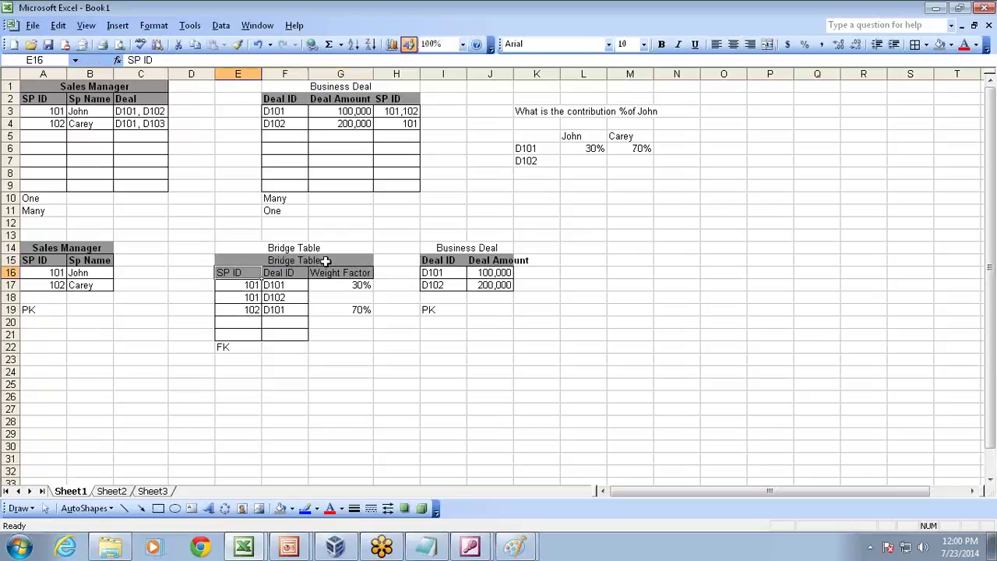
- Enter the 100% weight factor for deal D102
key(Down)
key(Right)
key(Right)
text(100%)
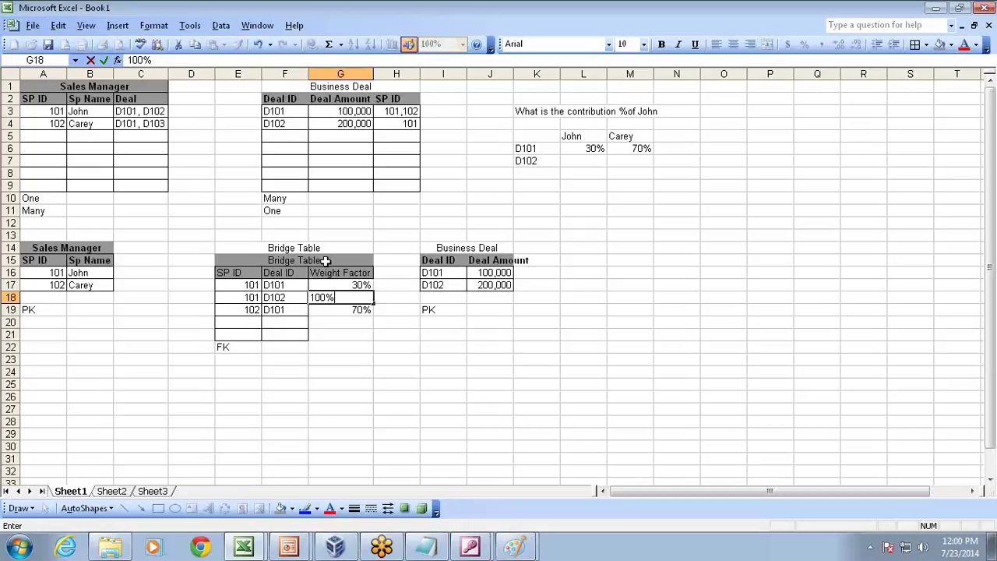
key(Return)
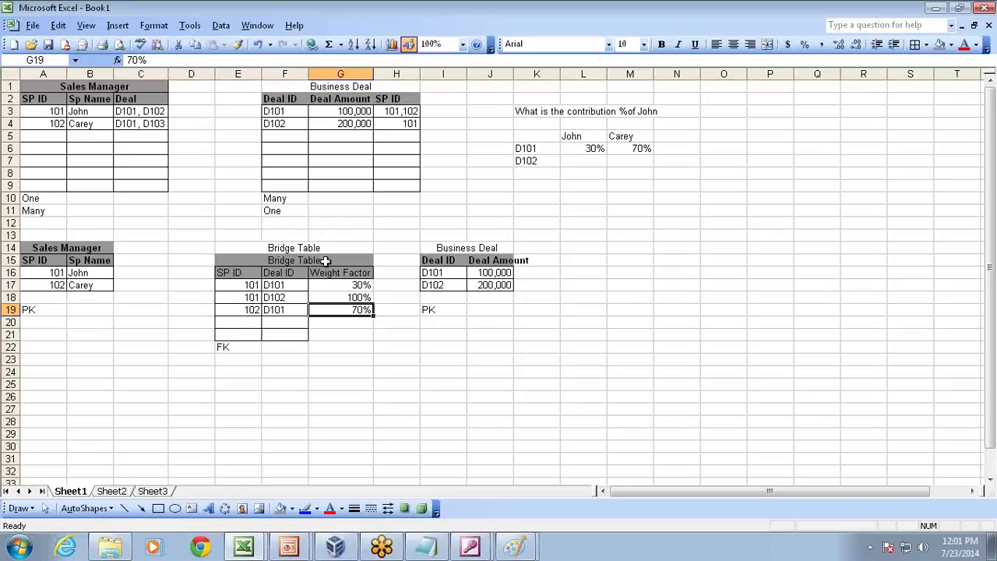
key(alt+Tab)
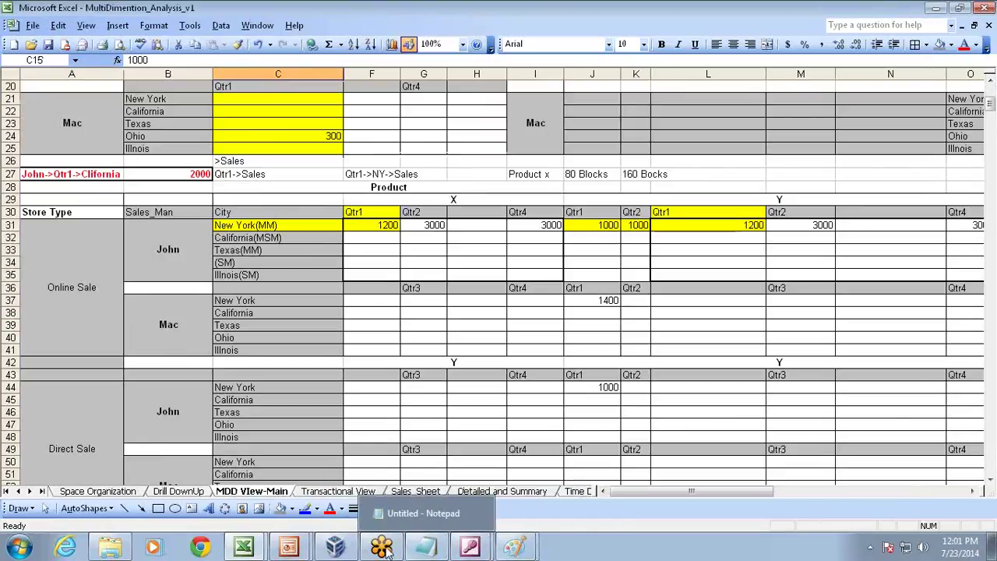
- Present the bridge table and transaction fact table slides, then return to the Book1 workbook
mouse_move(300, 548)
click(320, 513)
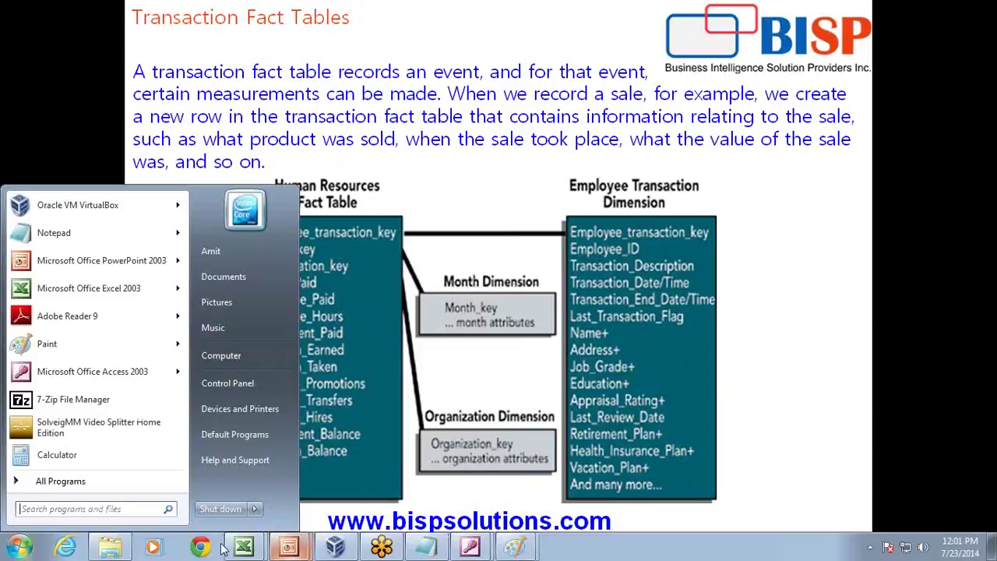
click(243, 548)
click(273, 512)
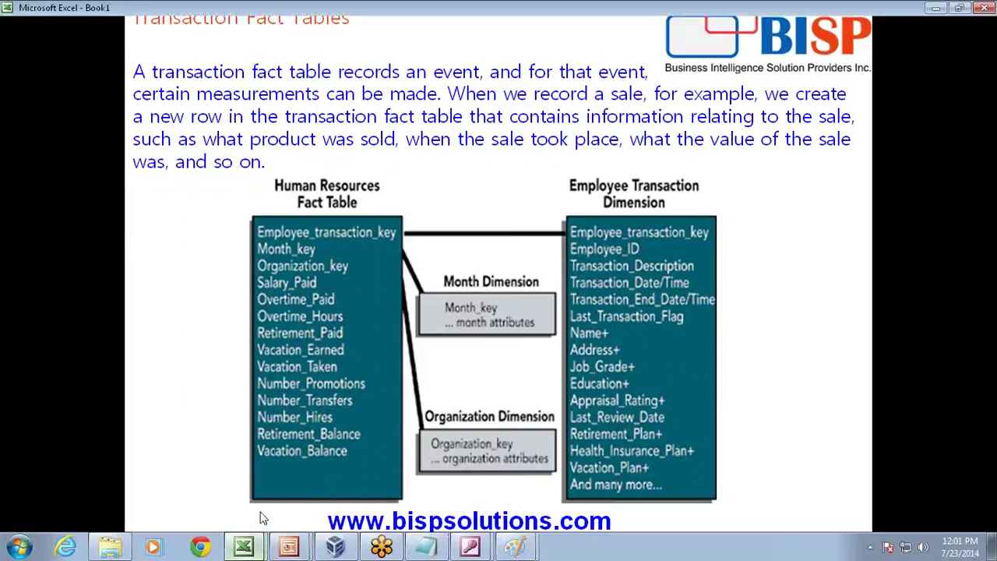
- Copy the Sales_Sheet Store Manager to Shipping_Cost block (K1:O3) and paste it at row 1058
mouse_move(244, 548)
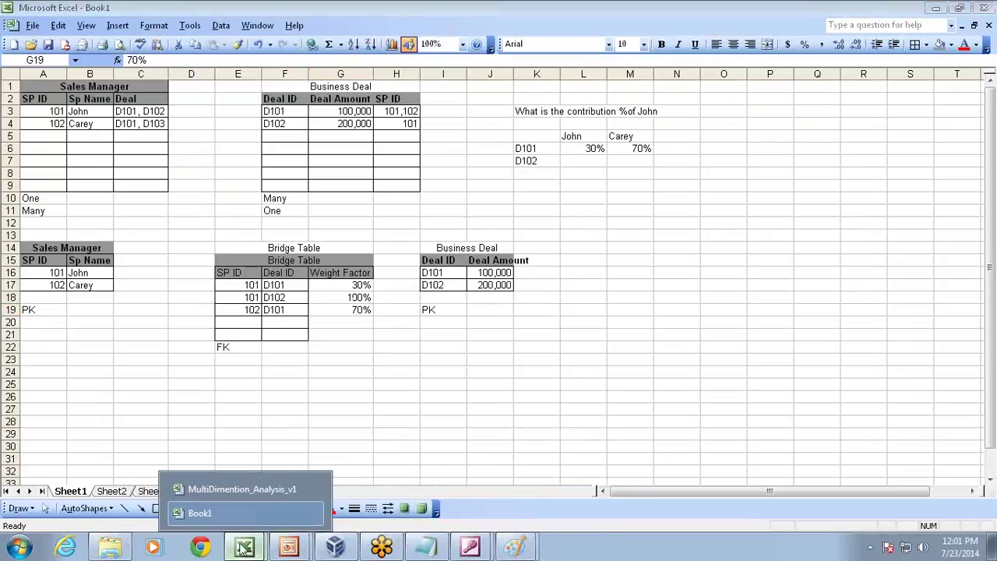
click(253, 490)
scroll(467, 437, up, 4)
click(433, 492)
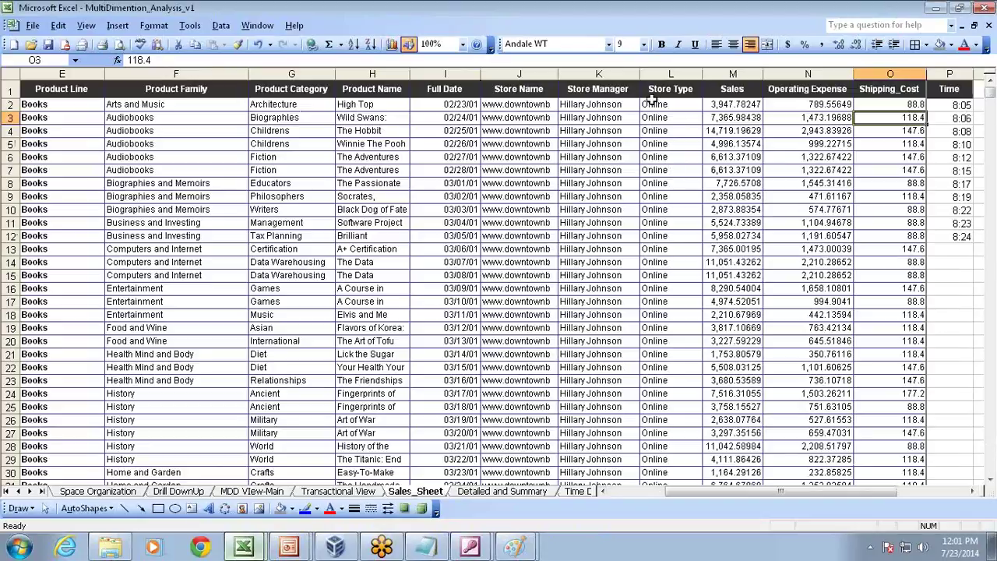
drag(615, 89, 916, 113)
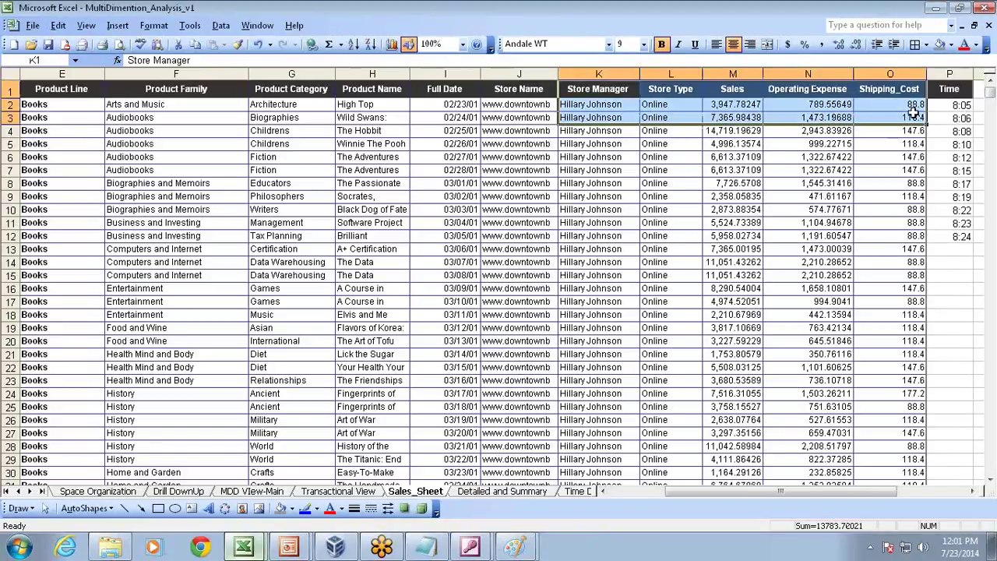
key(ctrl+c)
scroll(649, 388, down, 12)
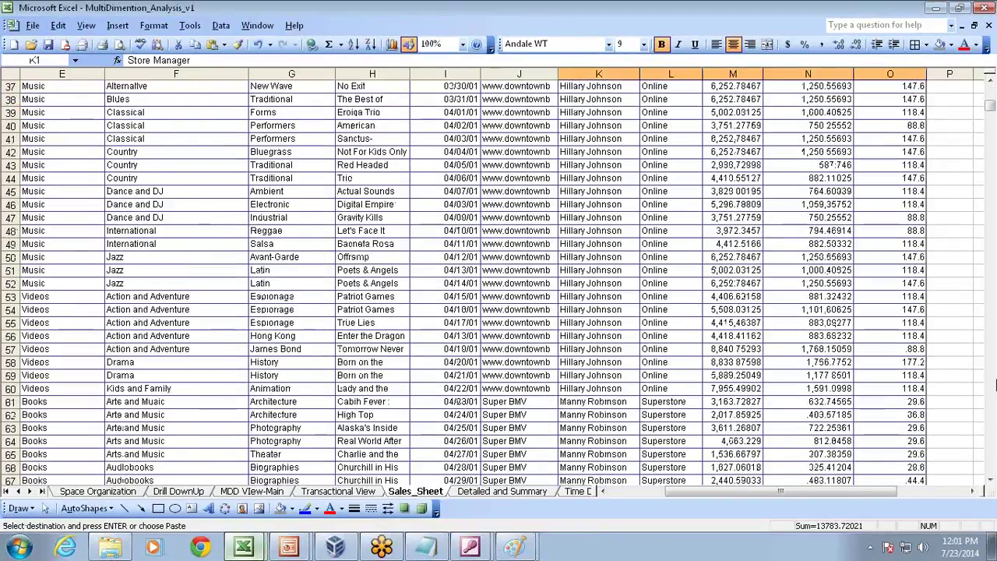
click(990, 398)
scroll(989, 398, down, 20)
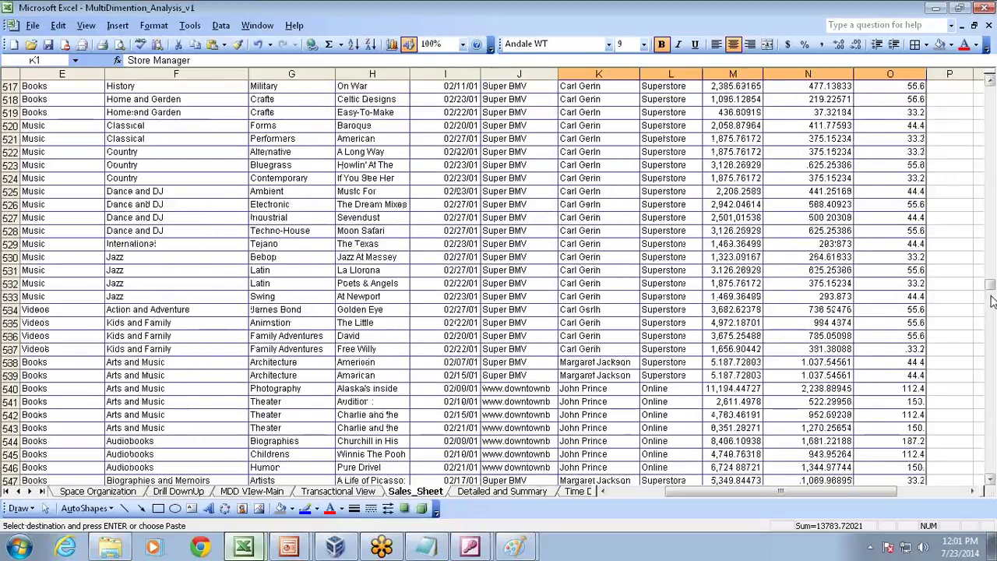
scroll(912, 422, down, 12)
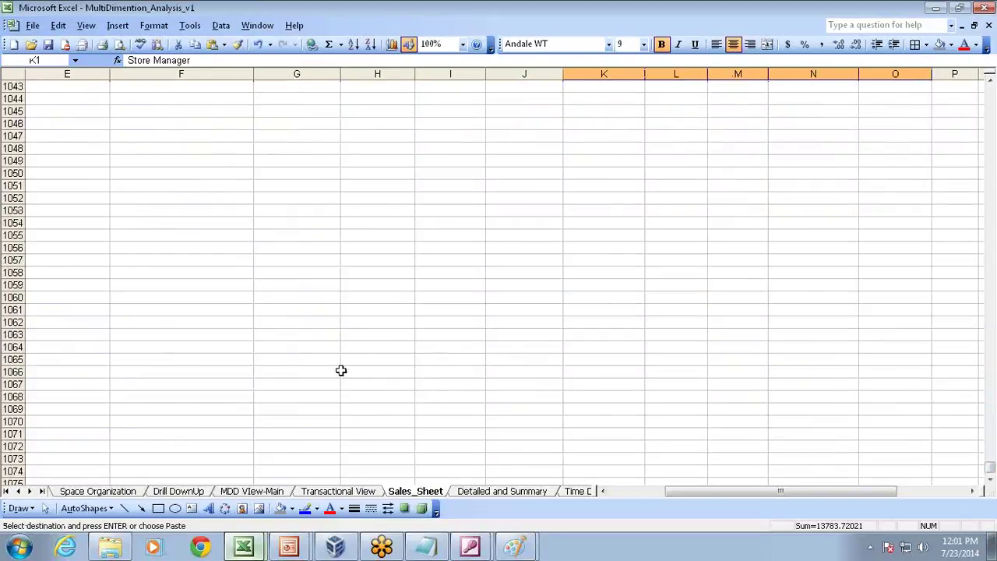
click(140, 272)
key(ctrl+v)
- Rename the pasted table's first two headers Store_ID and Bill_ID
click(360, 346)
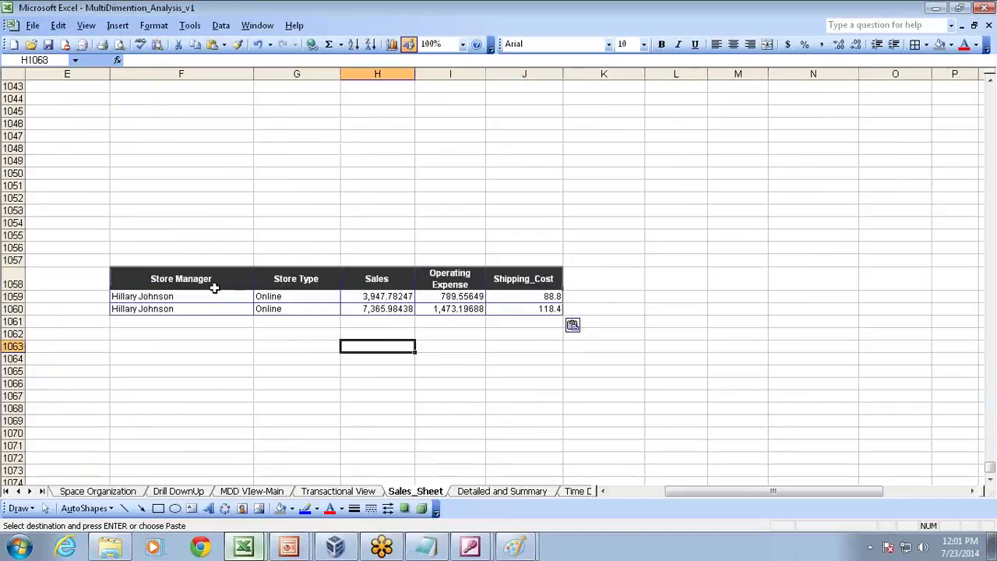
click(212, 281)
text(Store_ID)
key(Return)
key(Right)
text(Bill_)
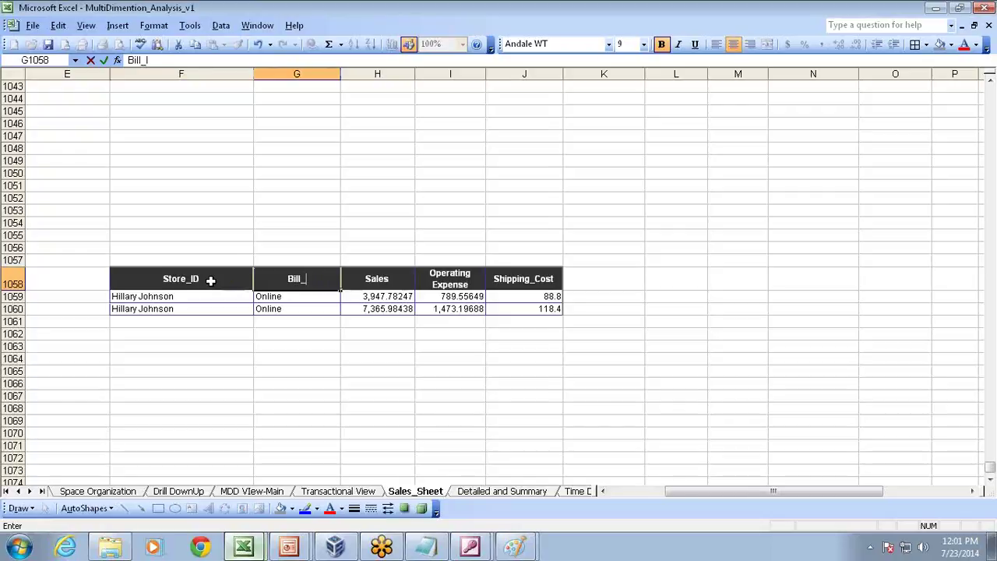
text(ID)
key(Return)
key(Left)
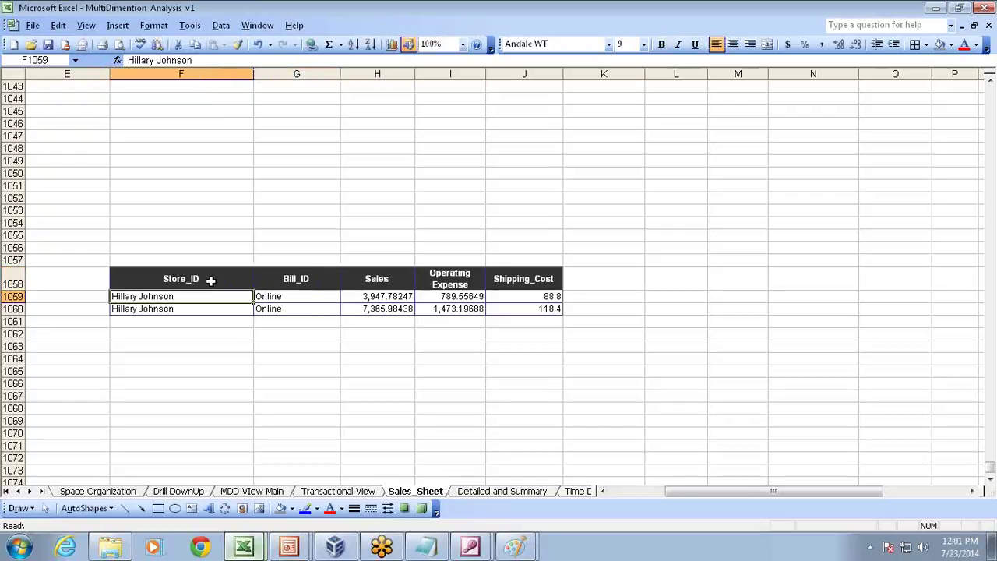
drag(210, 279, 215, 322)
- Delete the selected Store_ID cells, shifting the table left
right_click(215, 322)
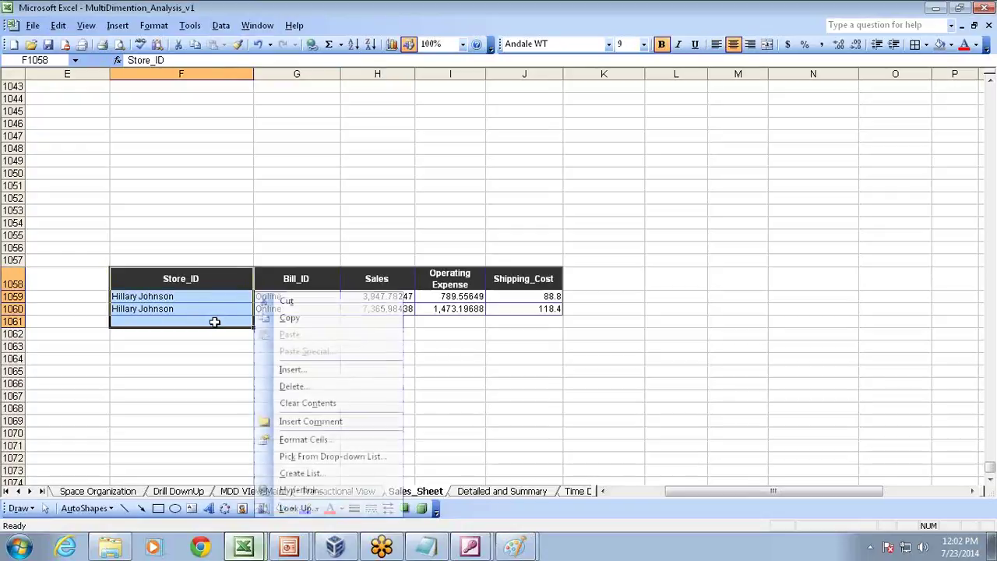
click(305, 388)
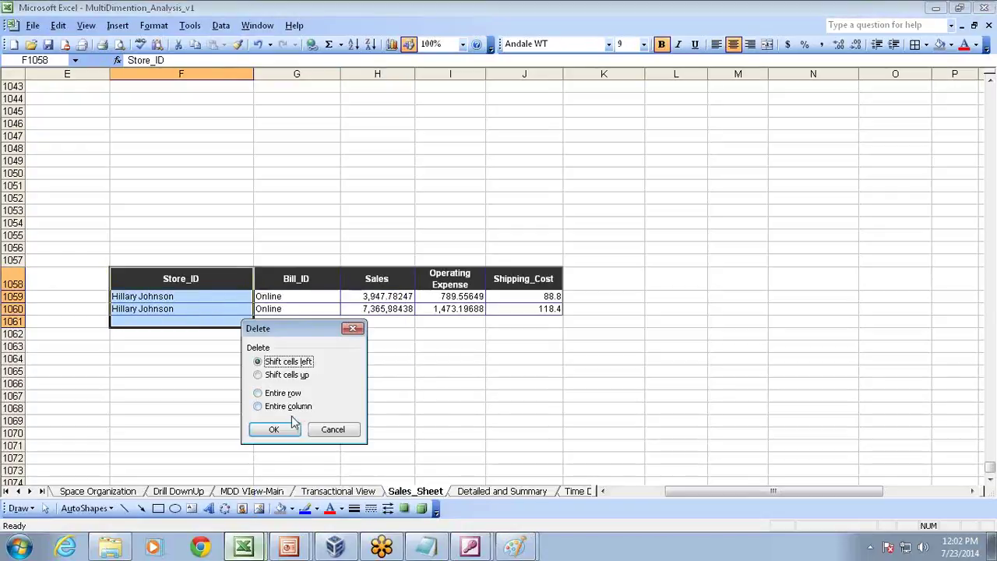
click(276, 429)
click(288, 395)
- Replace the Online values with bills B101 and B102
click(201, 301)
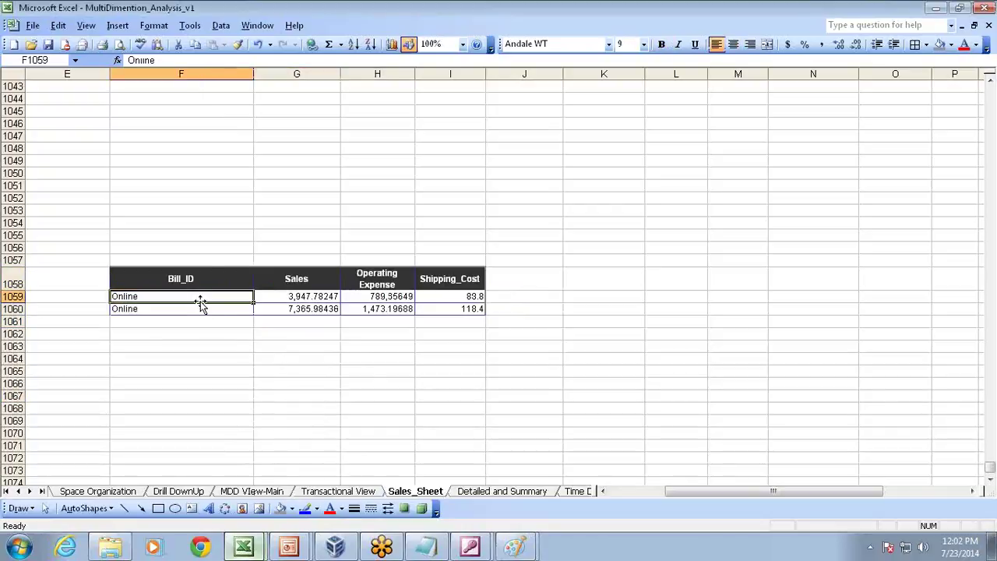
text(B)
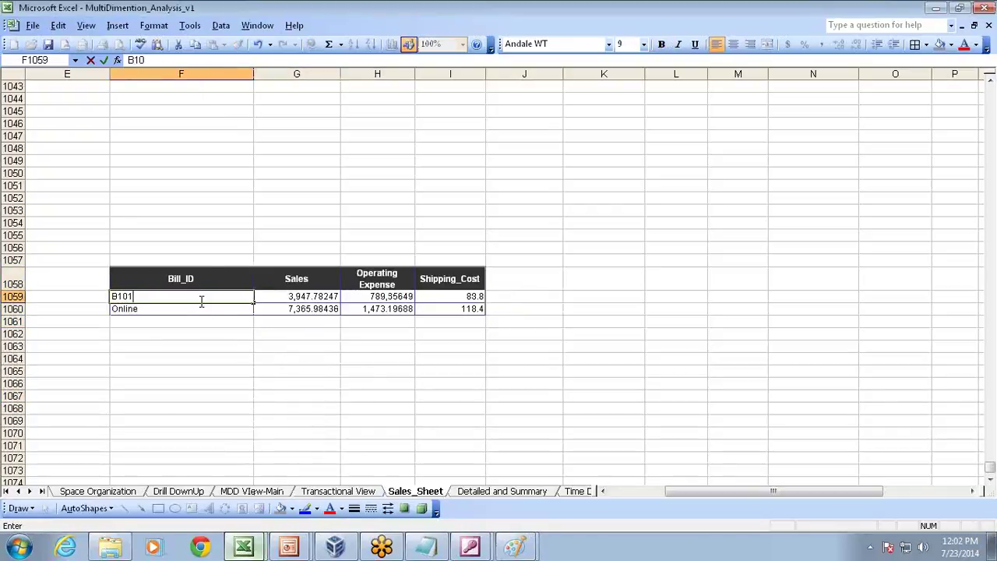
text(101)
key(Return)
text(B10)
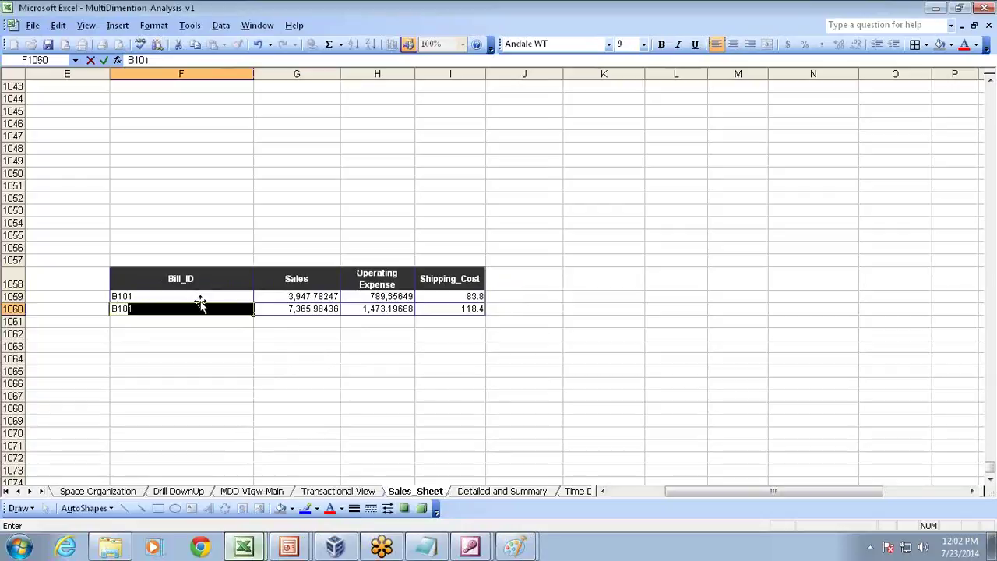
text(2)
key(Return)
- Shift the Sales to Shipping_Cost block one column right and add a ProductID header
drag(338, 276, 435, 315)
key(ctrl+c)
click(374, 284)
key(Return)
click(292, 285)
text(Produc)
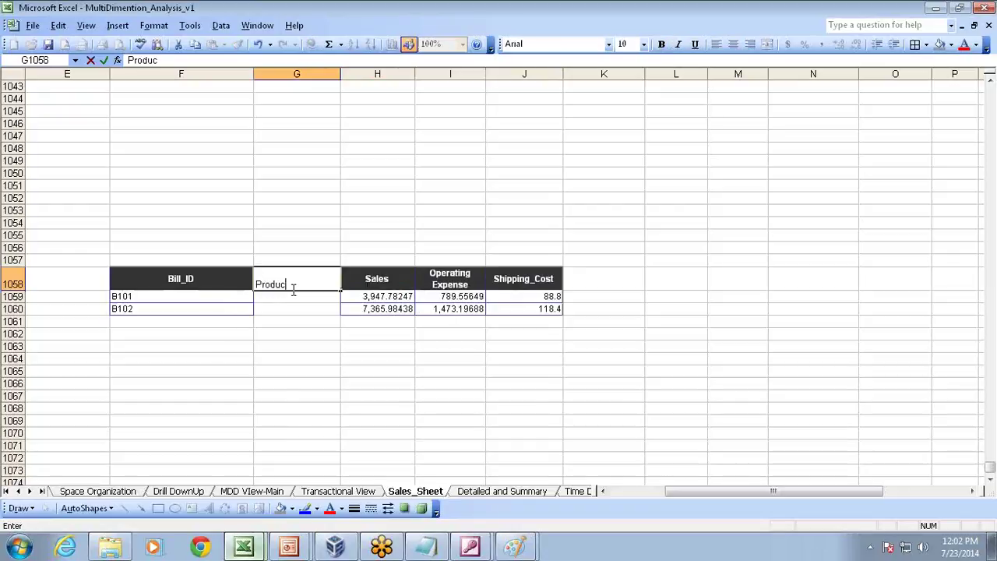
text(tID)
key(Return)
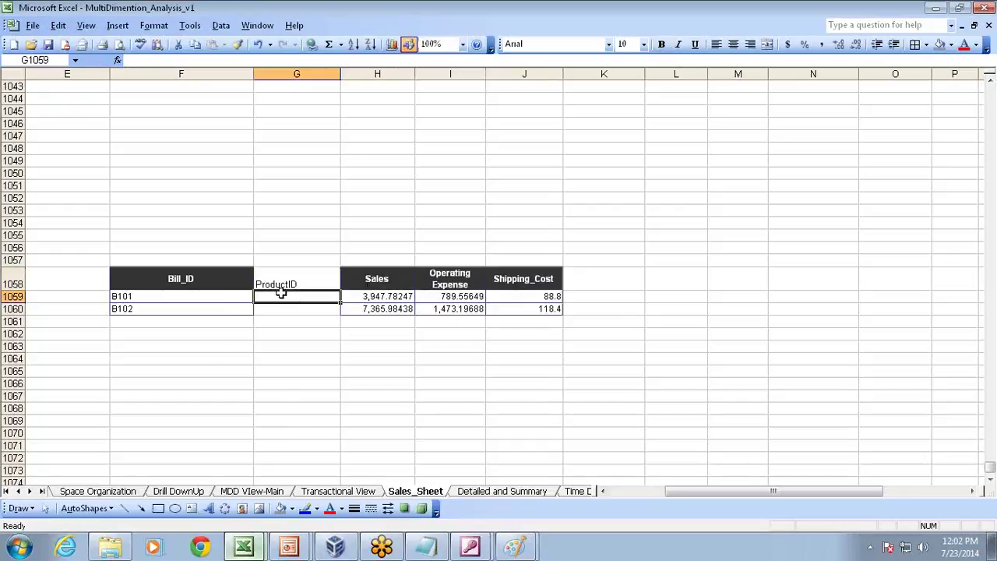
- Give ProductID the Bill_ID header style and add borders to its two cells
click(234, 284)
click(238, 45)
click(273, 279)
drag(273, 296, 278, 311)
click(916, 45)
- Enter P101 and P102 as the ProductIDs for the two bills
click(279, 294)
text(P101)
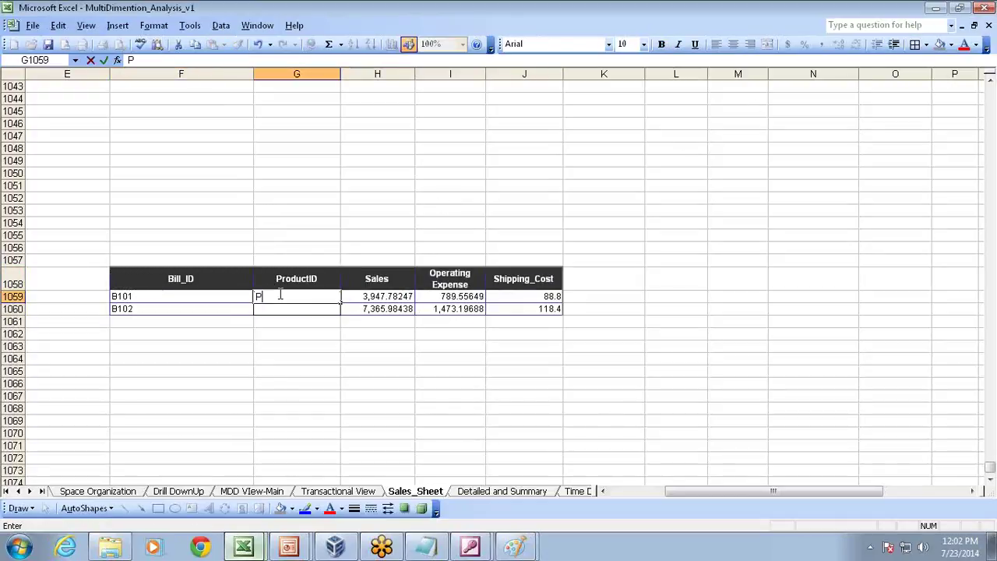
key(Return)
text(P102)
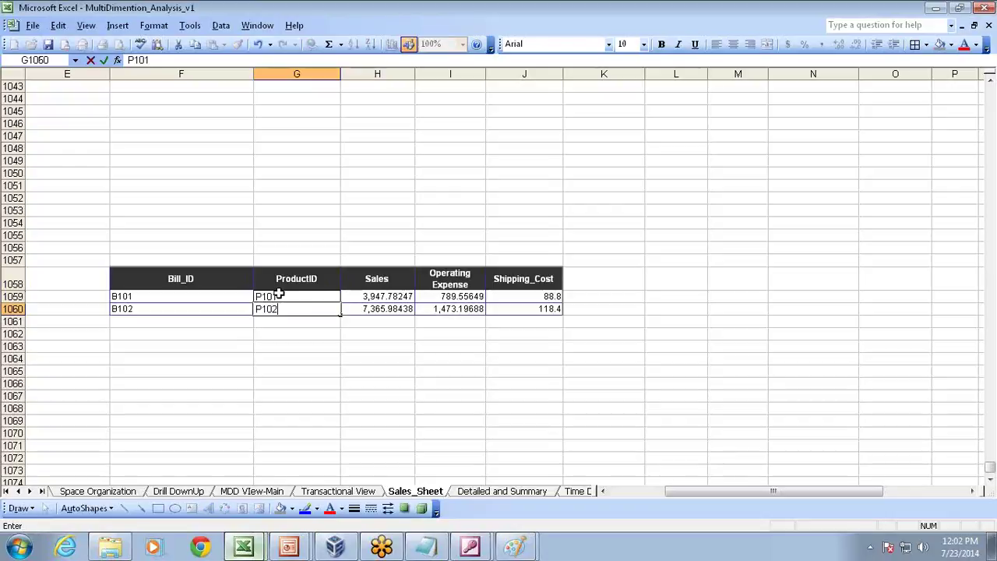
key(Return)
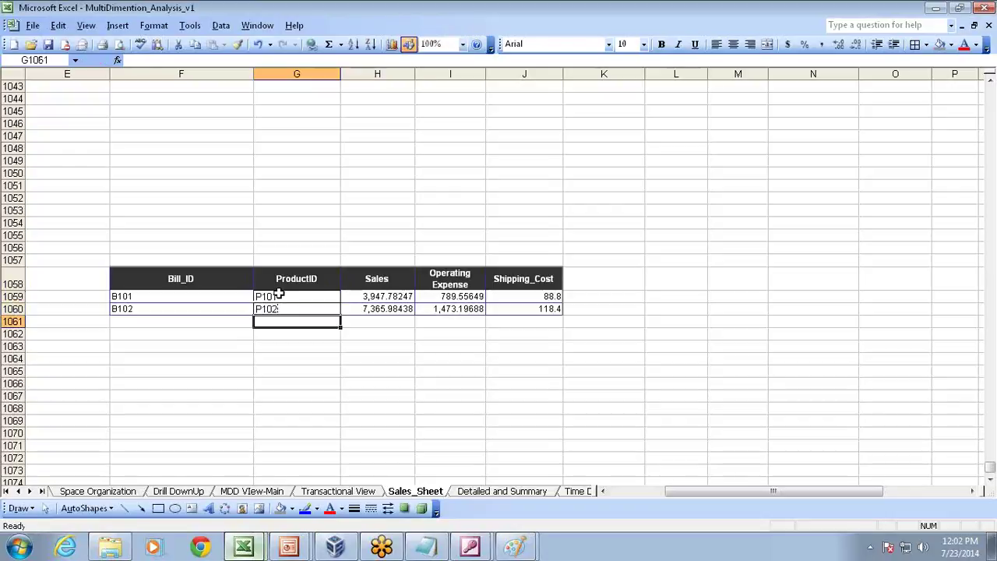
- Merge F1057:J1057 into a bold, grey-filled Transaction Fact title
drag(167, 259, 519, 259)
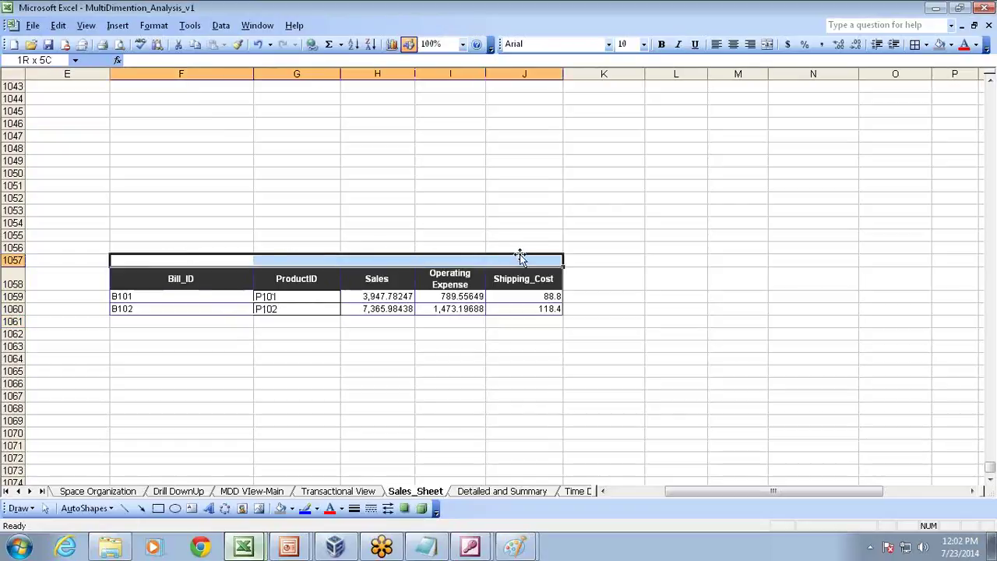
click(768, 44)
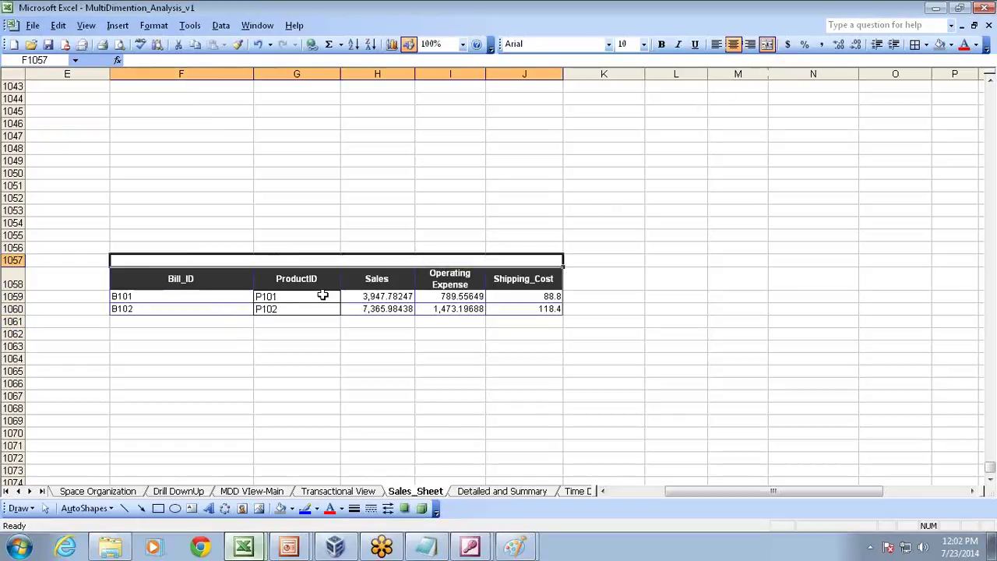
text(Transaction Fact)
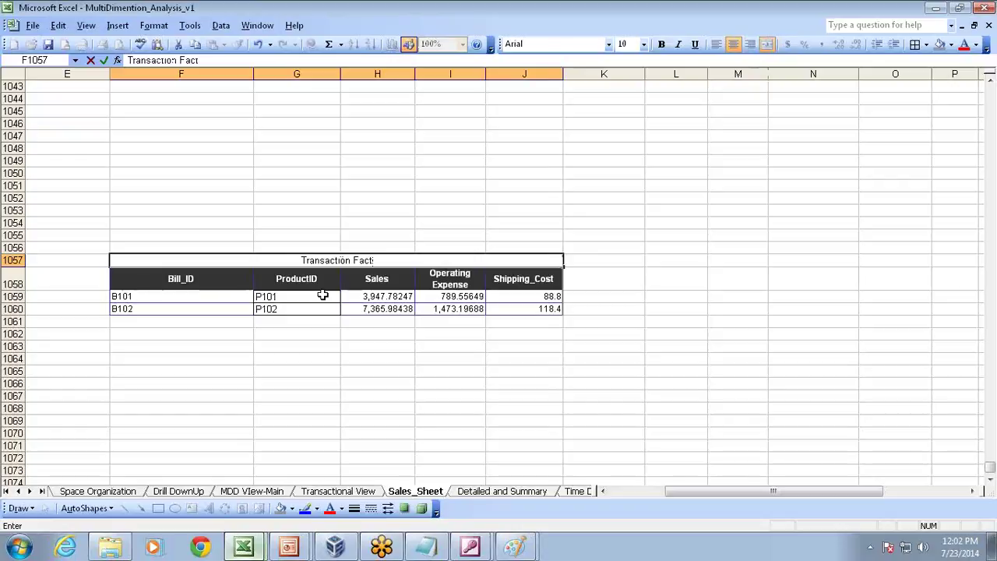
key(ctrl+Return)
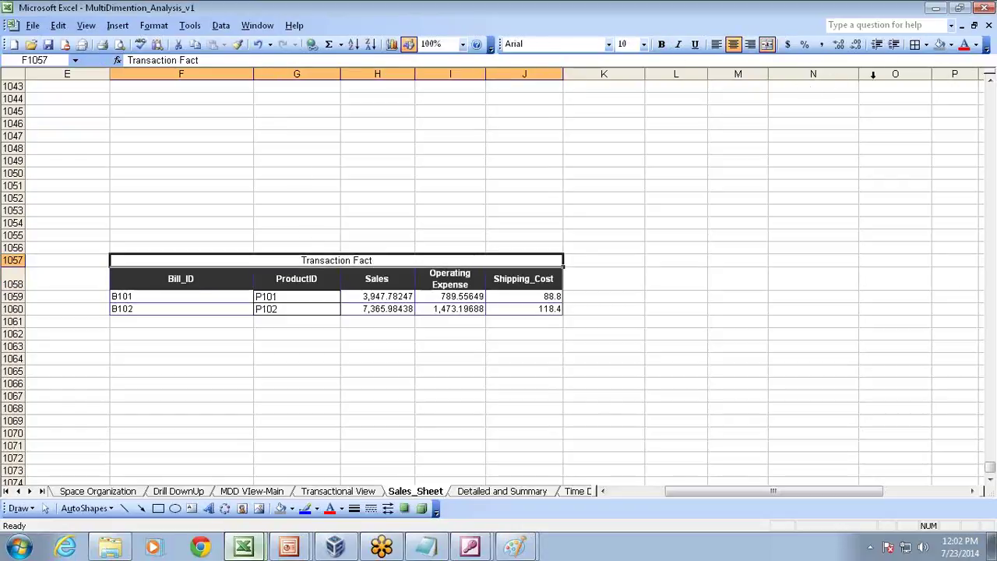
click(939, 45)
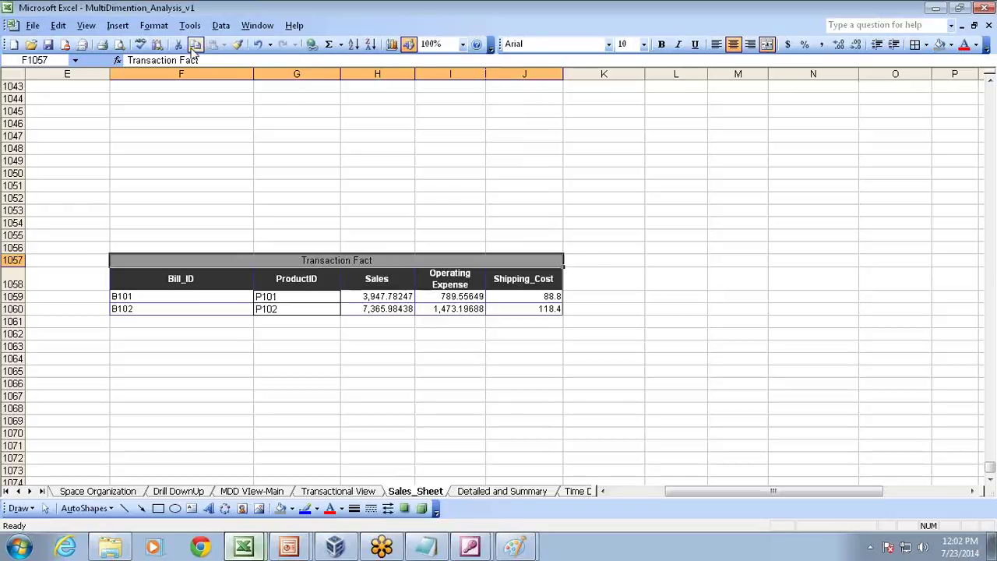
click(661, 44)
click(589, 159)
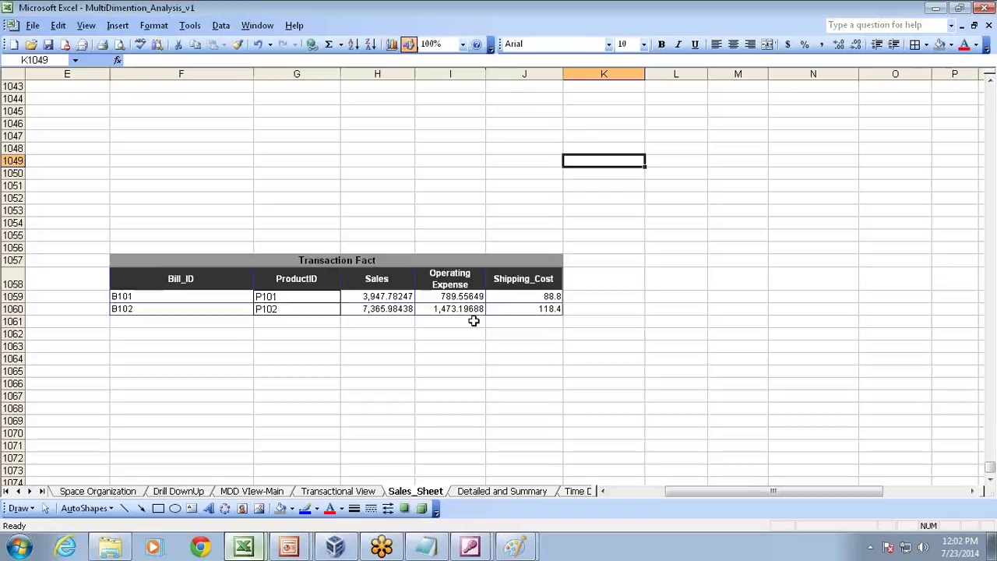
- Select the P101 and P102 ProductID cells
click(207, 332)
drag(291, 298, 295, 312)
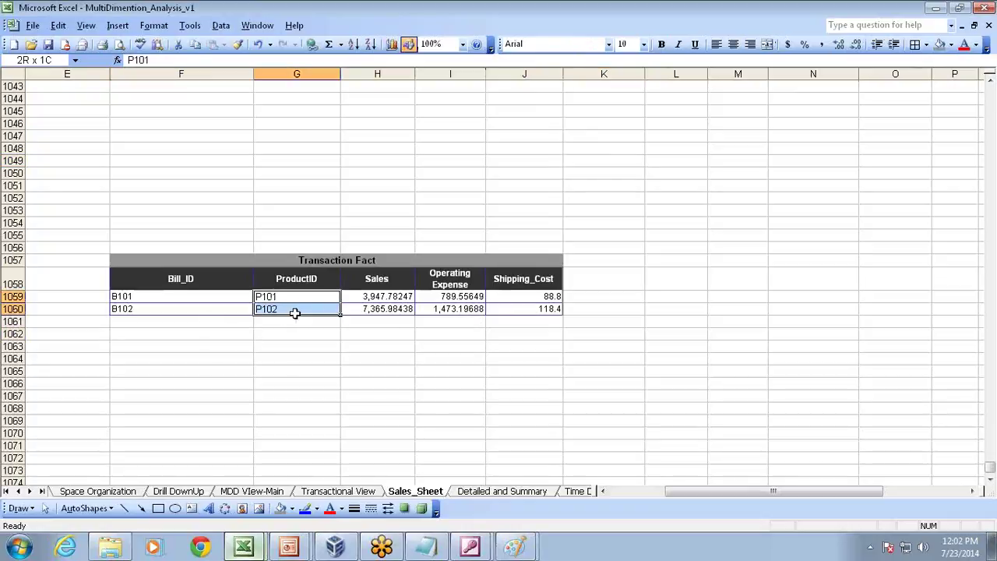
scroll(400, 310, down, 2)
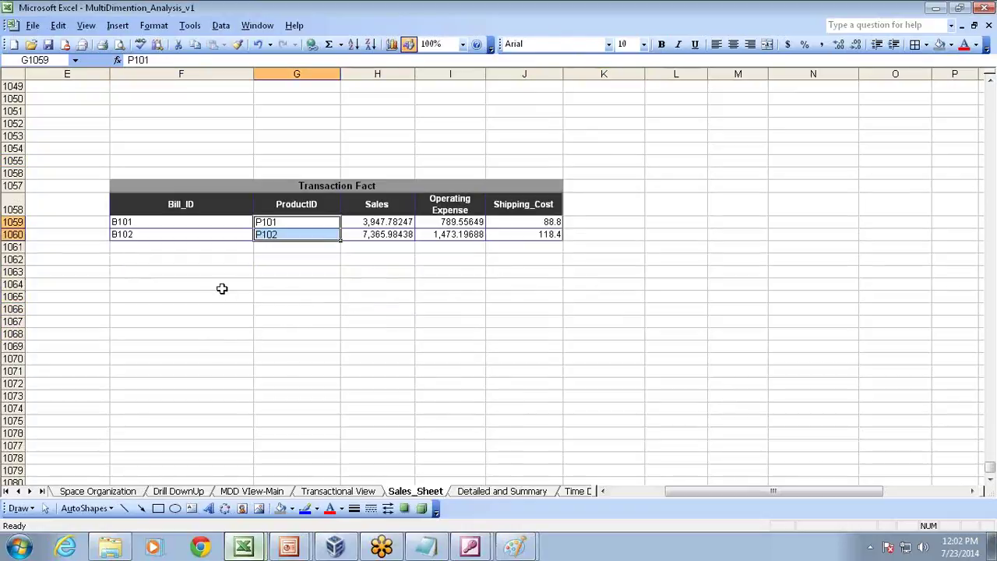
click(288, 548)
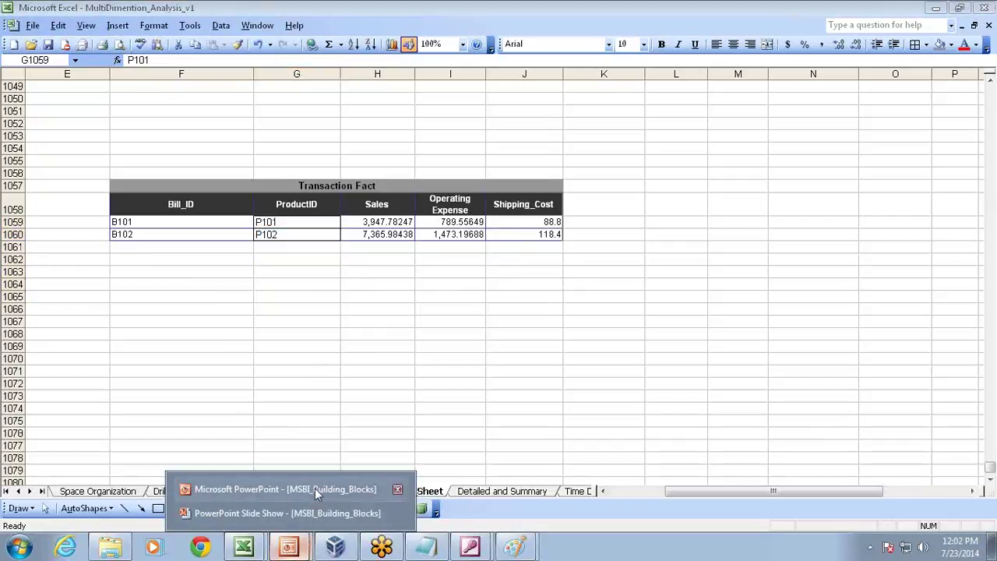
- Present the Snapshot Fact Tables slide, underlining its title and 'specific situation at a point', then discard the ink
click(304, 486)
click(311, 536)
key(Right)
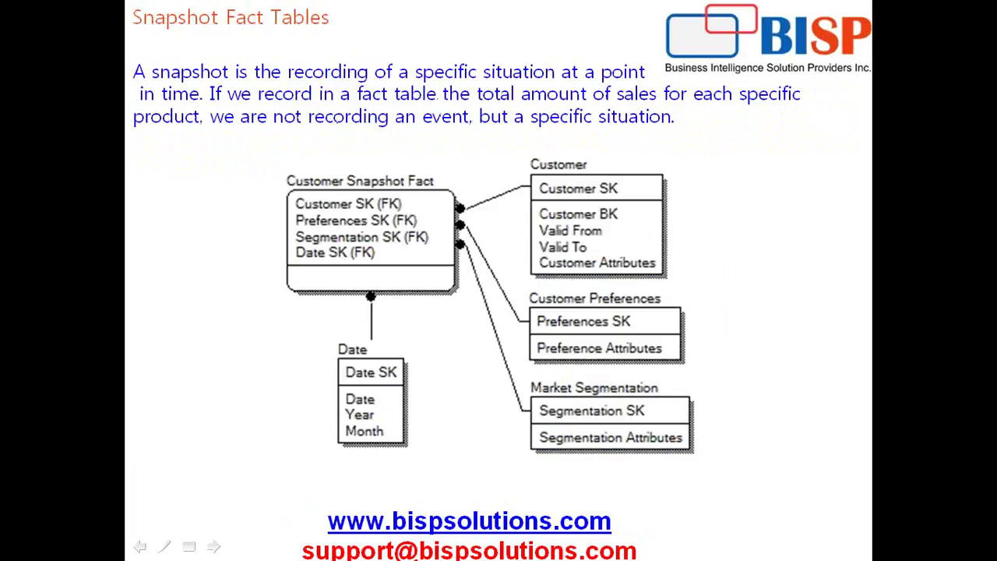
drag(129, 32, 362, 26)
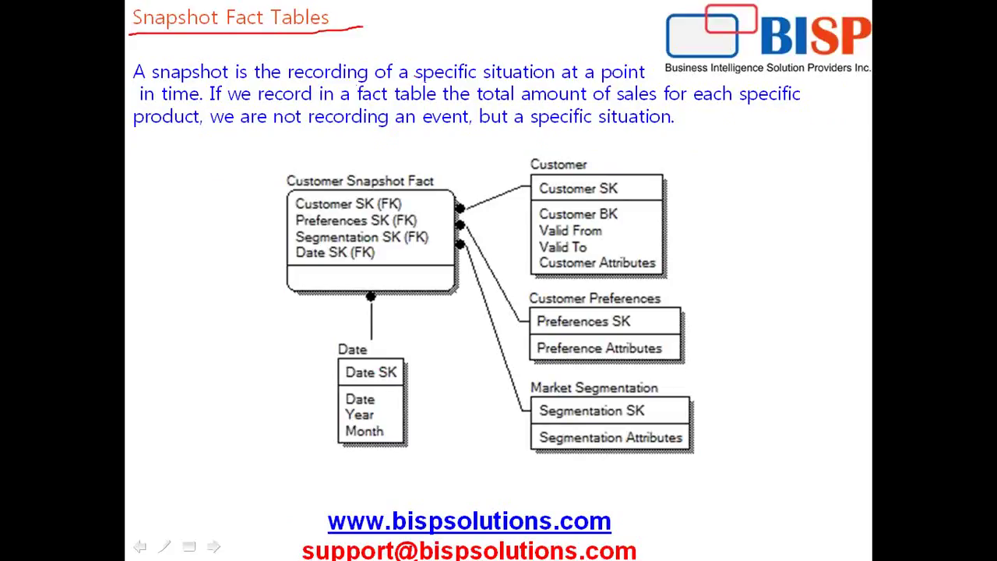
drag(477, 78, 644, 80)
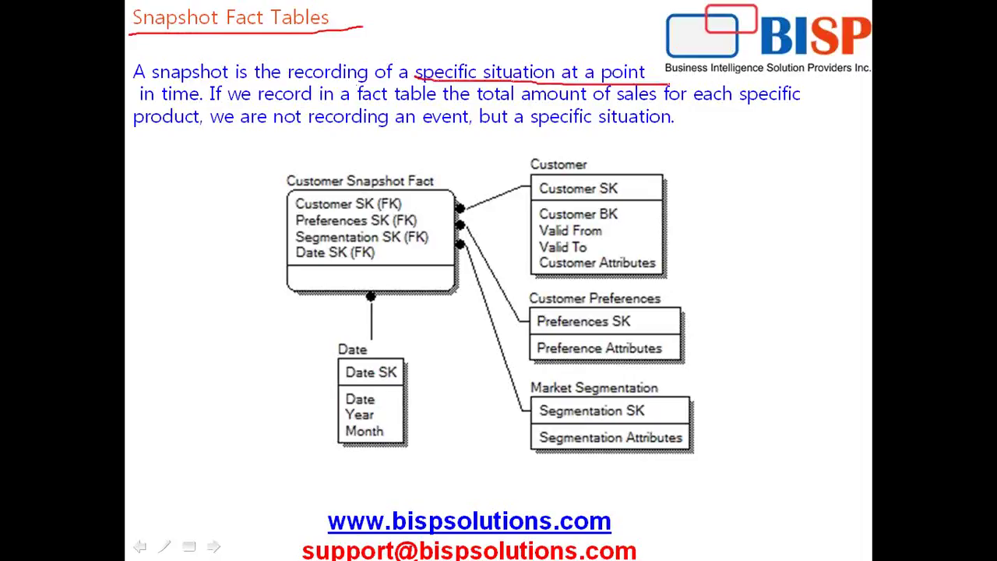
key(Escape)
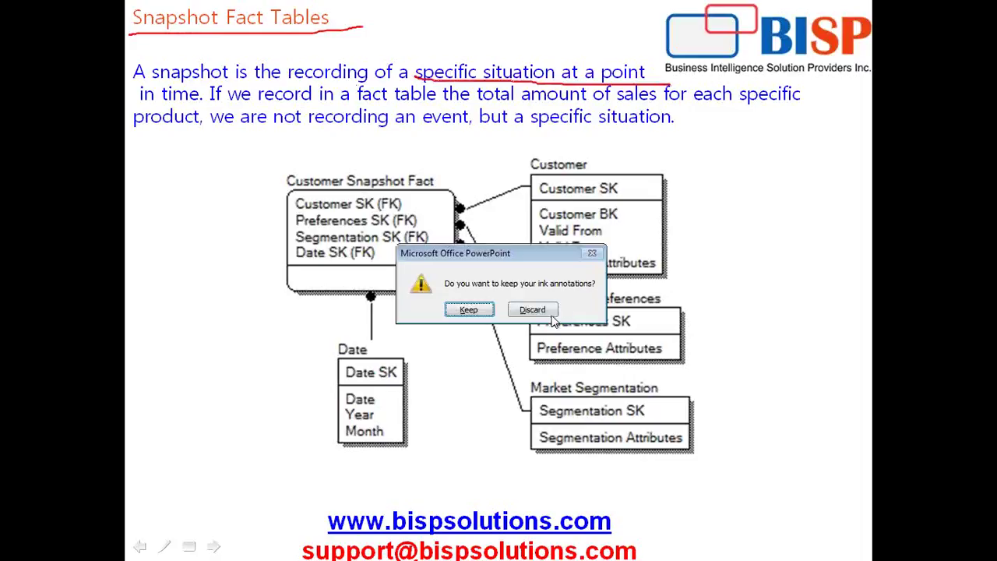
click(532, 310)
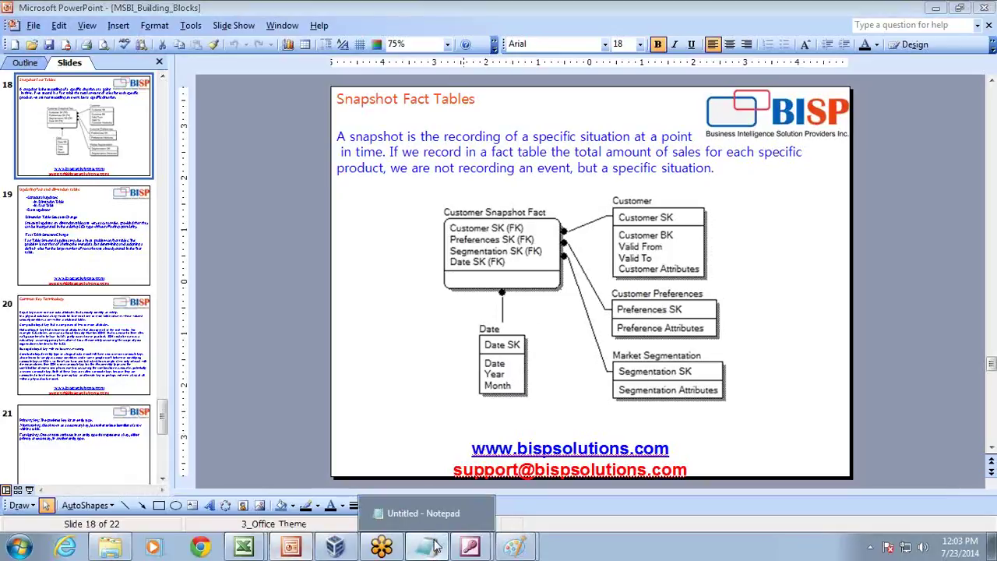
click(448, 505)
click(331, 550)
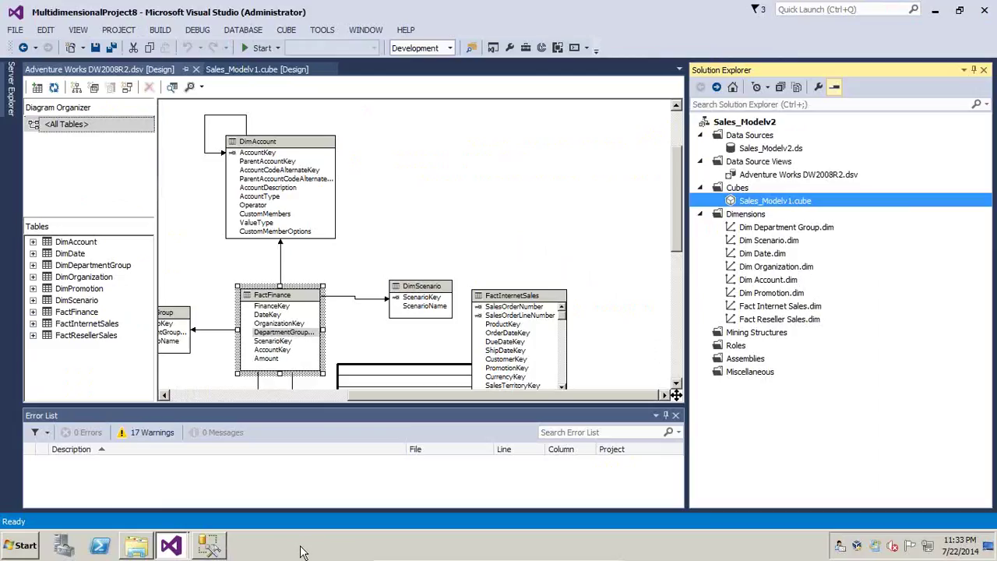
- Return to MultiDimention_Analysis_v1 and copy the Transaction Fact table F1057:J1060
click(580, 552)
mouse_move(244, 548)
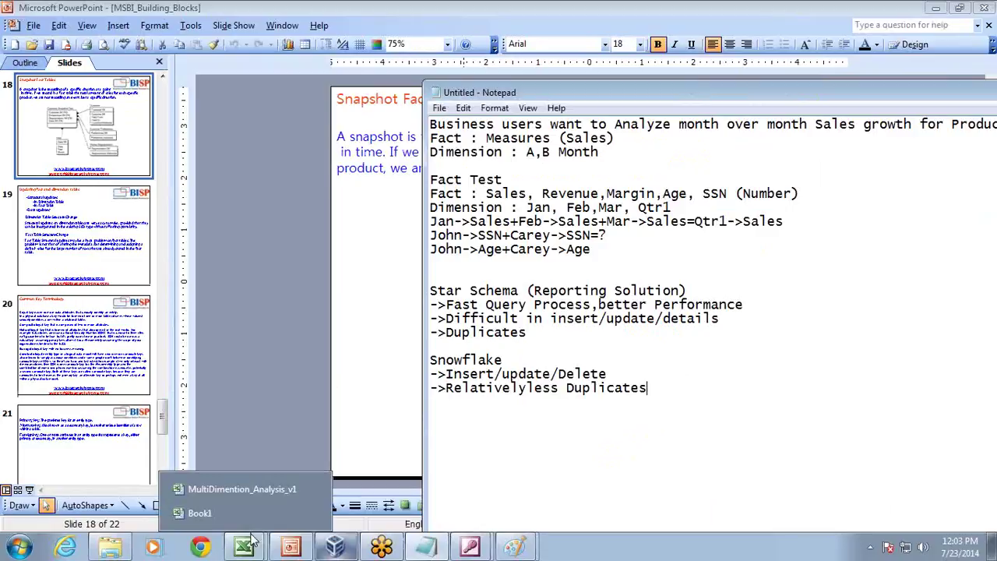
click(256, 507)
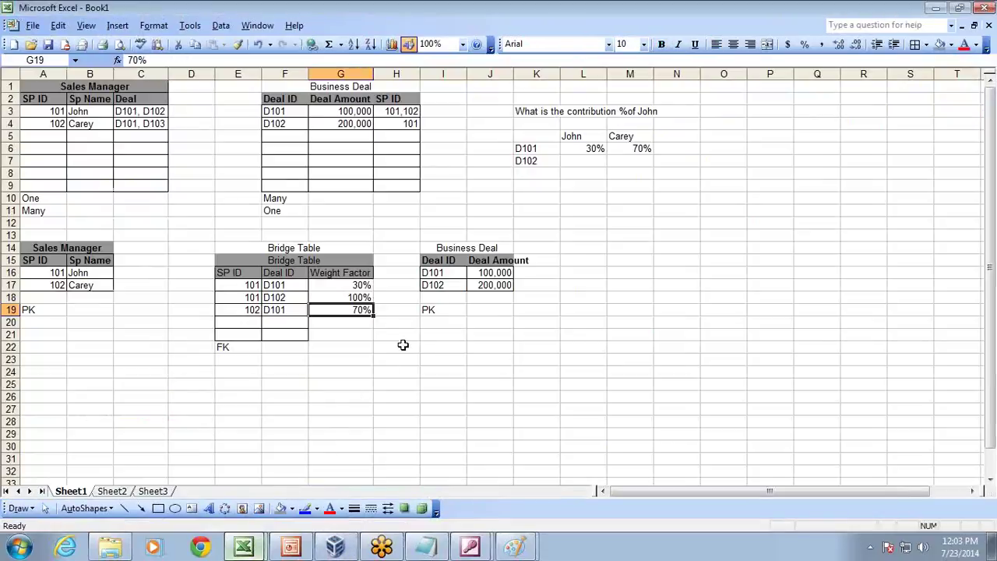
click(400, 345)
mouse_move(244, 548)
click(241, 489)
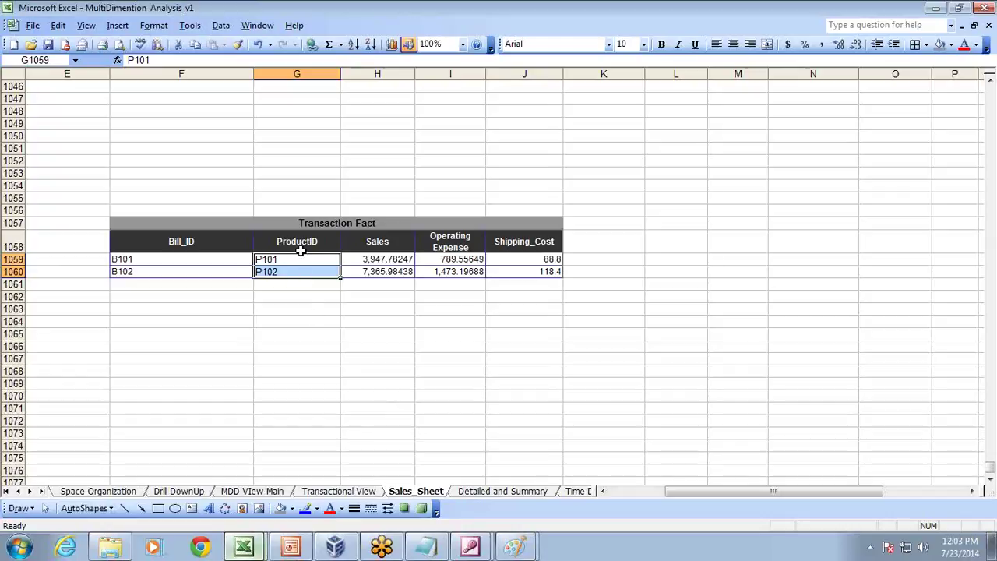
drag(312, 223, 314, 272)
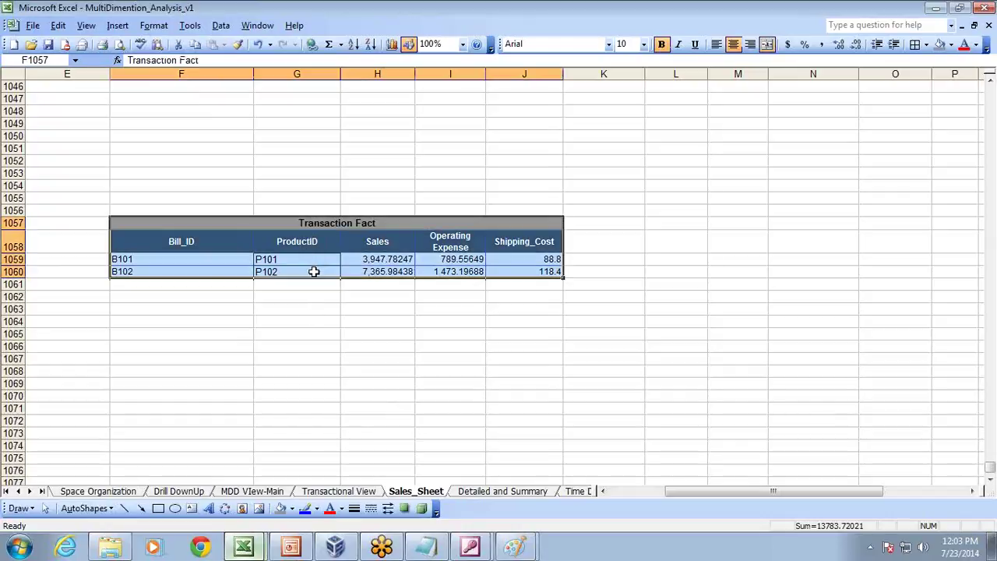
key(ctrl+c)
- Paste the table copy at F1064 and rename its ProductID header to Stock in hand
click(198, 321)
key(ctrl+v)
click(684, 347)
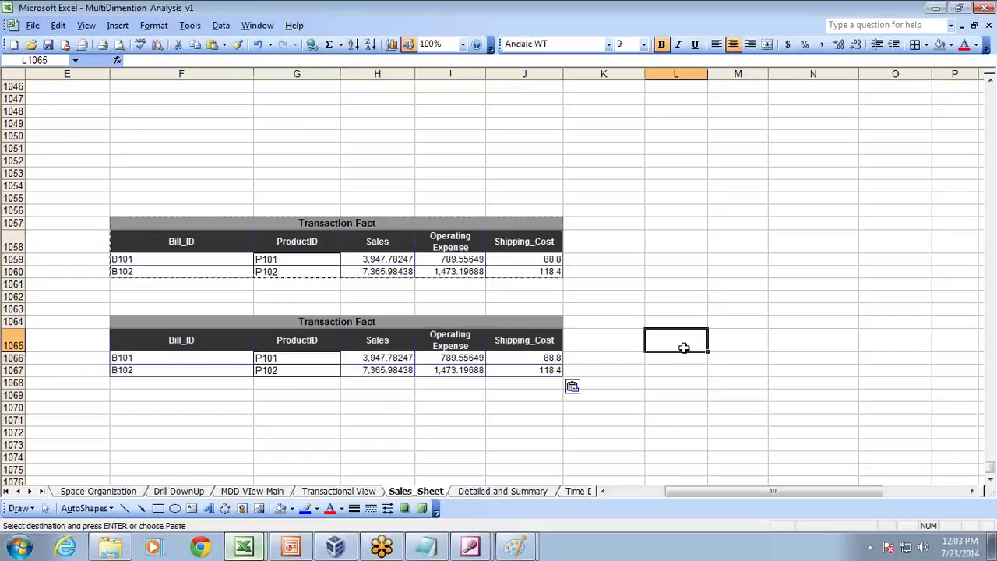
click(307, 341)
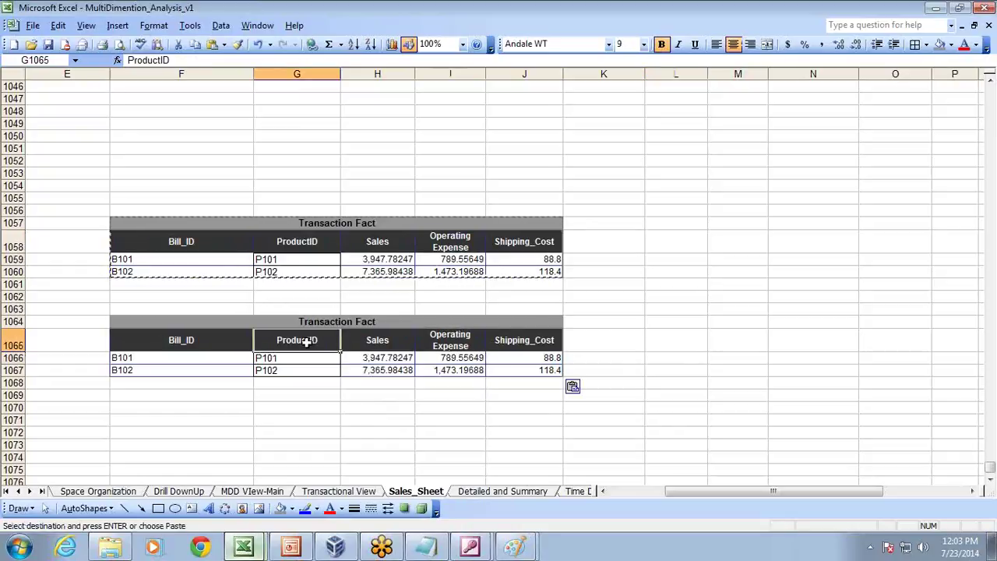
text(Stock in hand)
key(Return)
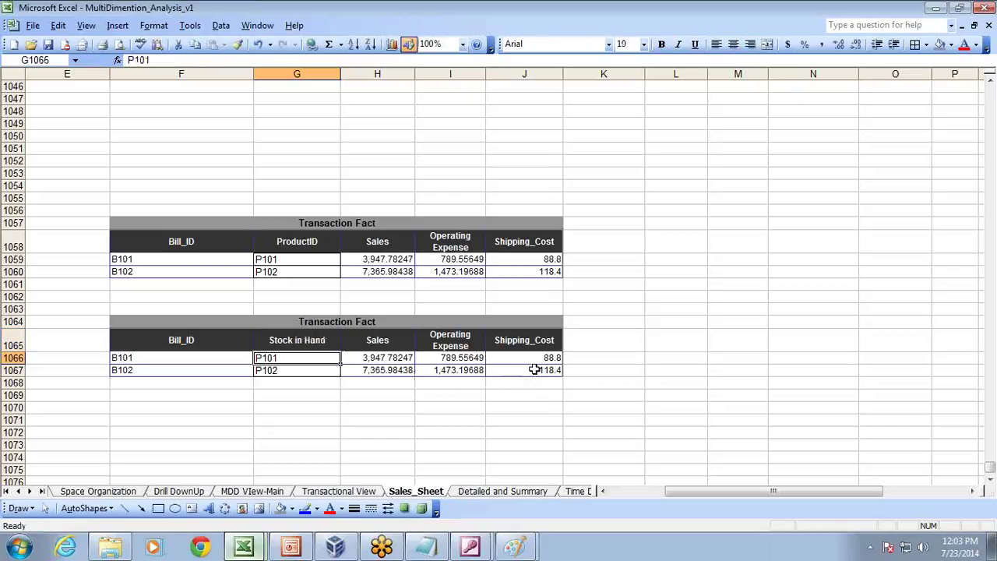
- Merge the copy's title row across F1064:K1064
click(592, 342)
drag(592, 322, 554, 323)
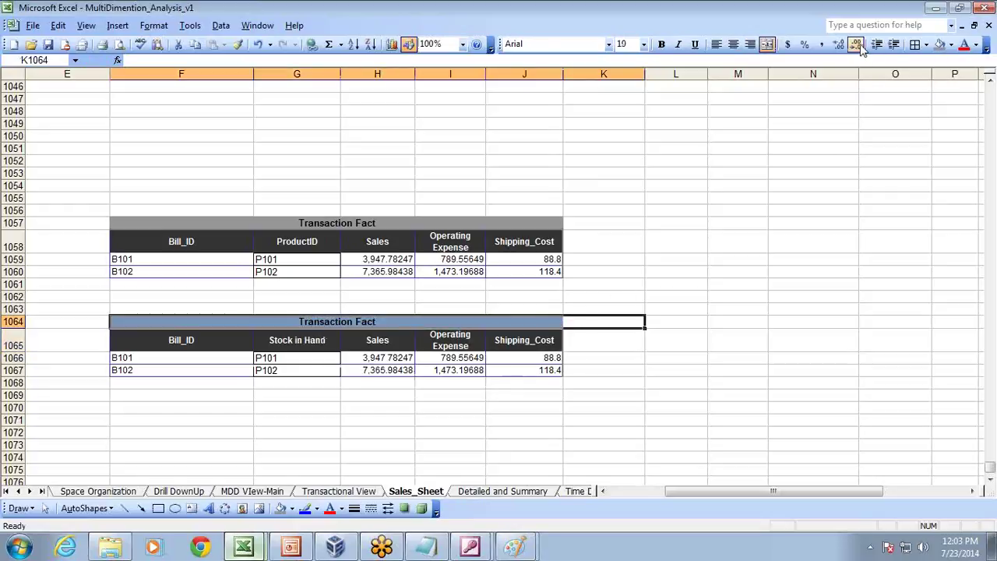
click(768, 44)
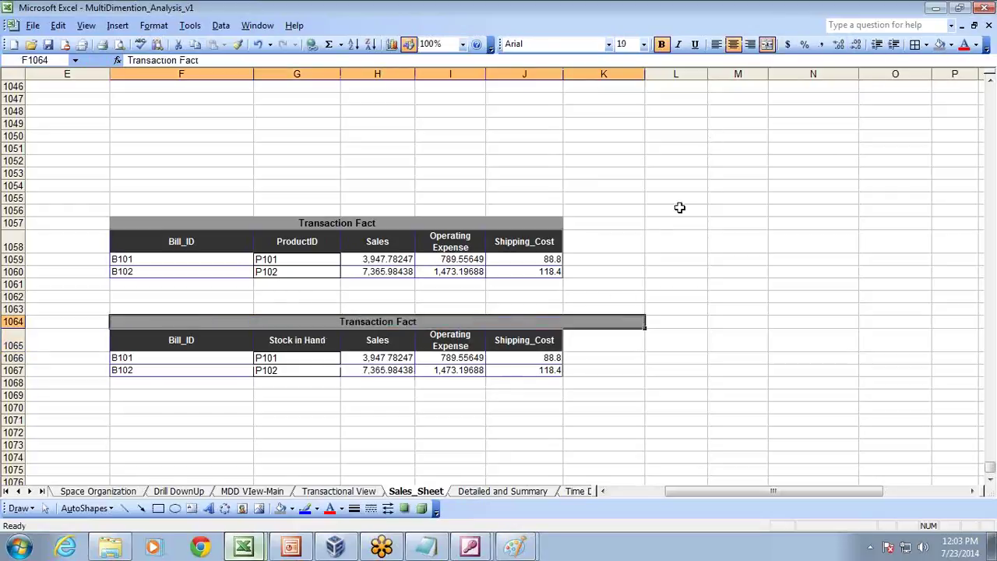
click(603, 343)
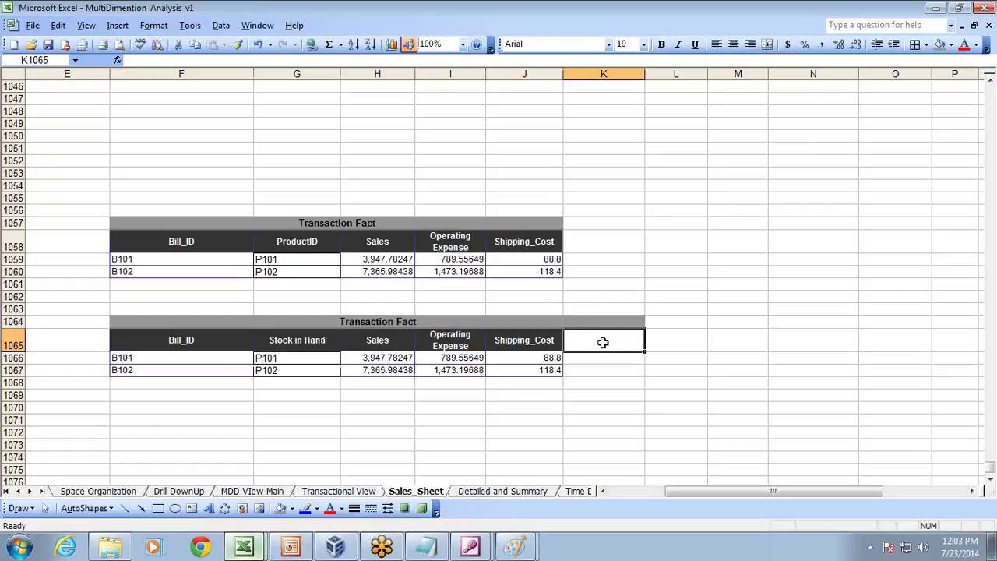
- Enter the Time_Period header with times 9, 10 and 10:02AM below it
text(Time _Period)
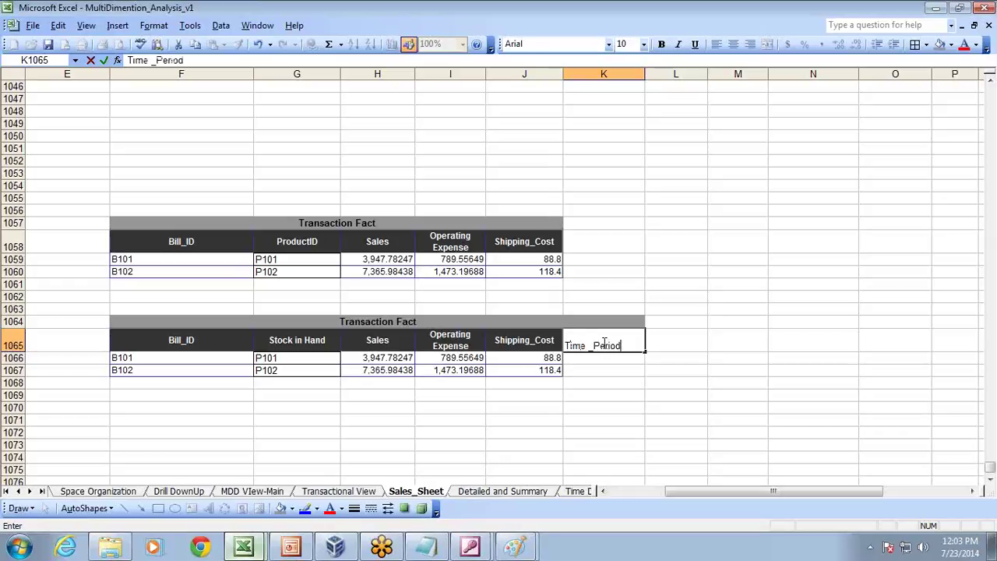
key(Return)
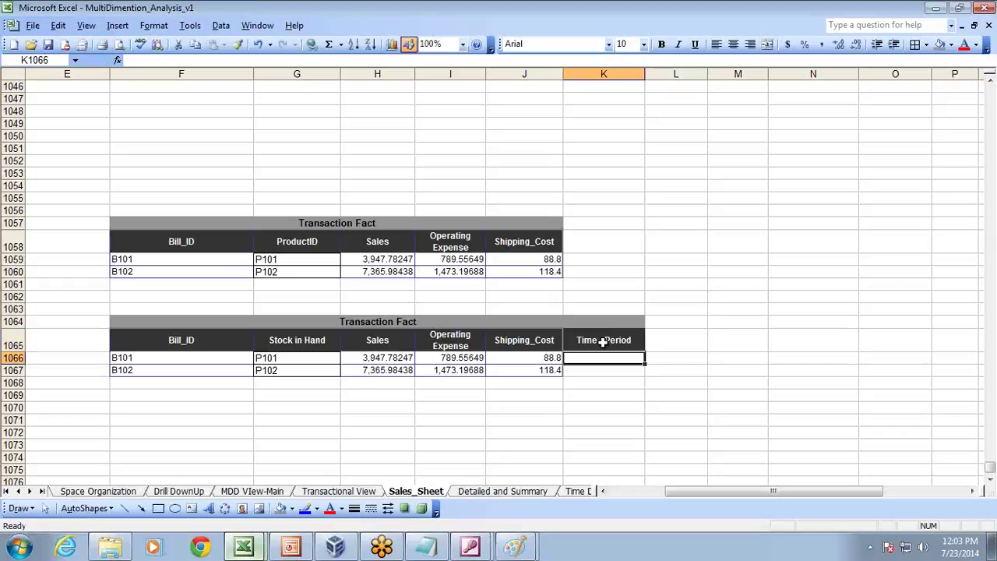
text(9)
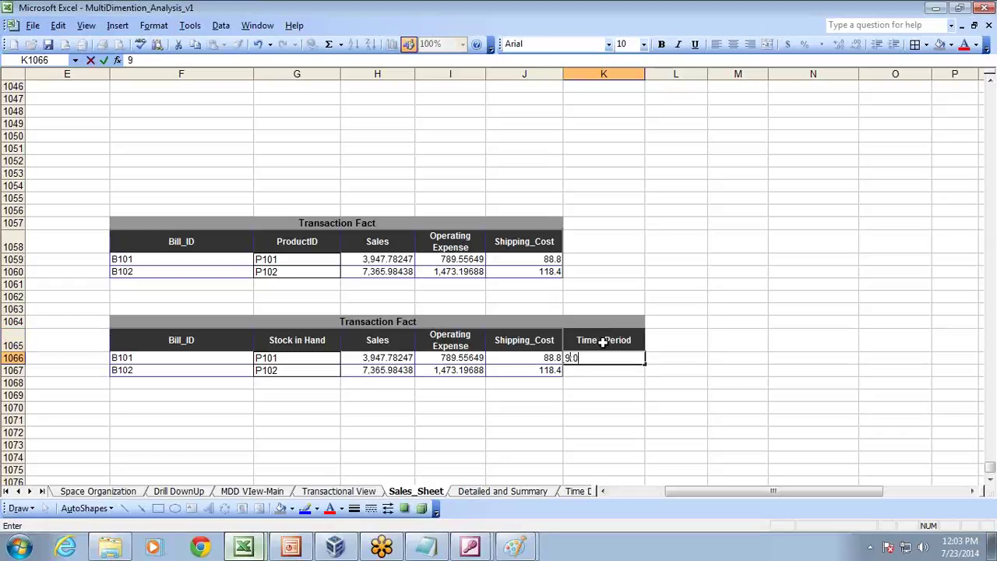
key(Return)
text(10:00AM)
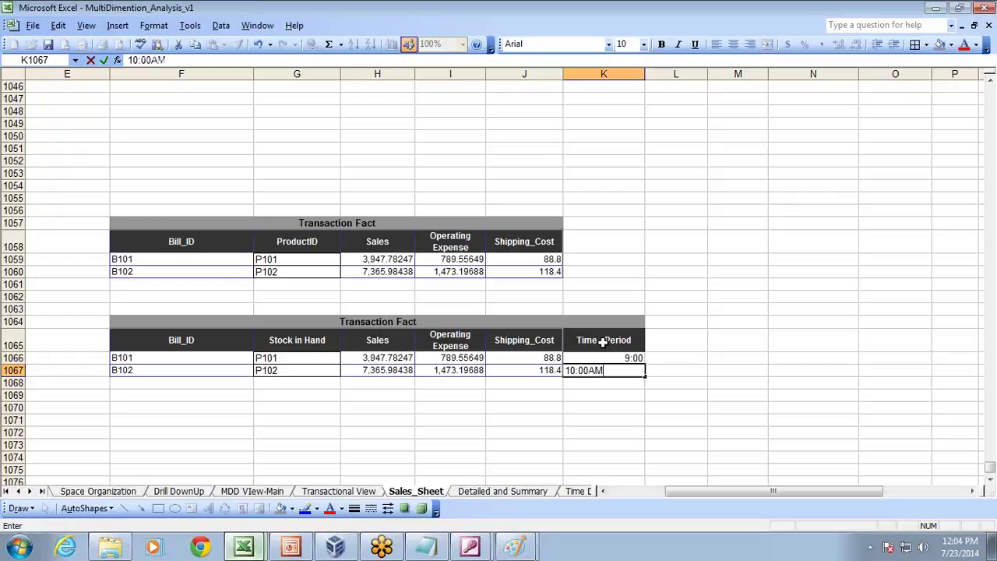
key(Return)
text(10:)
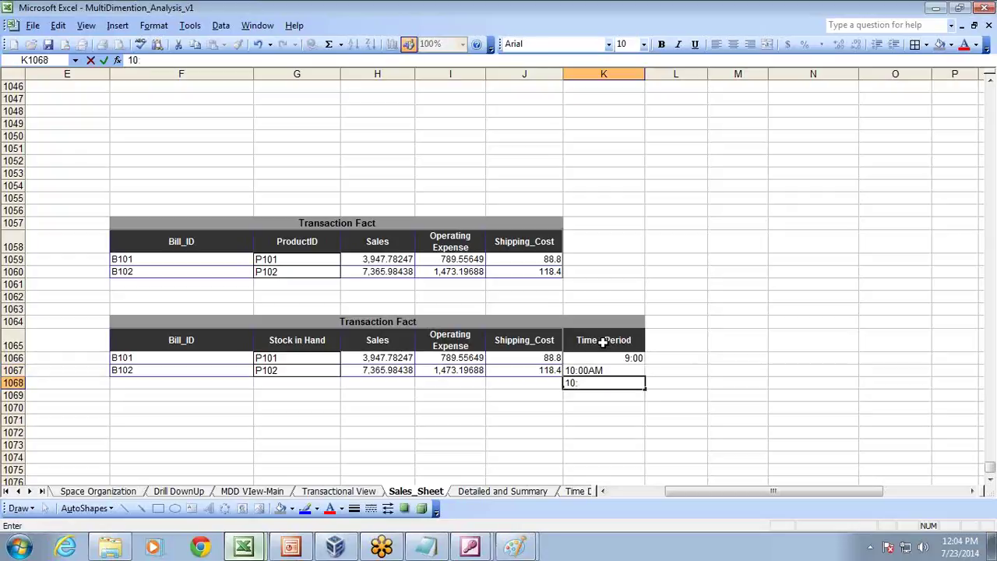
text(02AM)
key(Return)
- Enter 100 as the first Stock in Hand value and rename the Bill_ID header to Prod_ID
key(Left)
key(Left)
key(Left)
key(Left)
key(Up)
key(Up)
key(Up)
text(1)
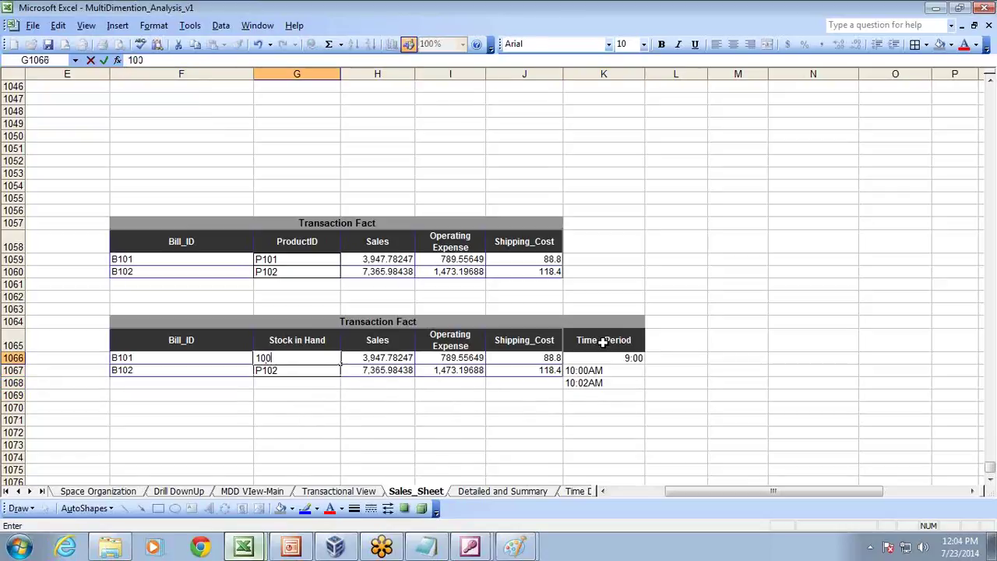
text(00)
key(Return)
key(Up)
key(Left)
key(Up)
text(Prod_ID)
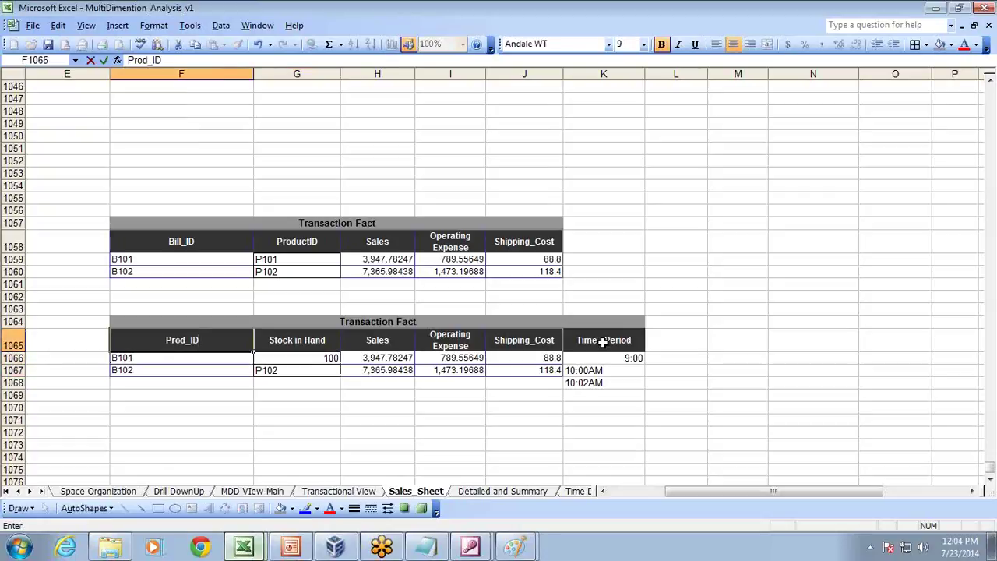
key(Return)
- Replace P102 in G1067 under Stock in Hand with 120
key(Up)
key(Up)
key(Right)
key(Down)
key(Left)
key(Left)
key(Left)
key(Left)
key(Down)
key(Left)
key(Down)
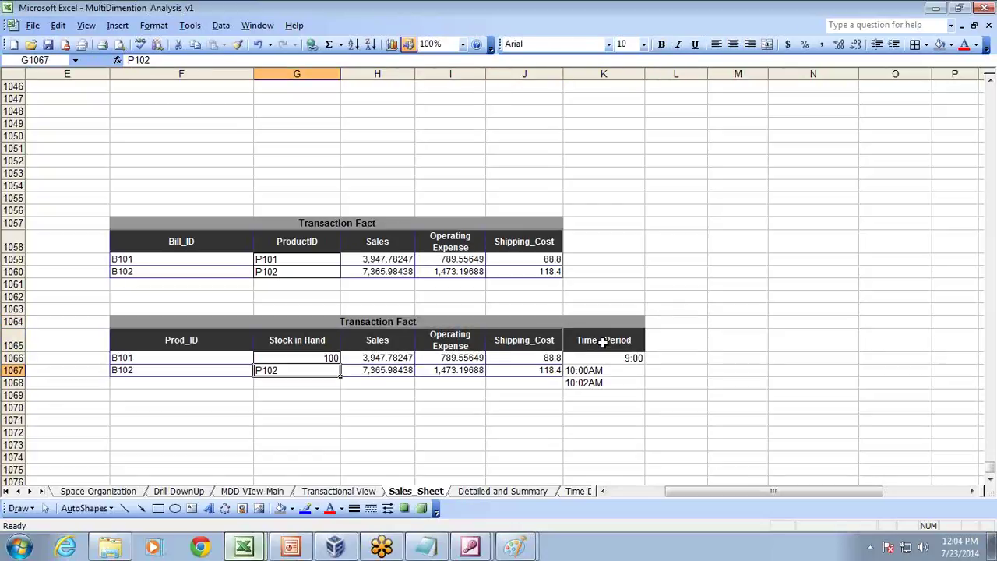
text(120)
key(Return)
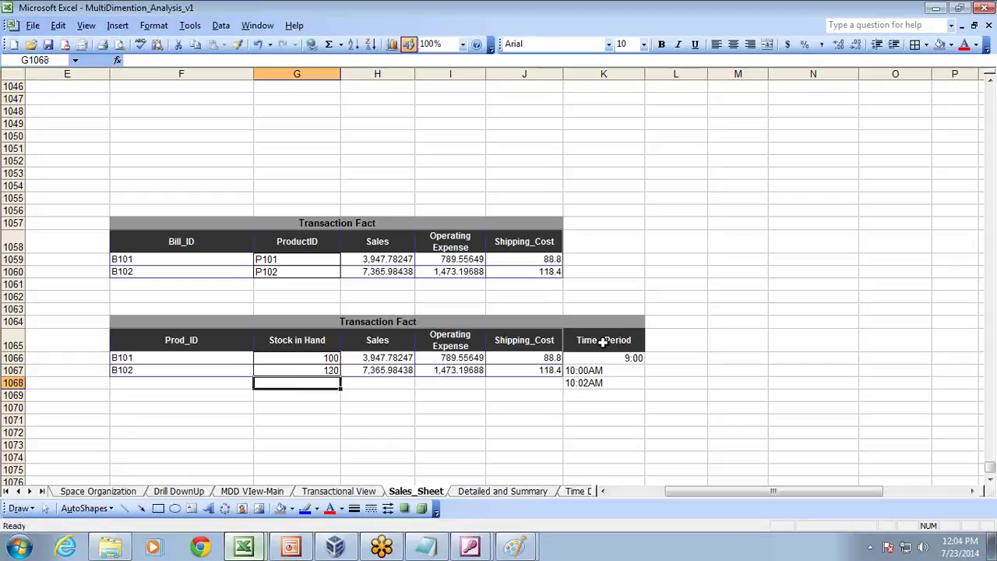
- Format Painter the 10:00AM cell onto the first Time_Period cell and enter 9:00AM there
key(Right)
key(Right)
key(Right)
key(Up)
key(Right)
key(Up)
key(Down)
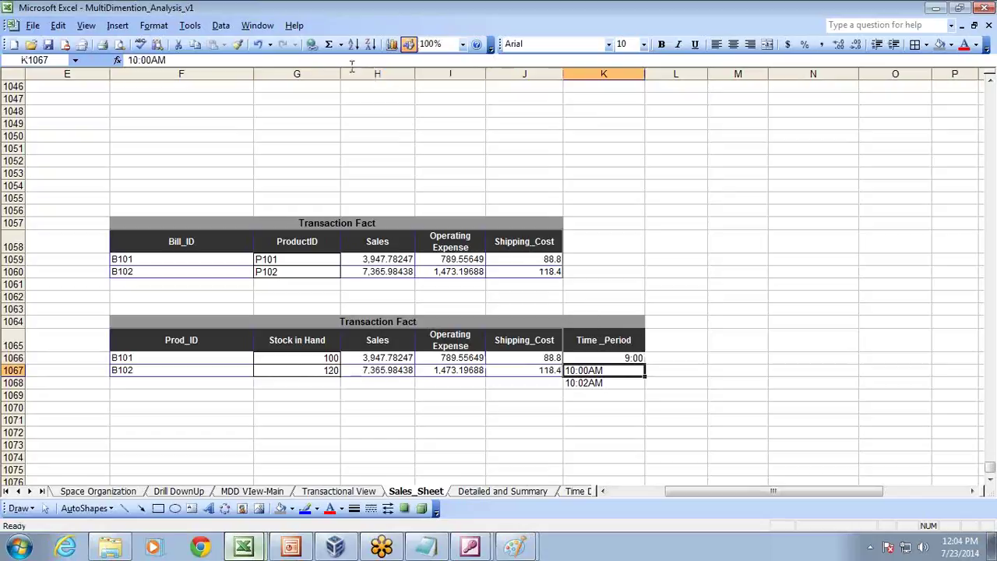
click(238, 44)
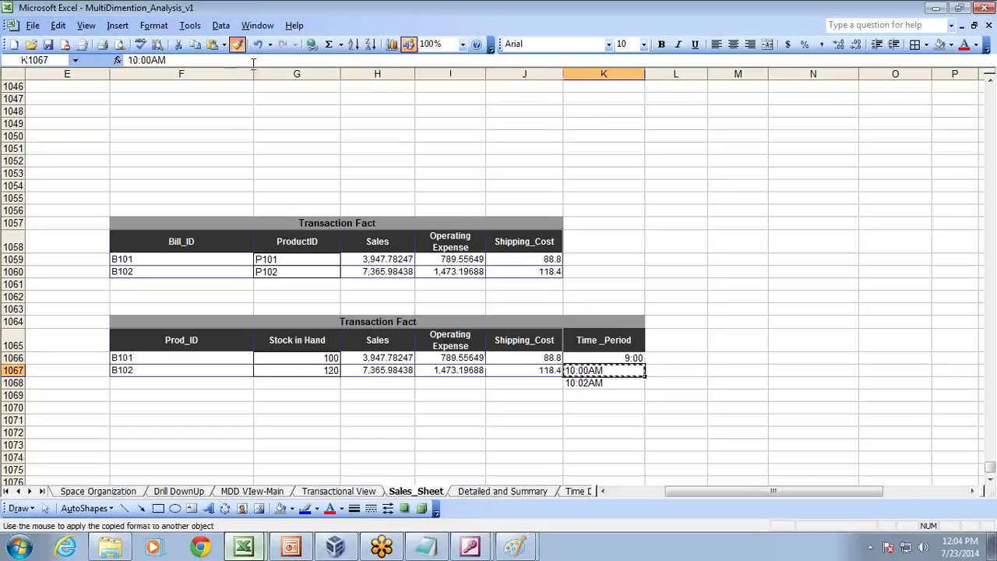
click(598, 357)
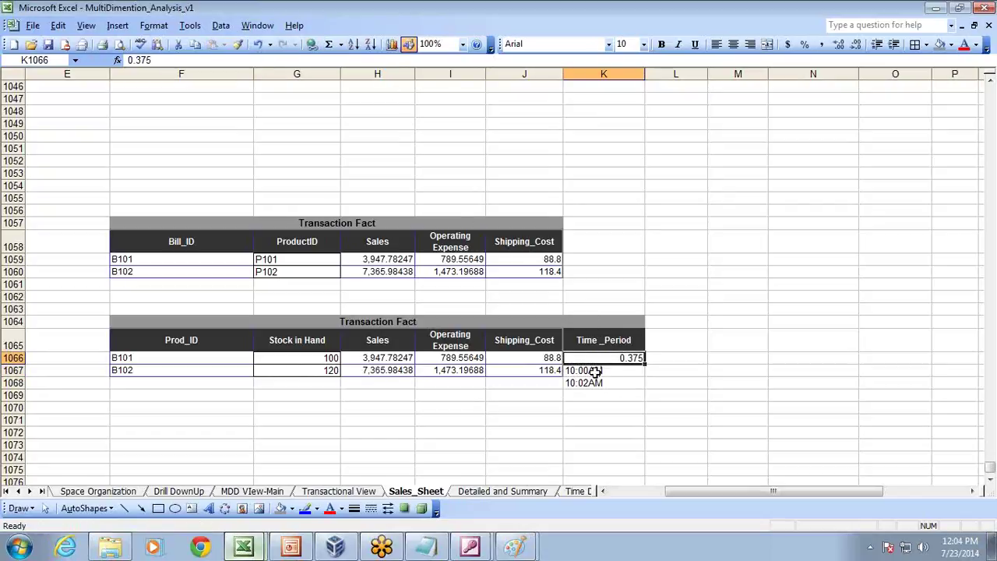
click(595, 371)
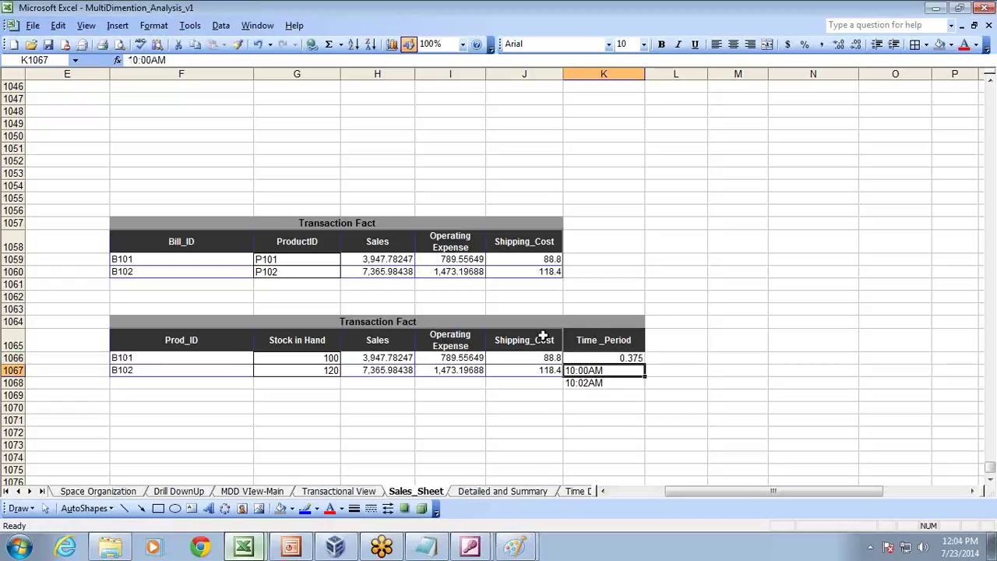
click(591, 356)
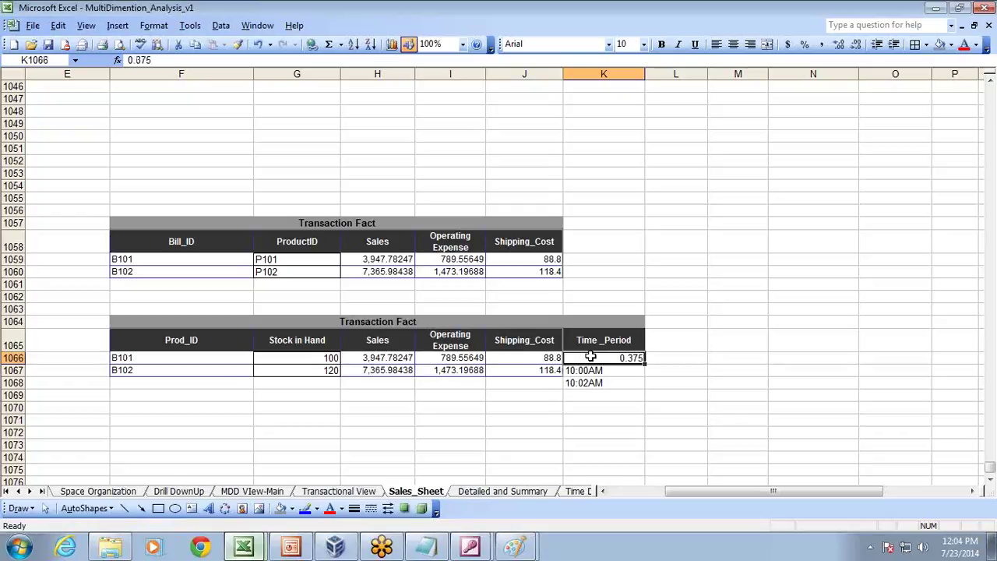
text(9:00AM)
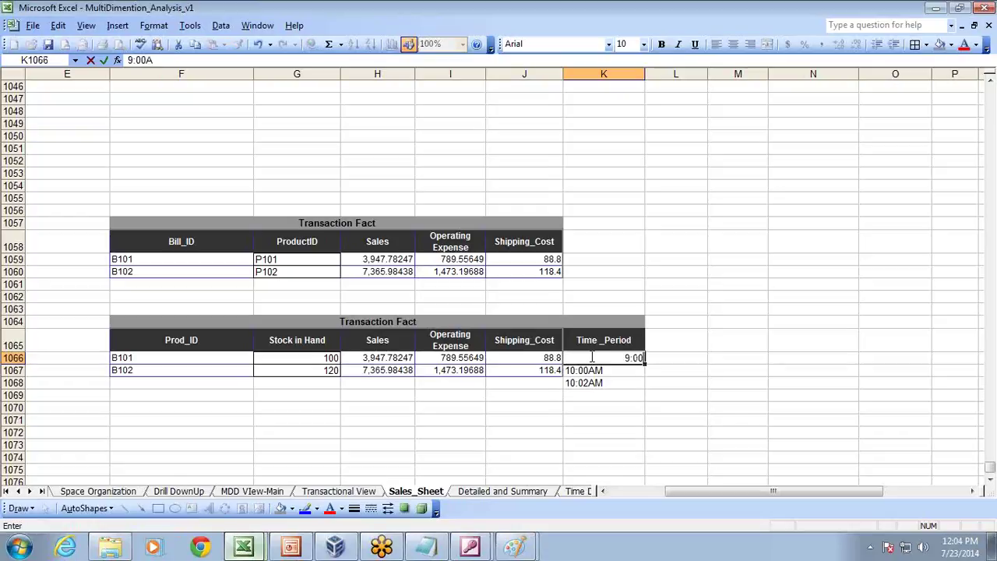
key(Return)
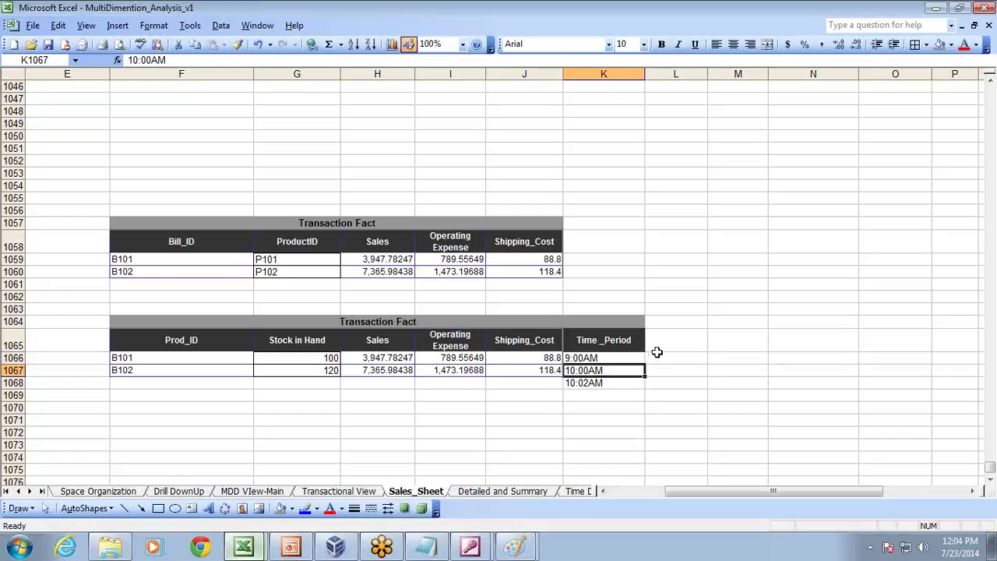
- Merge and center L1066:L1075 and enter 12:00PM in it
scroll(631, 351, down, 3)
drag(675, 246, 681, 351)
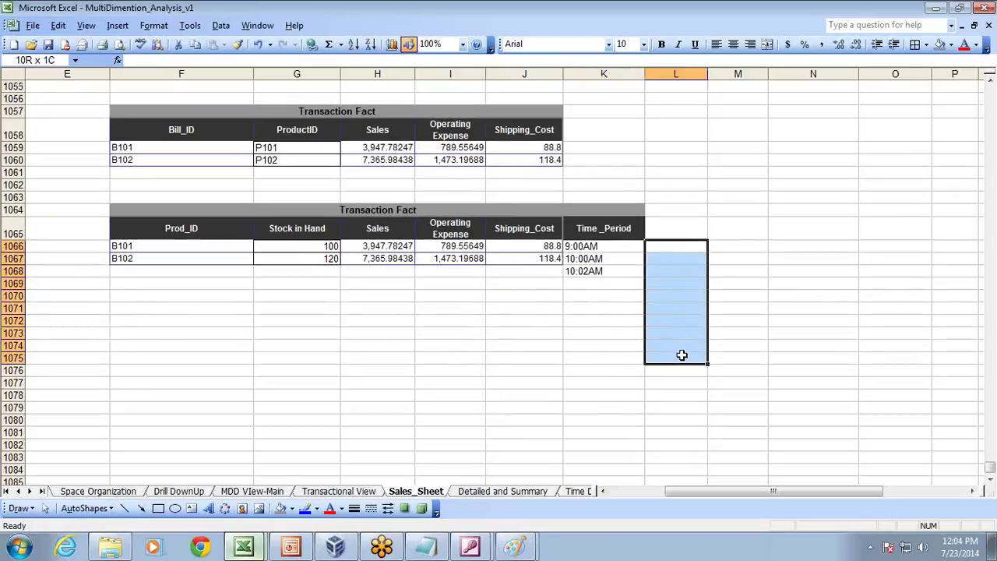
click(768, 44)
text(12:00PM)
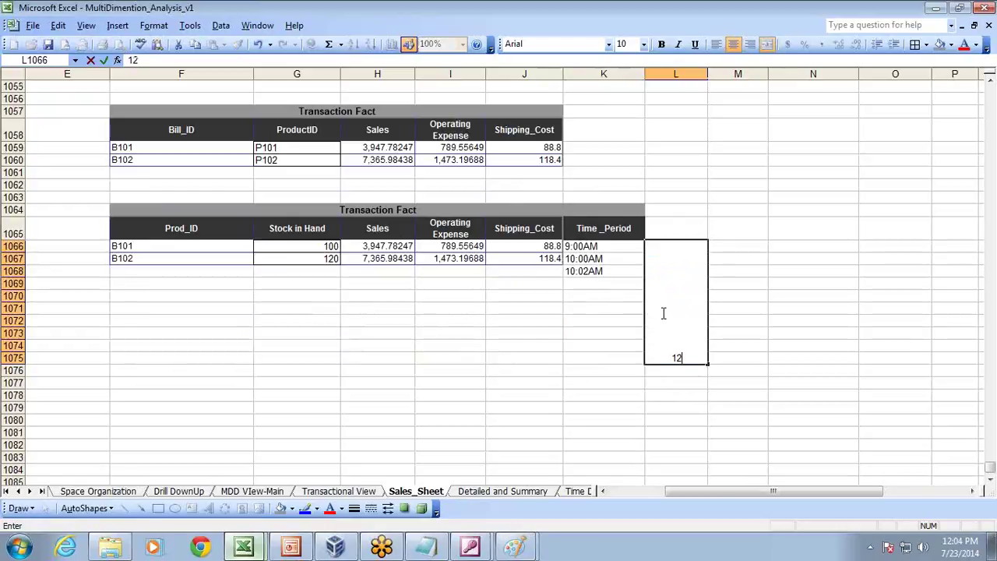
key(Return)
click(662, 313)
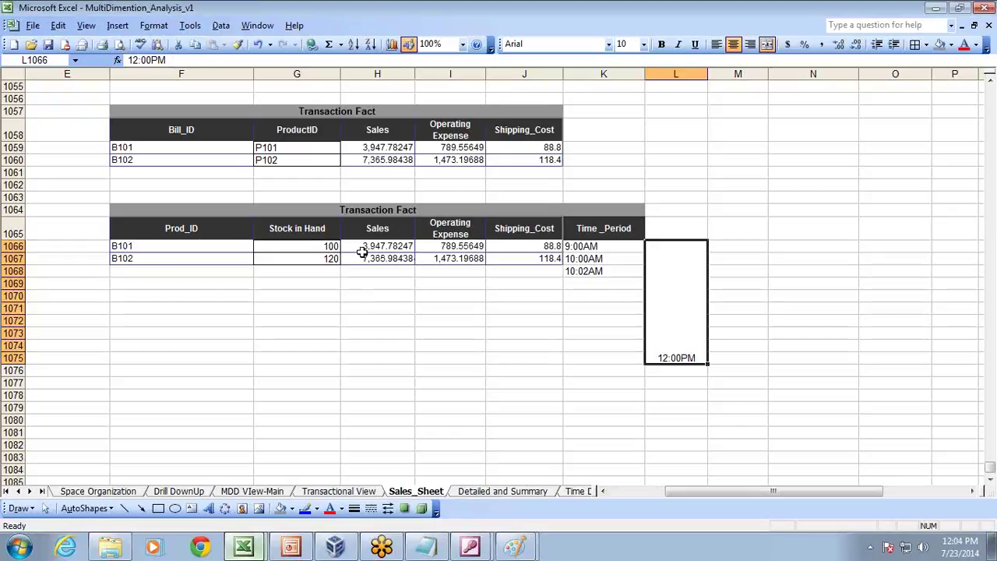
- Merge G1066:G1075 into one cell, accepting the warning to keep 100
drag(312, 318, 312, 359)
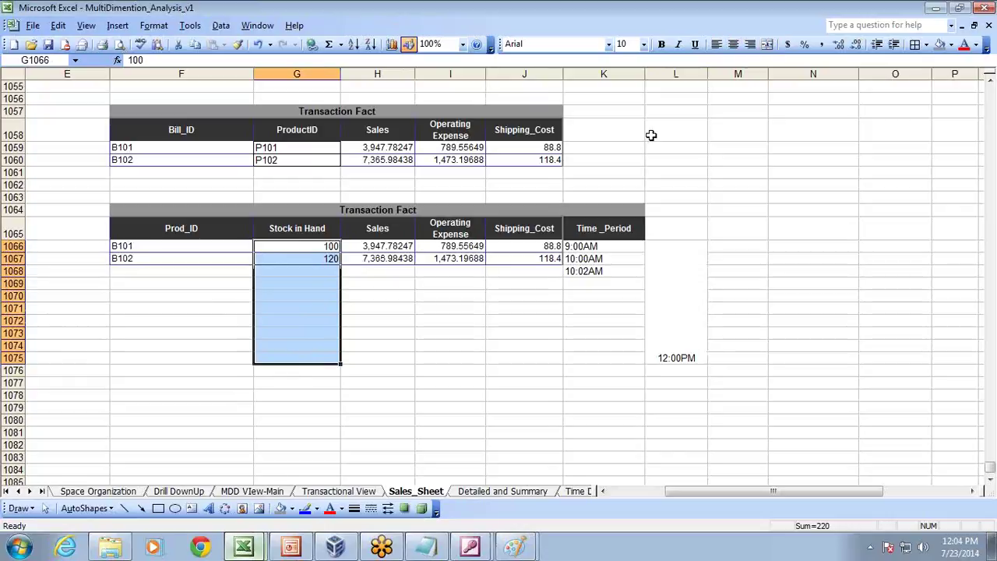
click(768, 44)
click(471, 310)
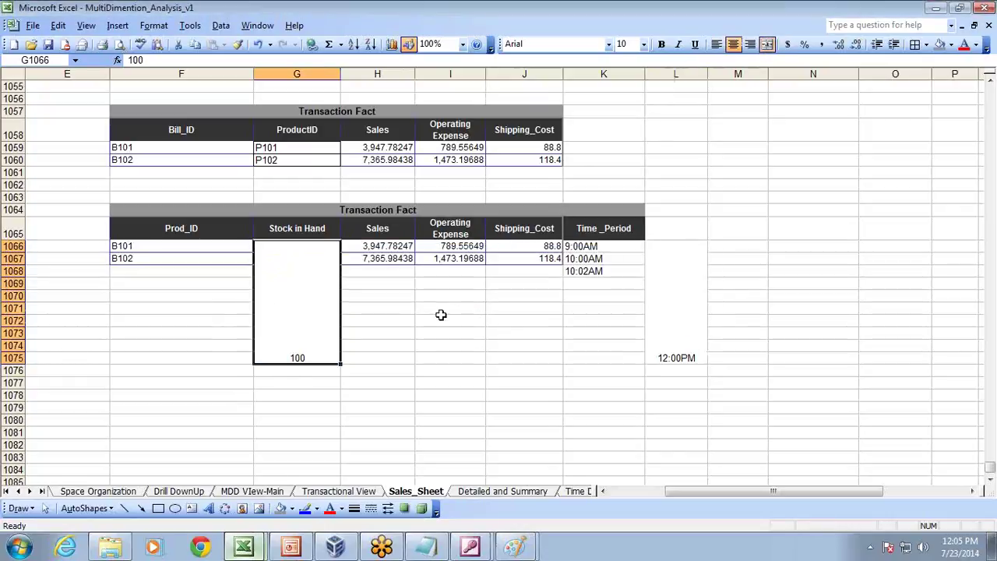
- Set vertical alignment to Center for the merged 100 and 12:00PM cells via Format Cells
click(683, 329)
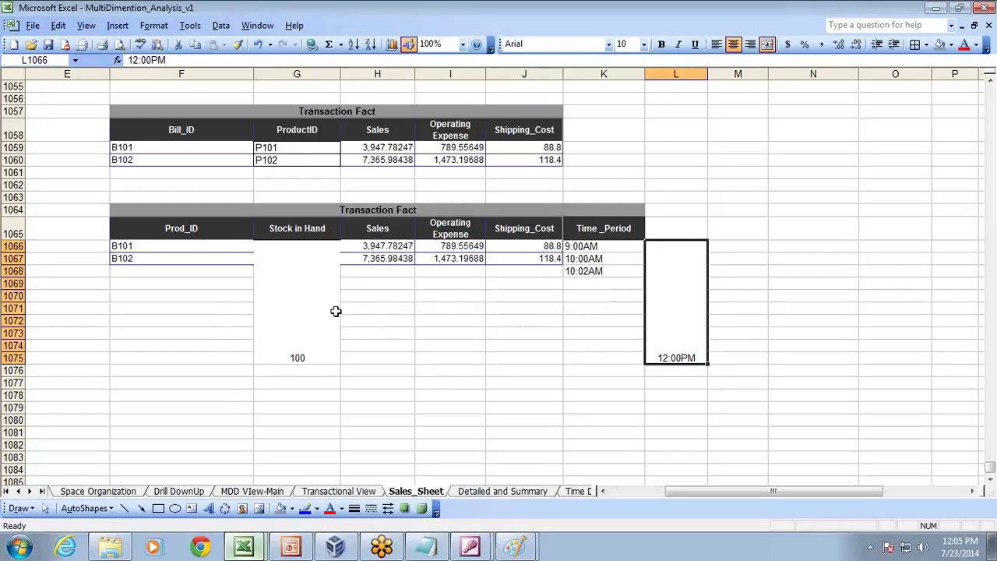
click(307, 309)
ctrl+click(684, 334)
right_click(684, 334)
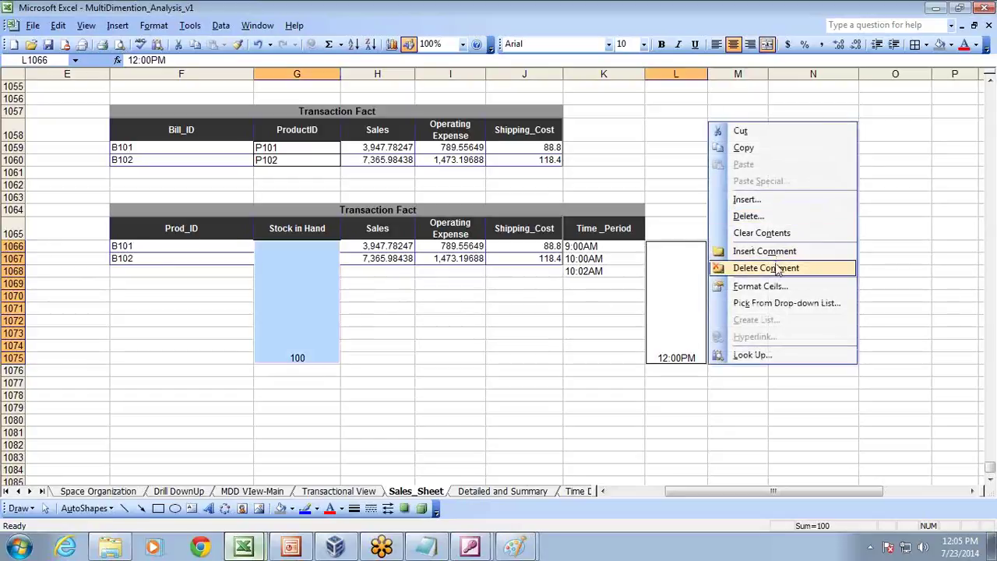
click(764, 286)
click(694, 172)
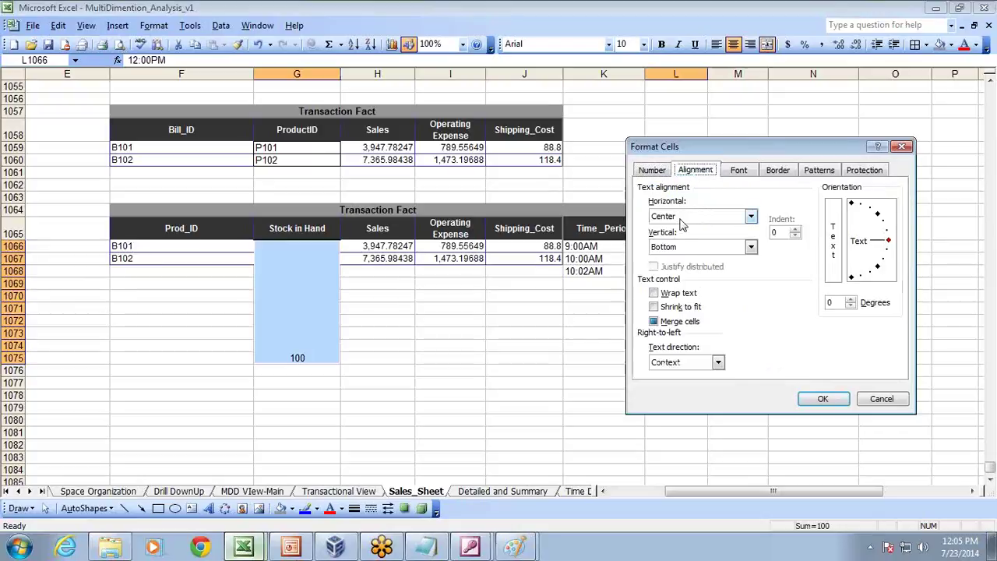
click(681, 247)
click(677, 226)
click(676, 247)
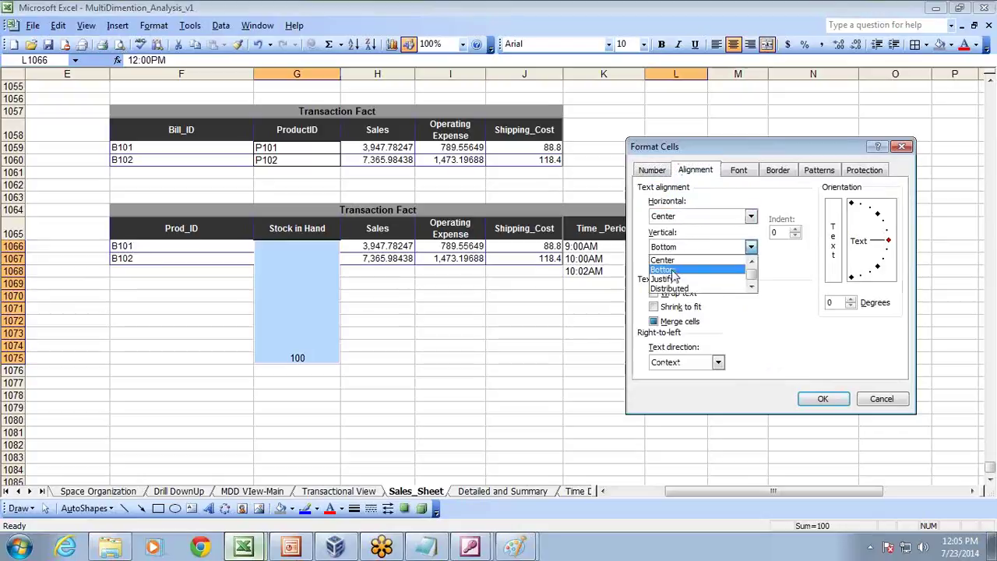
click(664, 259)
click(823, 398)
click(764, 386)
click(683, 338)
ctrl+click(322, 310)
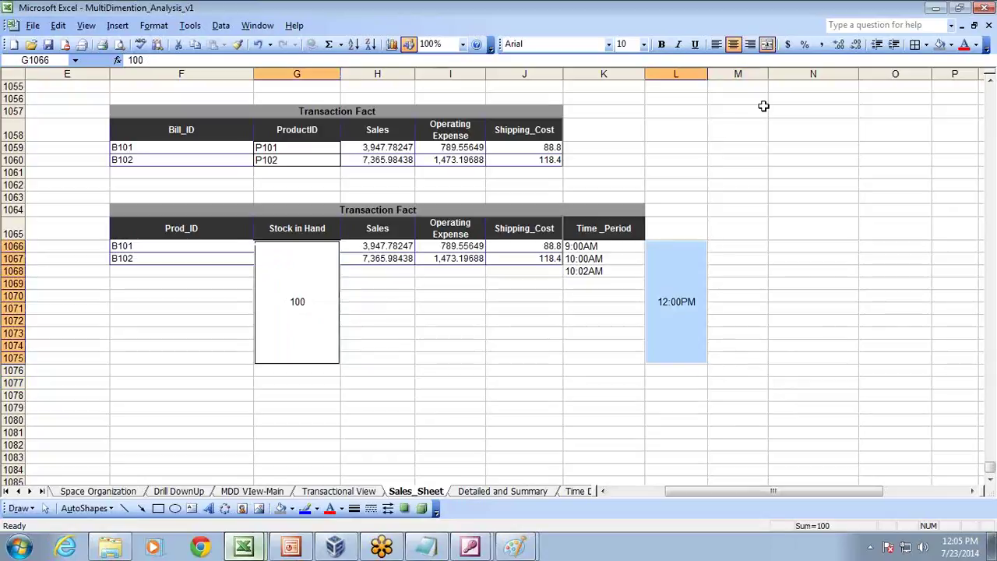
- Merge and center L1076:L1086 and enter 5:00PM in it
scroll(828, 226, down, 4)
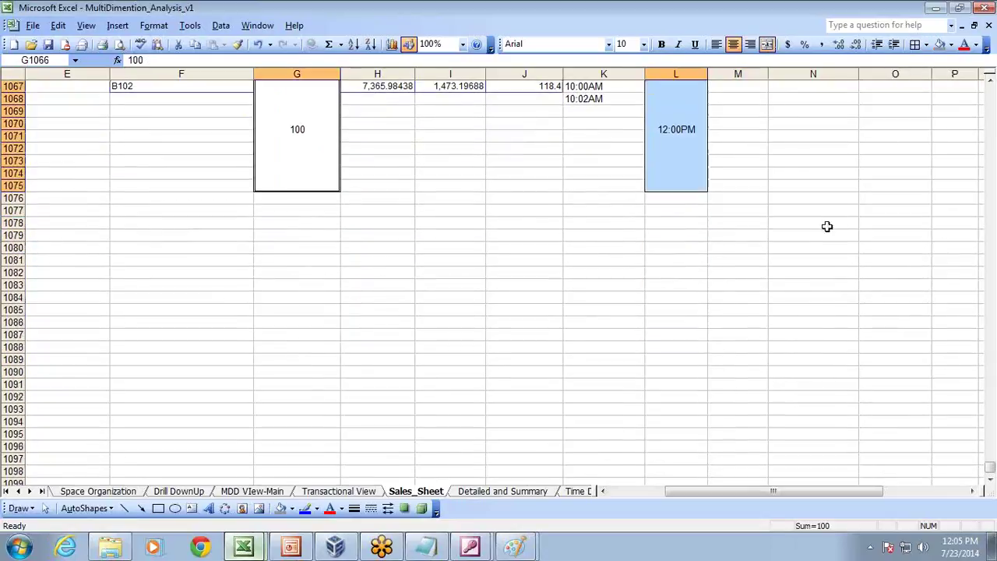
drag(663, 200, 668, 323)
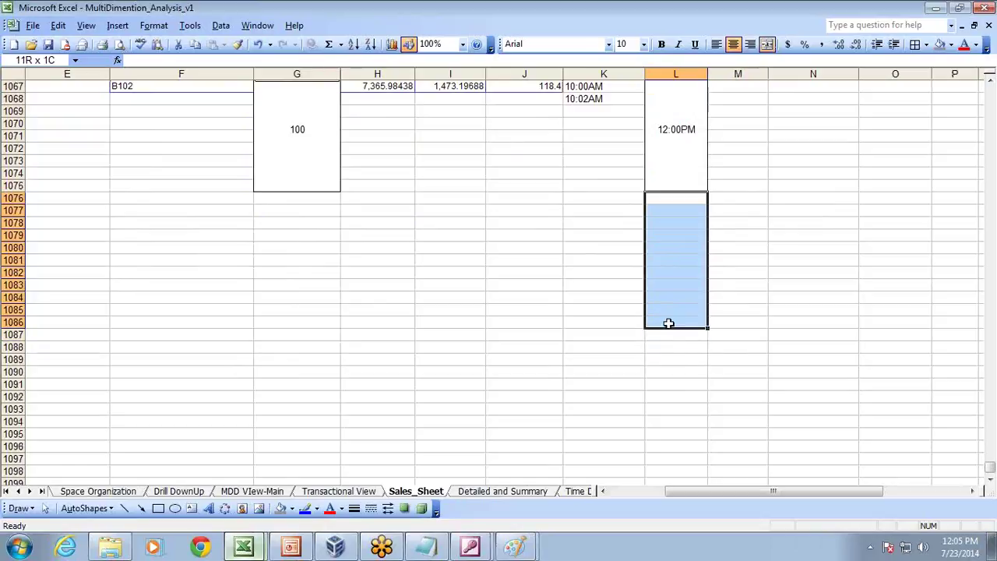
click(769, 45)
text(5:)
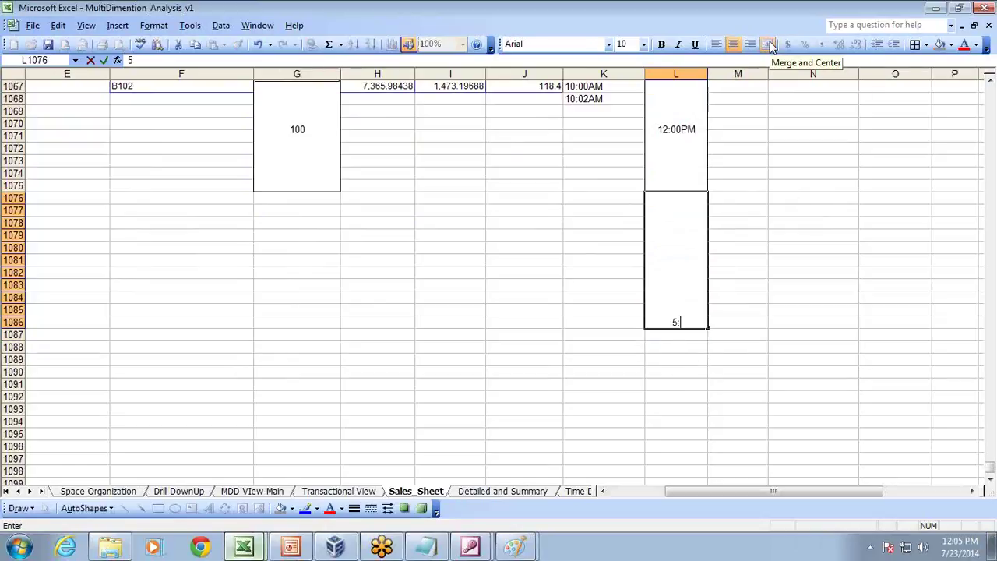
text(00PM)
key(Return)
key(Up)
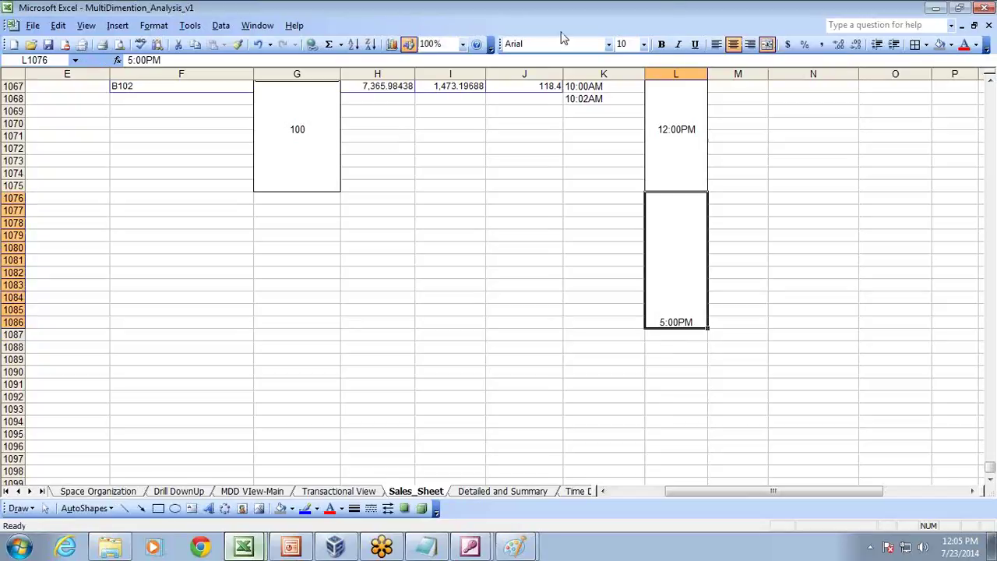
- Merge G1076:G1086 and enter stock value 30
drag(287, 198, 302, 317)
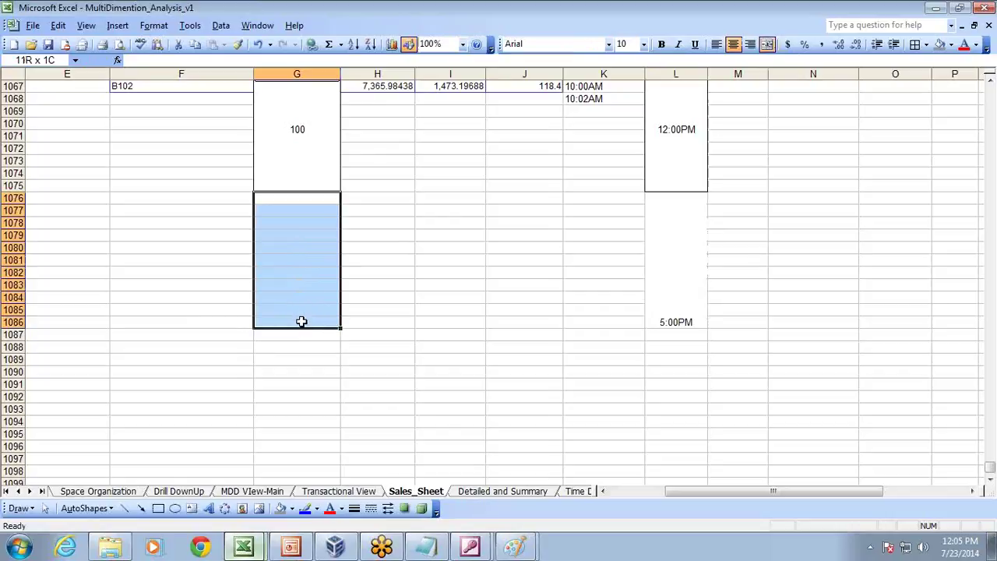
click(768, 44)
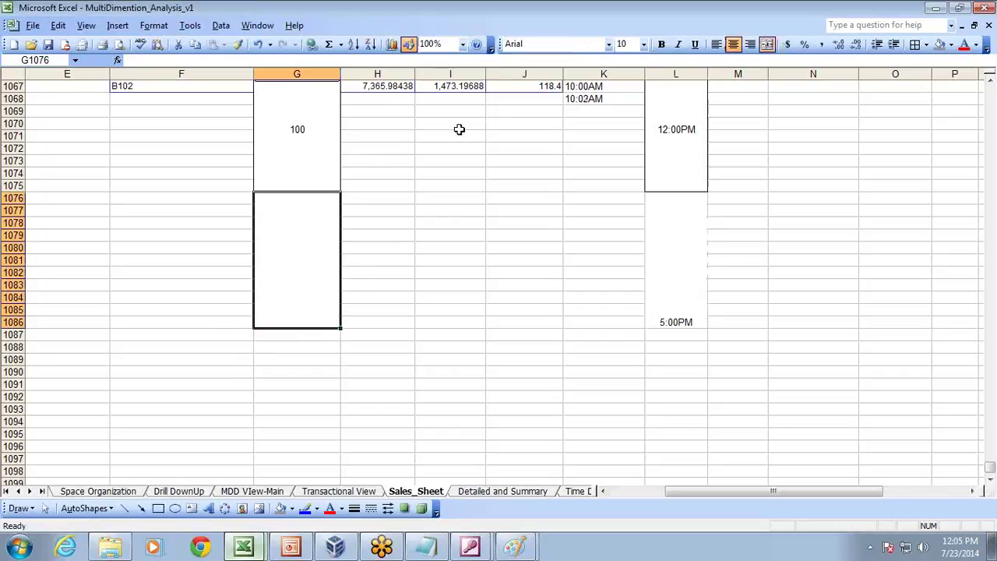
text(30)
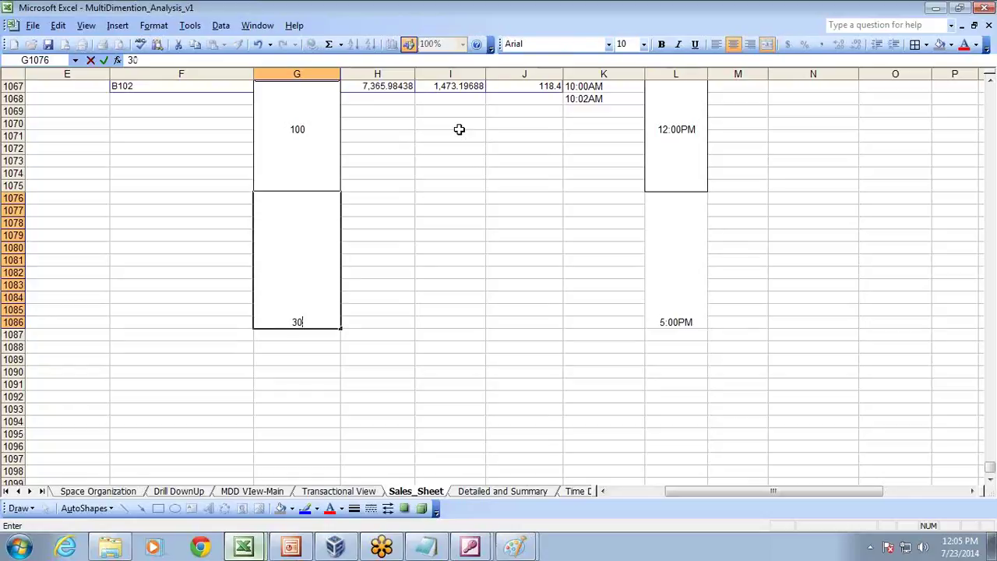
click(685, 245)
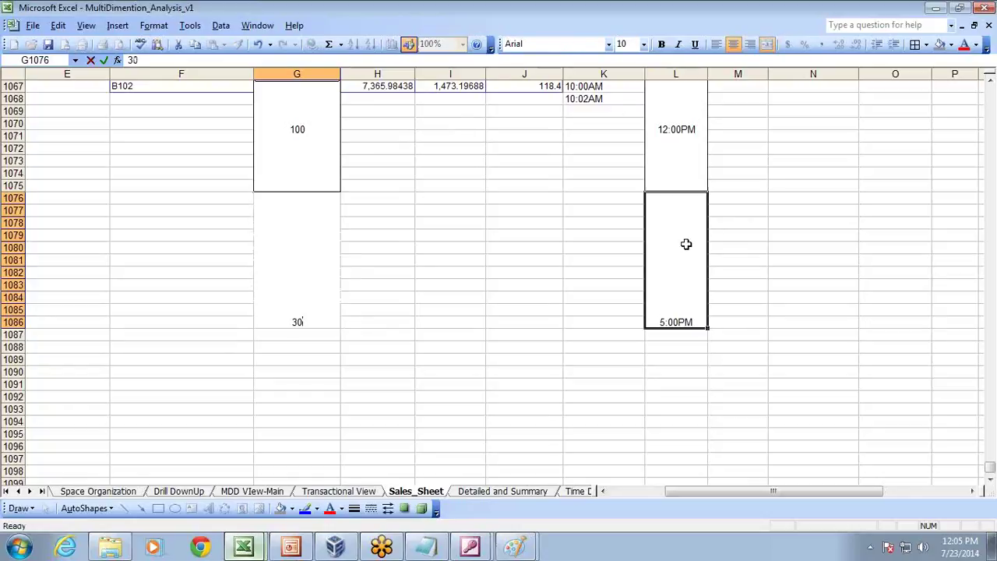
- Apply borders to the merged 30 and 5:00PM cells
ctrl+click(331, 249)
click(916, 44)
drag(825, 210, 825, 219)
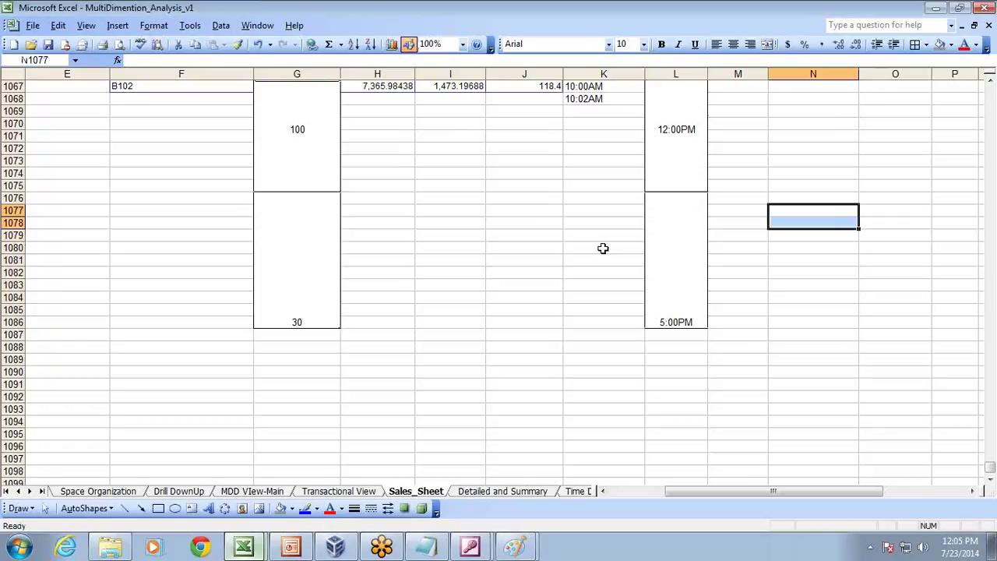
click(335, 254)
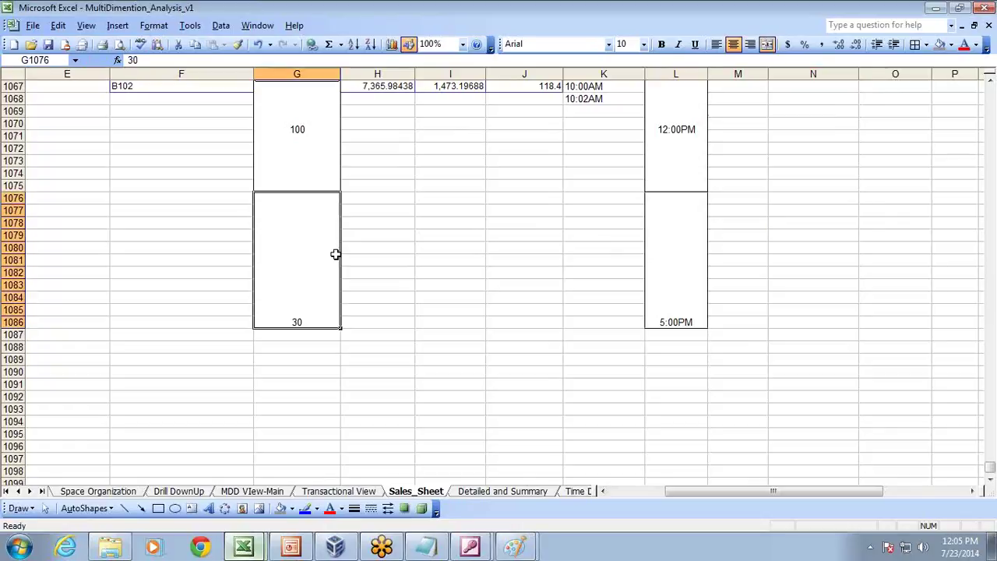